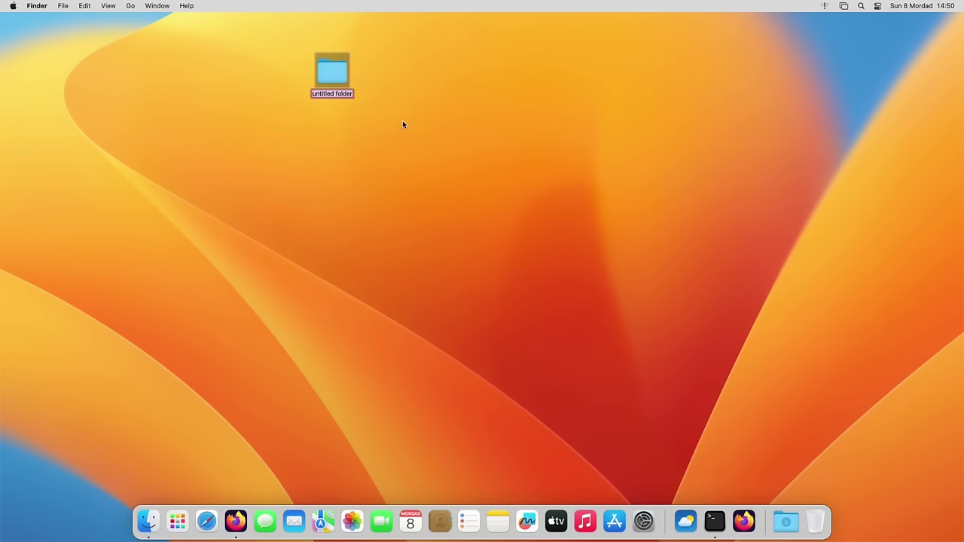
Step: Name the new desktop folder "Folder" and open it in a Finder window
text(Folder)
key(Return)
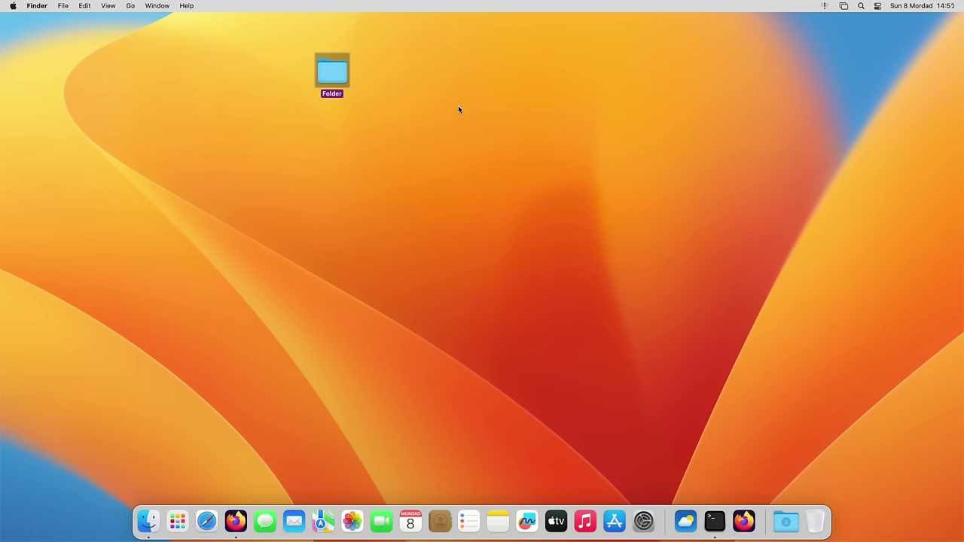
drag(458, 107, 360, 156)
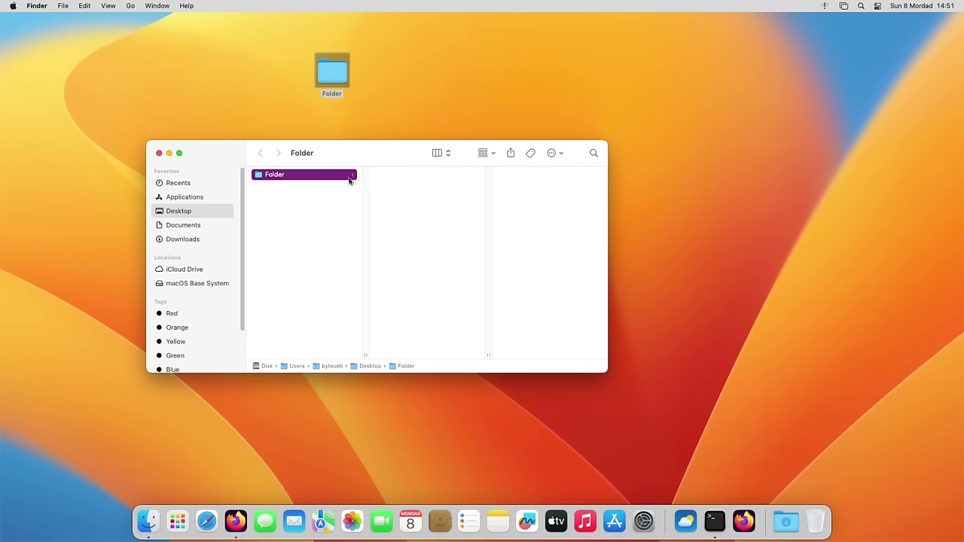
Step: Assign the green tag to the selected folder
click(486, 153)
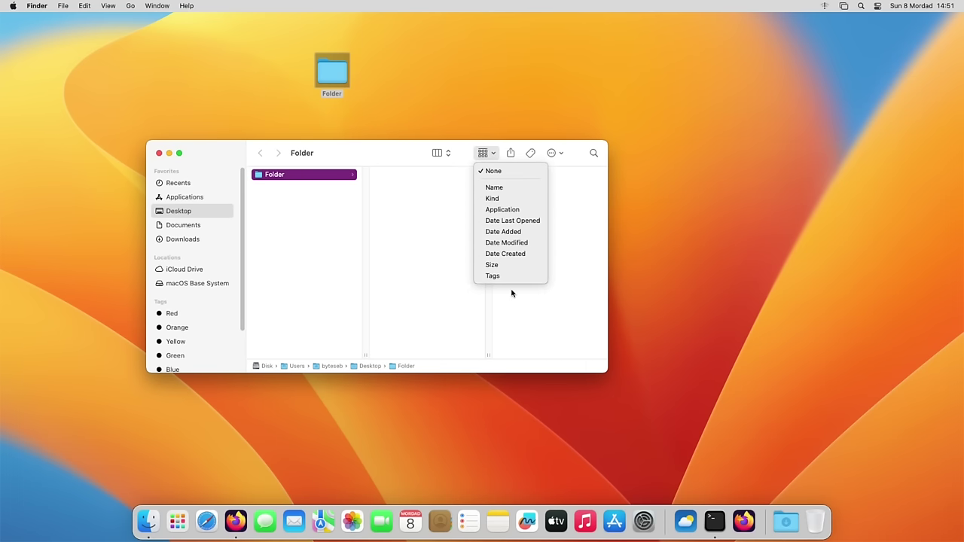
click(581, 189)
click(555, 153)
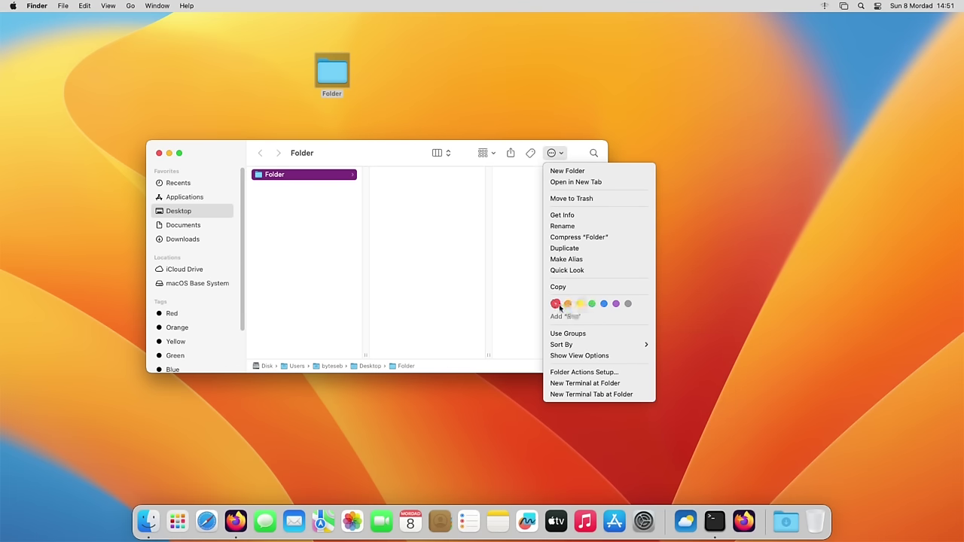
click(593, 303)
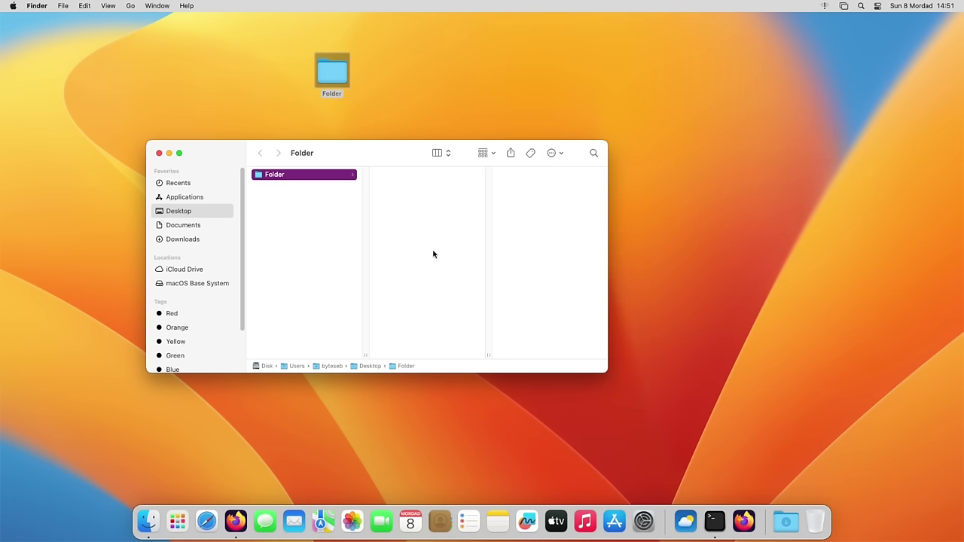
Step: View the Recents location in the Finder window, shifting the window slightly across the desktop
click(181, 184)
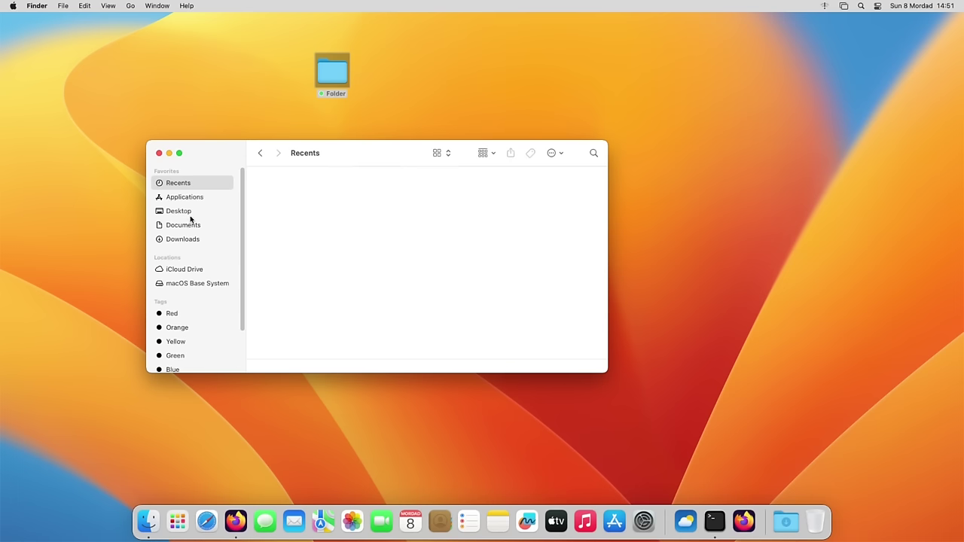
drag(353, 153, 398, 156)
click(482, 155)
click(576, 254)
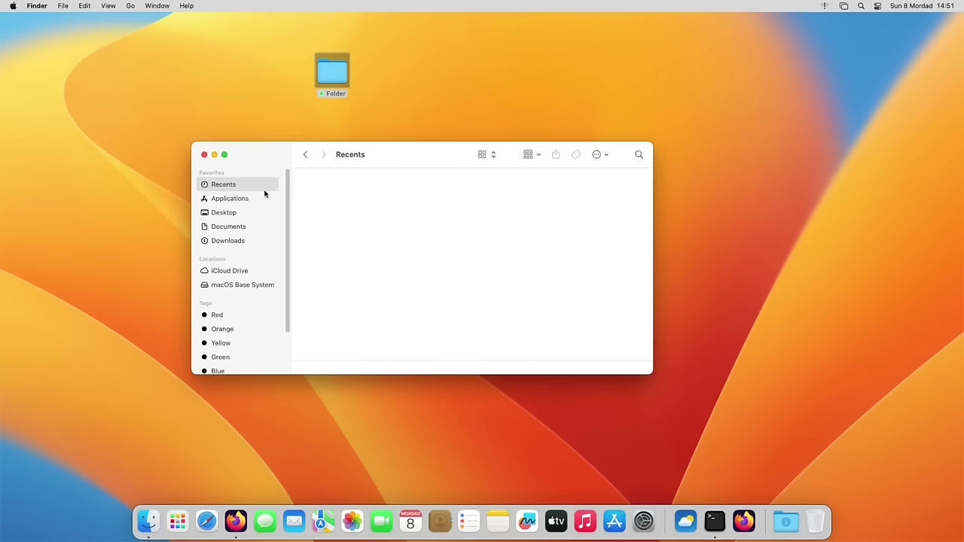
Step: Close the Finder window and move the green-tagged folder to the upper-left corner of the desktop
click(203, 155)
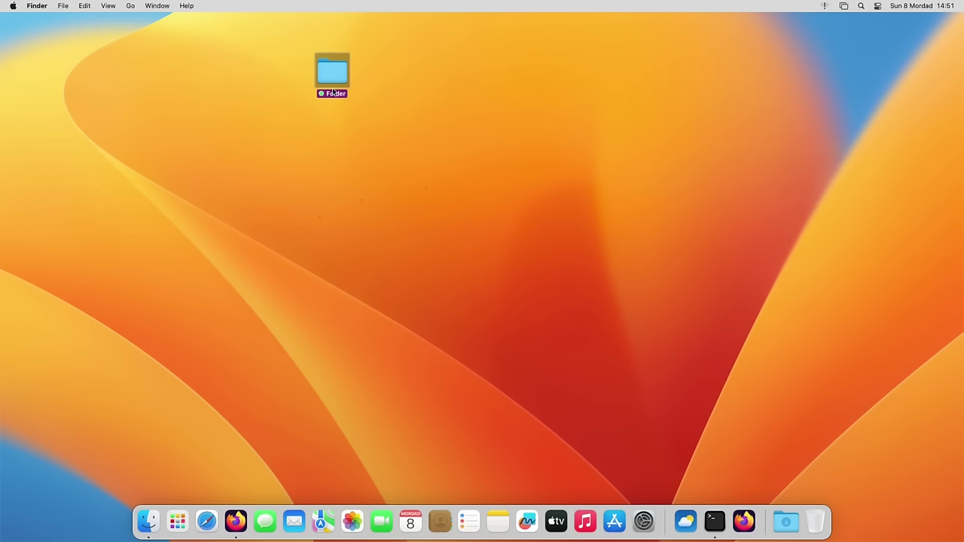
drag(334, 92, 26, 41)
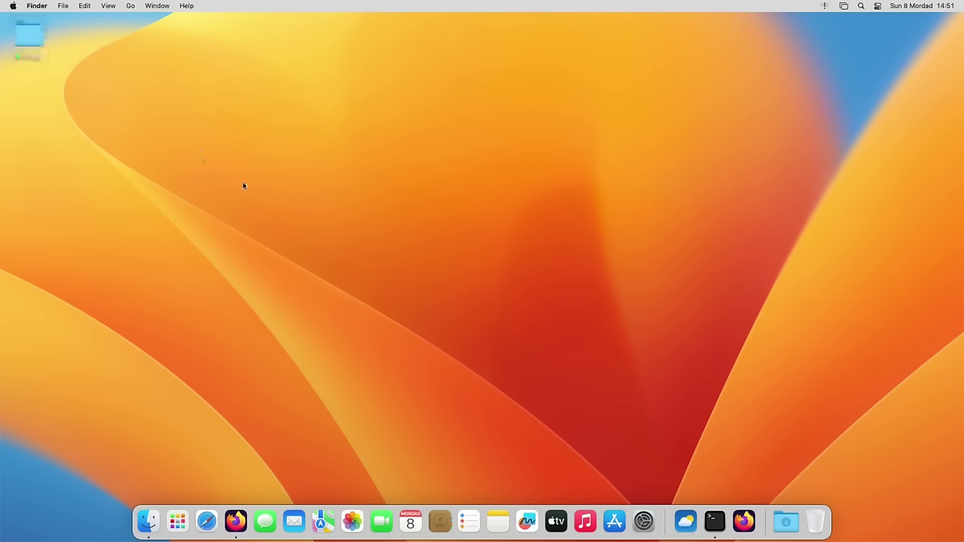
Step: Open About This Mac and highlight the processor entry in its overview
click(13, 5)
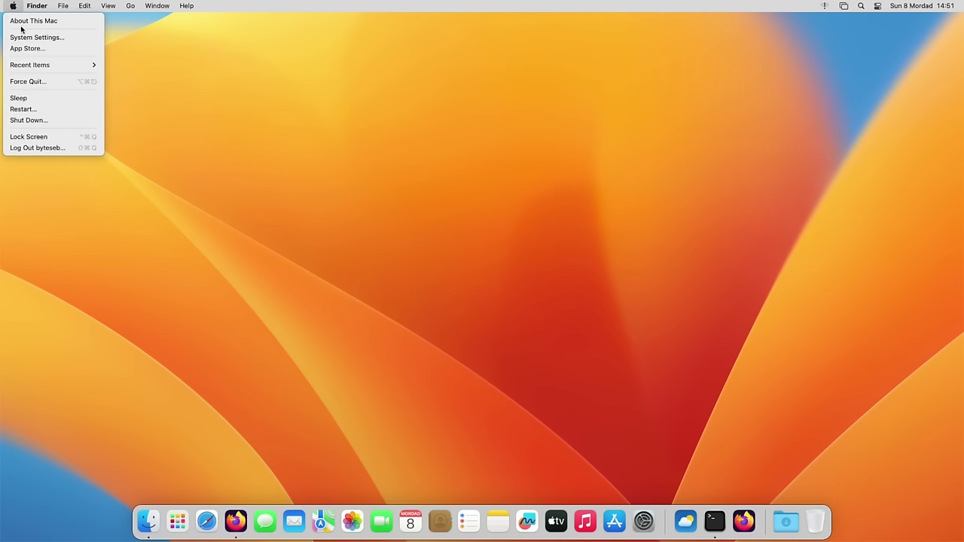
click(15, 23)
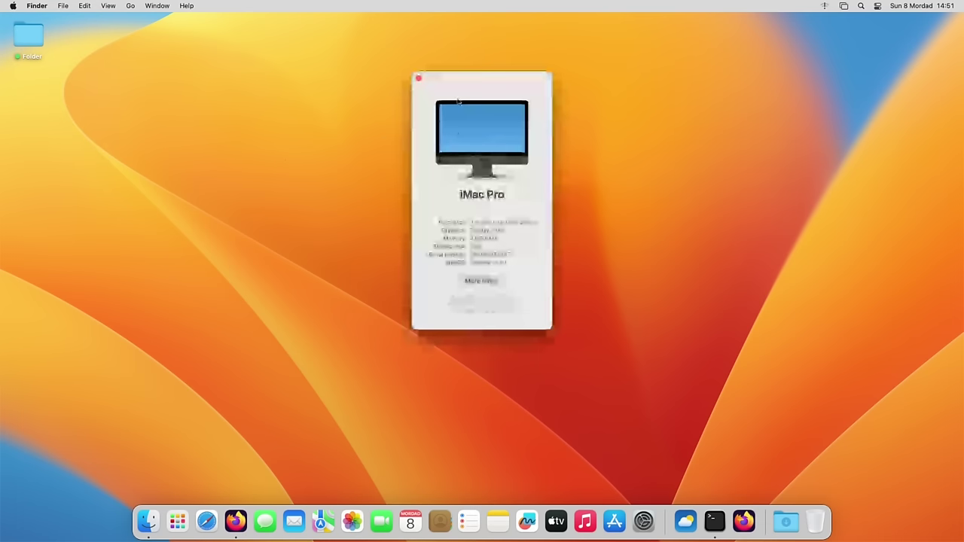
drag(475, 79, 451, 86)
drag(447, 229, 512, 230)
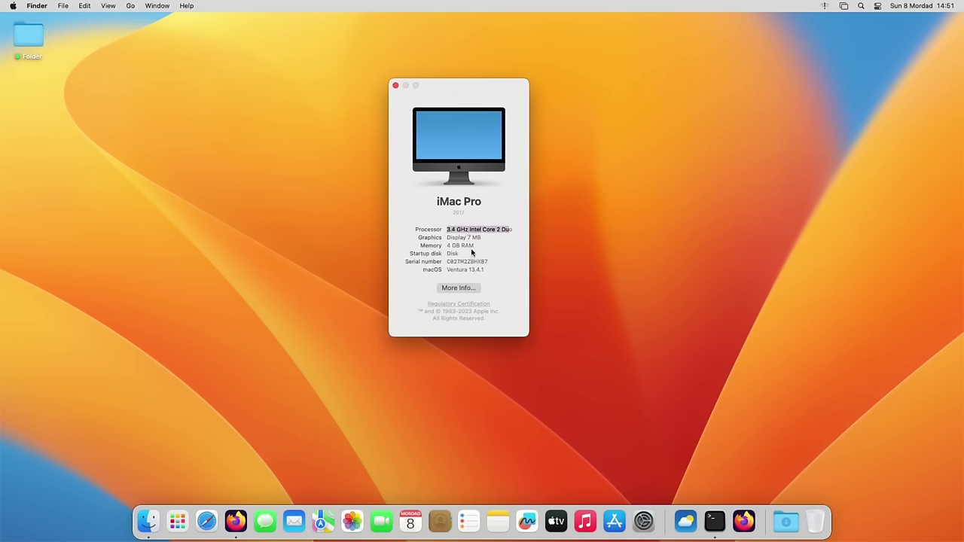
Step: Examine the Mac's detailed memory, macOS, display and storage information in System Settings, and close the open windows
click(457, 289)
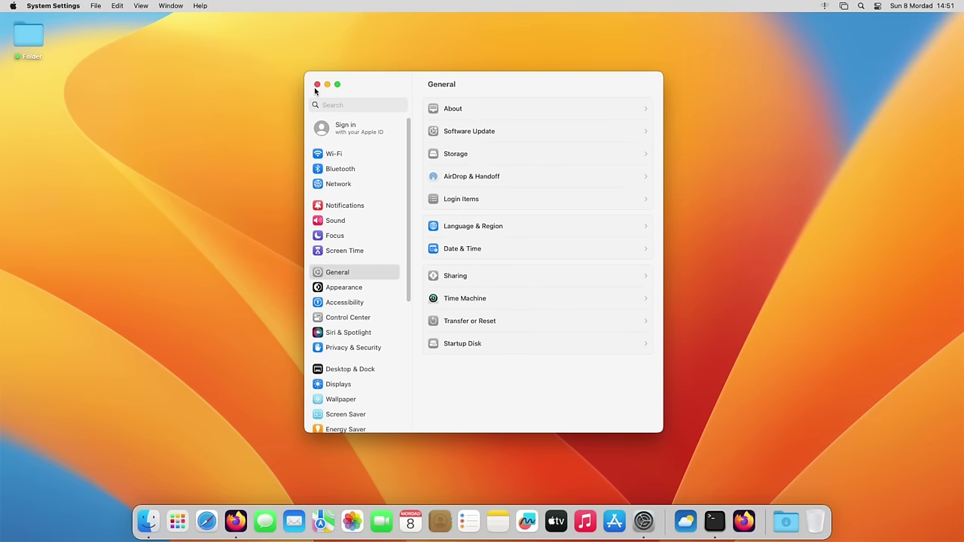
click(315, 87)
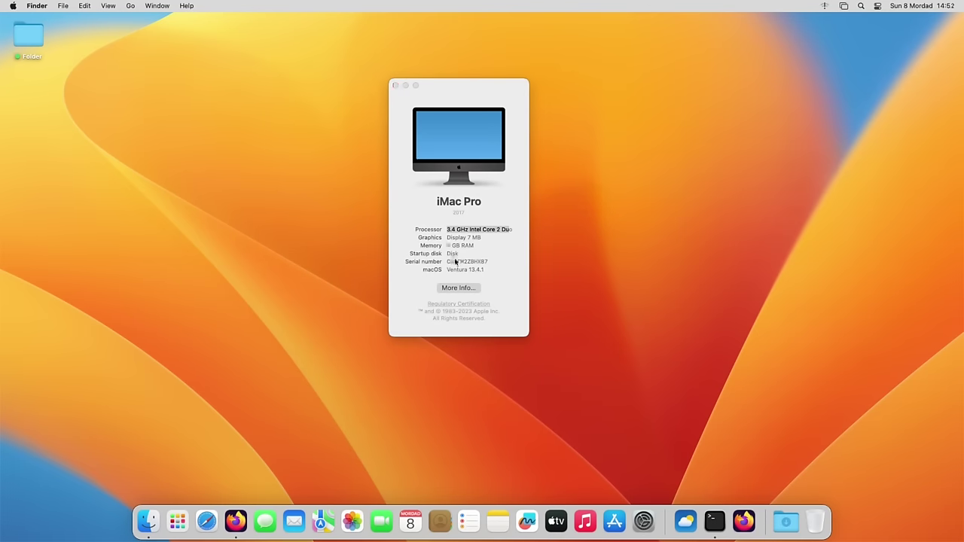
click(463, 289)
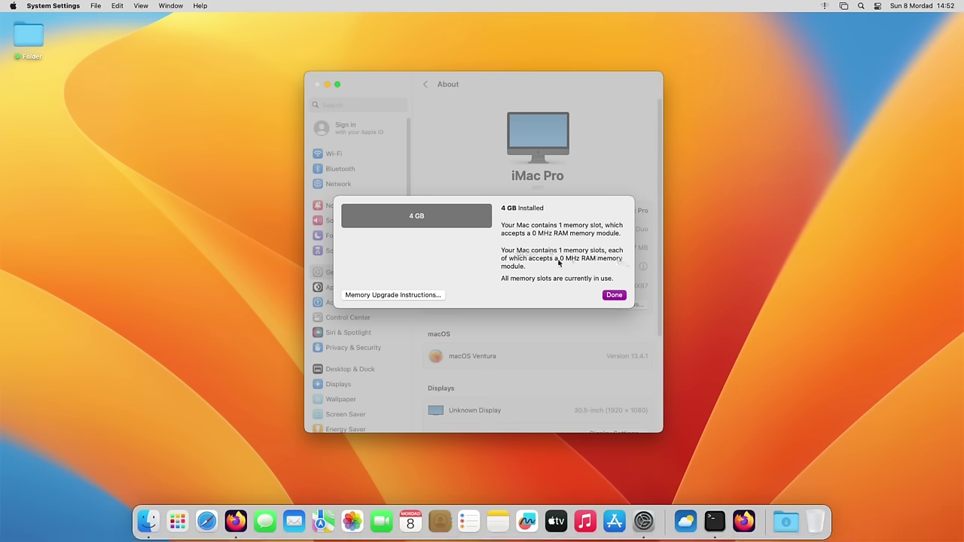
click(614, 295)
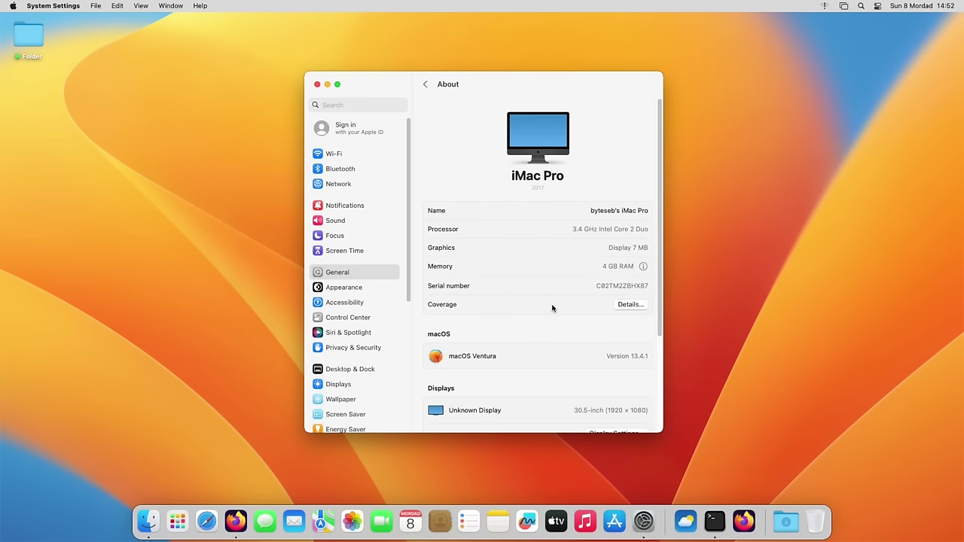
scroll(553, 321, down, 3)
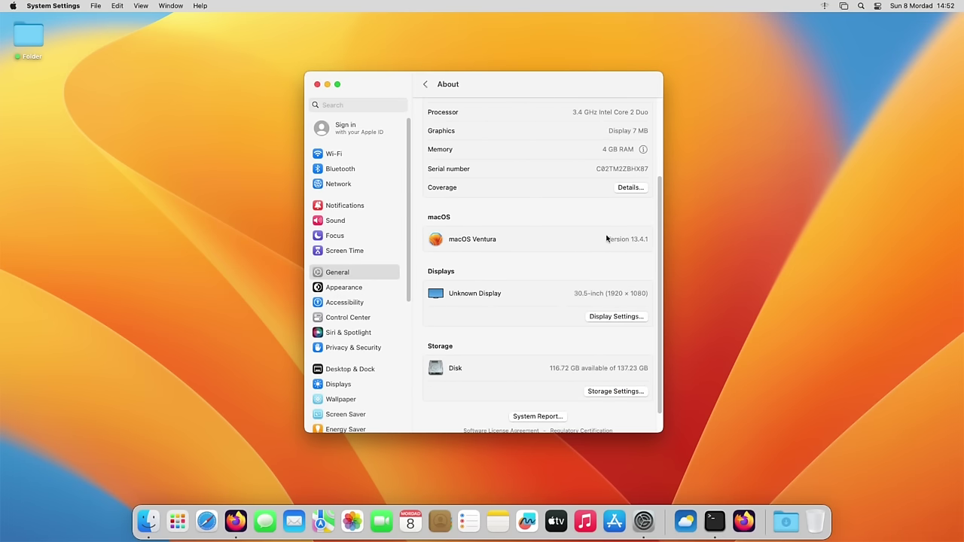
scroll(574, 276, down, 1)
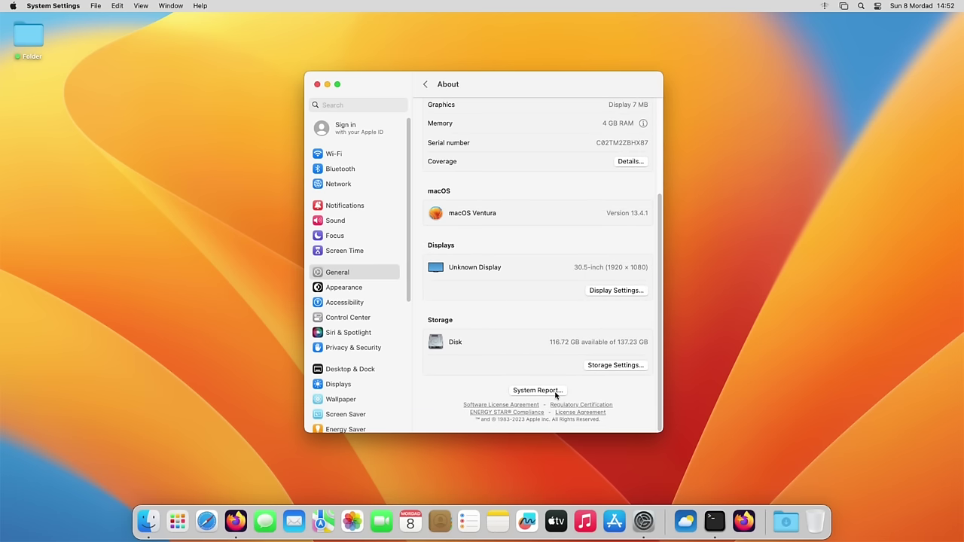
scroll(618, 403, up, 5)
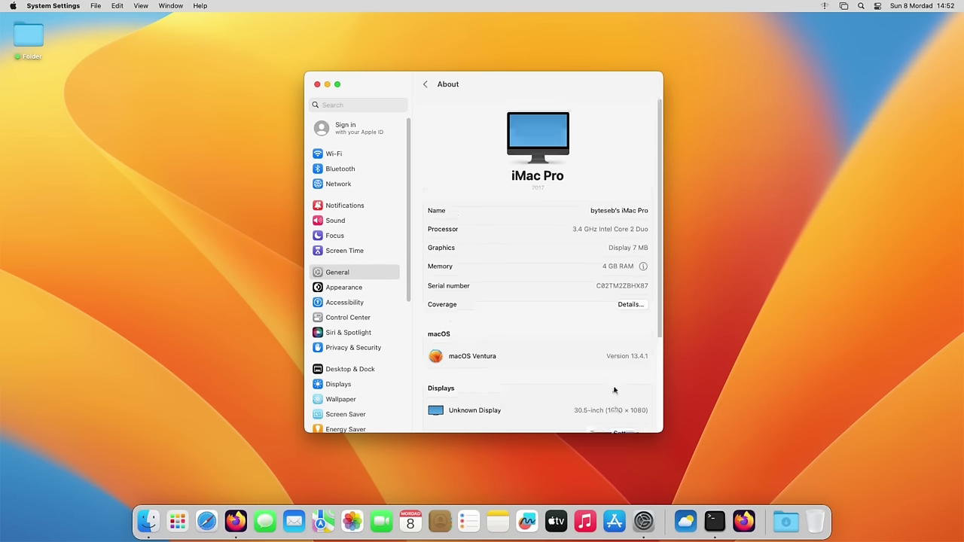
click(317, 83)
click(397, 85)
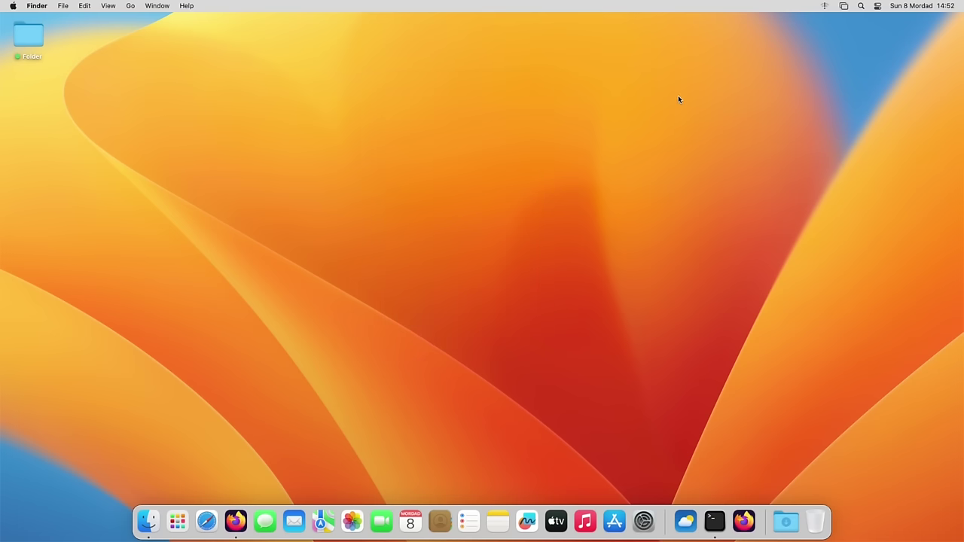
click(37, 6)
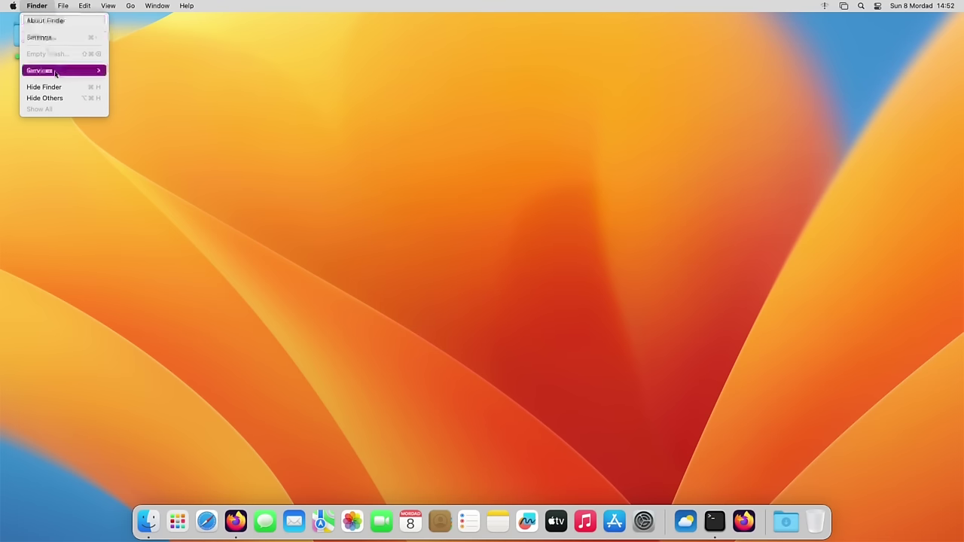
click(12, 5)
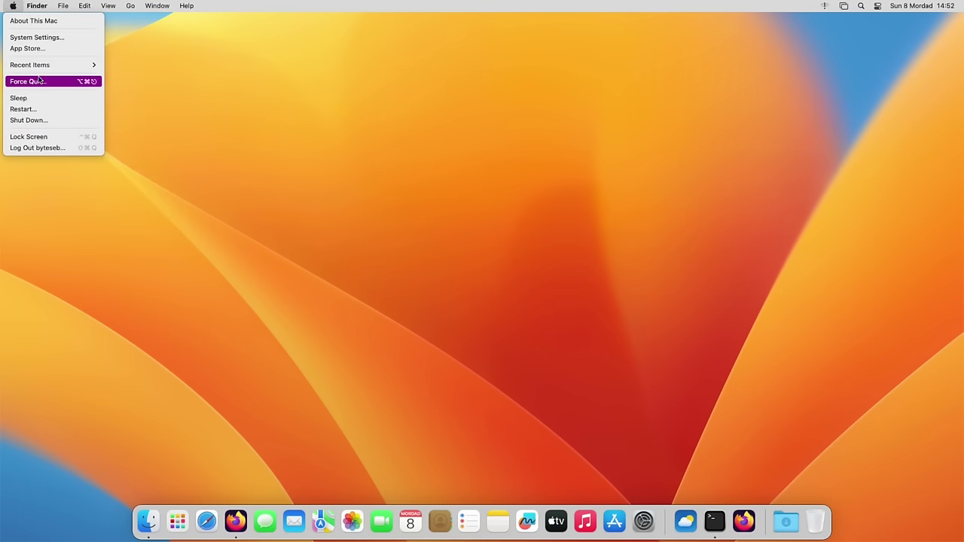
mouse_move(60, 65)
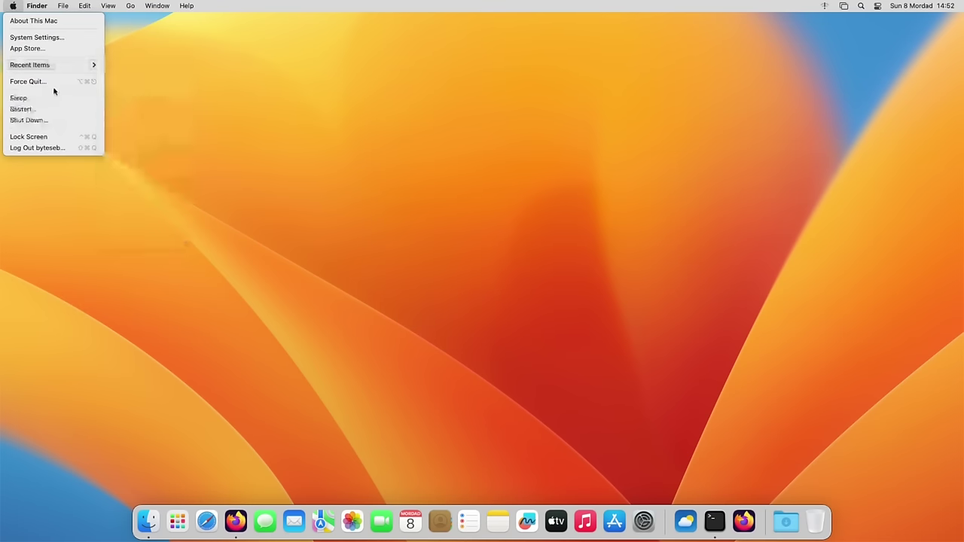
click(63, 5)
click(62, 5)
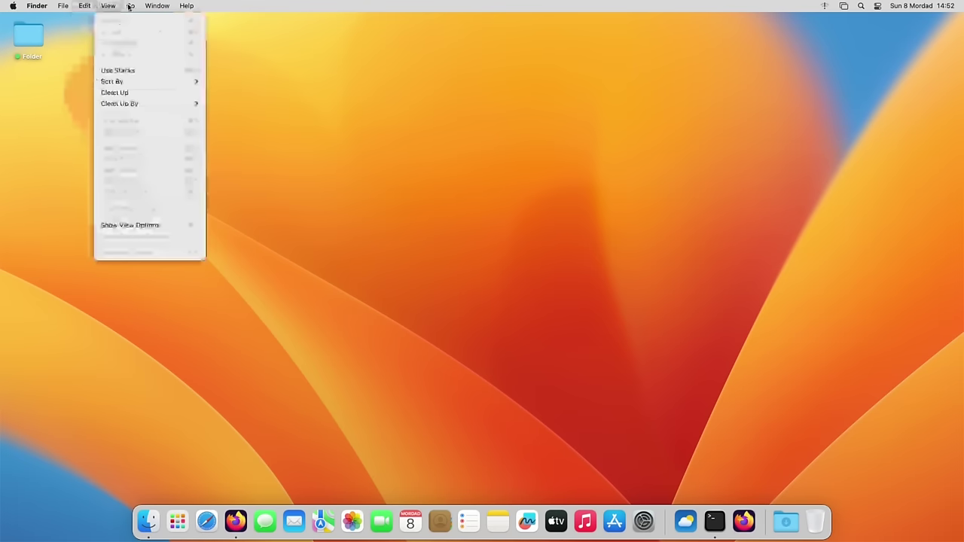
click(477, 130)
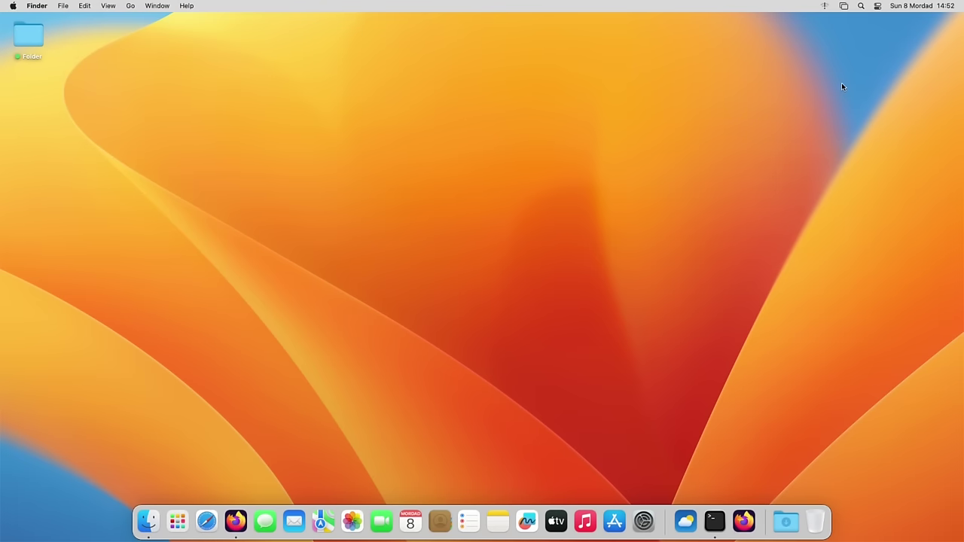
Step: View the Notification Center widgets and the Control Center's quick settings, including the Focus options
click(911, 10)
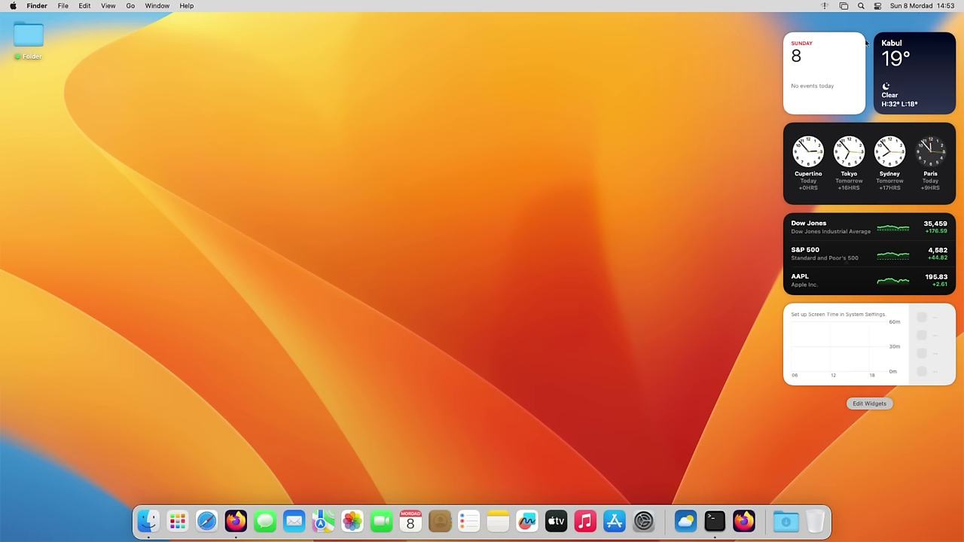
click(925, 7)
click(878, 7)
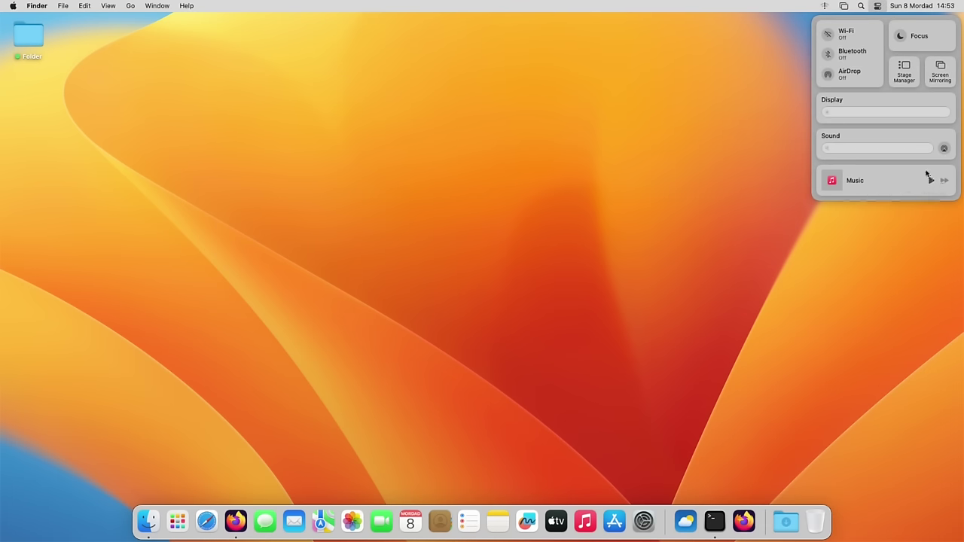
click(942, 38)
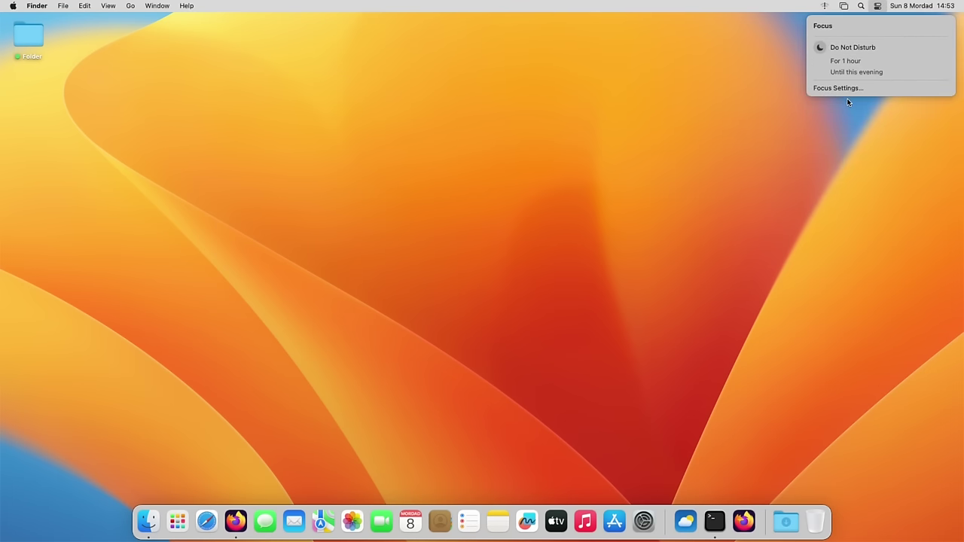
click(849, 103)
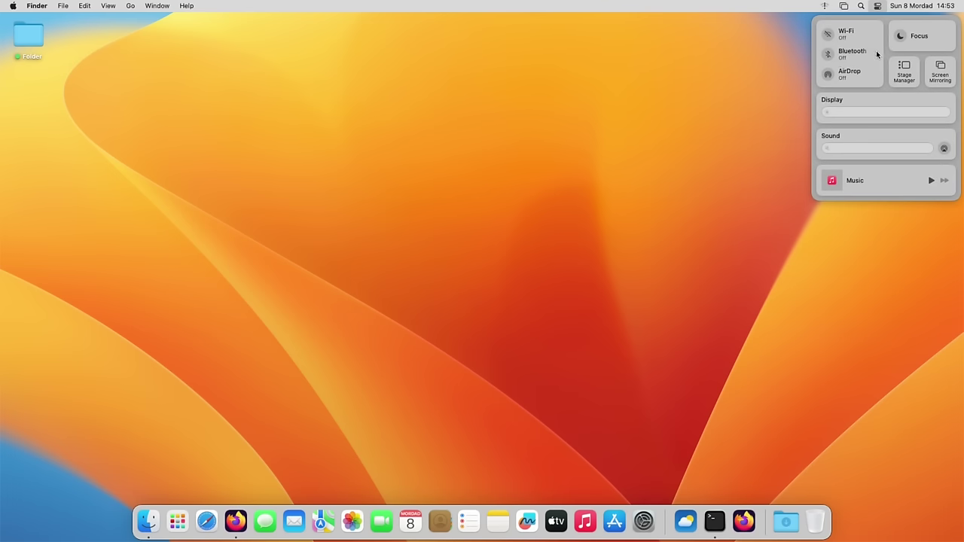
click(877, 54)
click(909, 119)
click(949, 102)
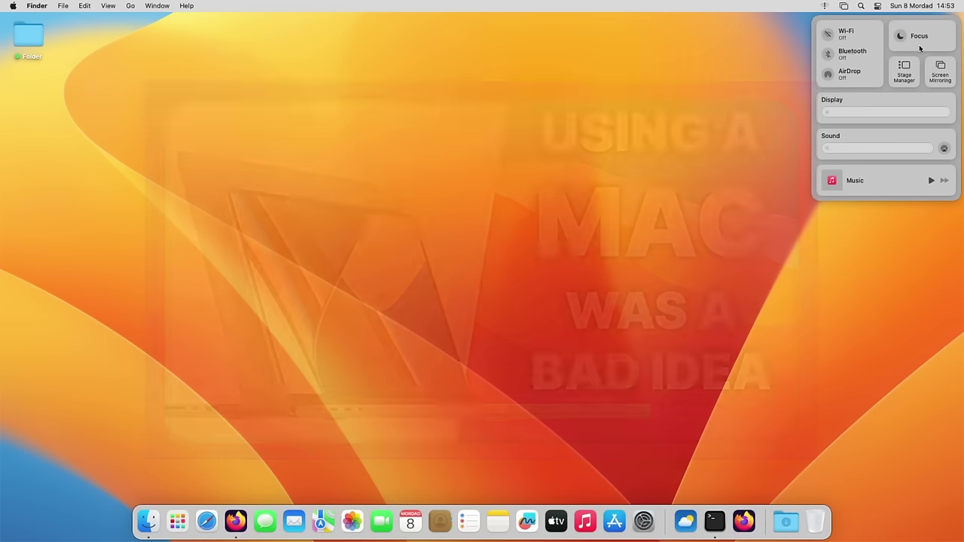
Step: Switch Do Not Disturb on and off again in the Focus options, and dismiss them
click(920, 45)
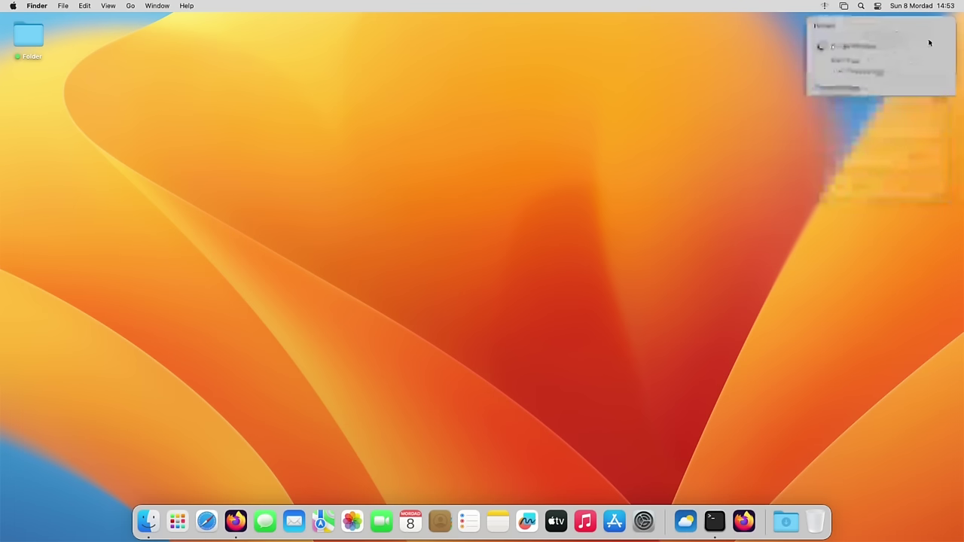
click(842, 47)
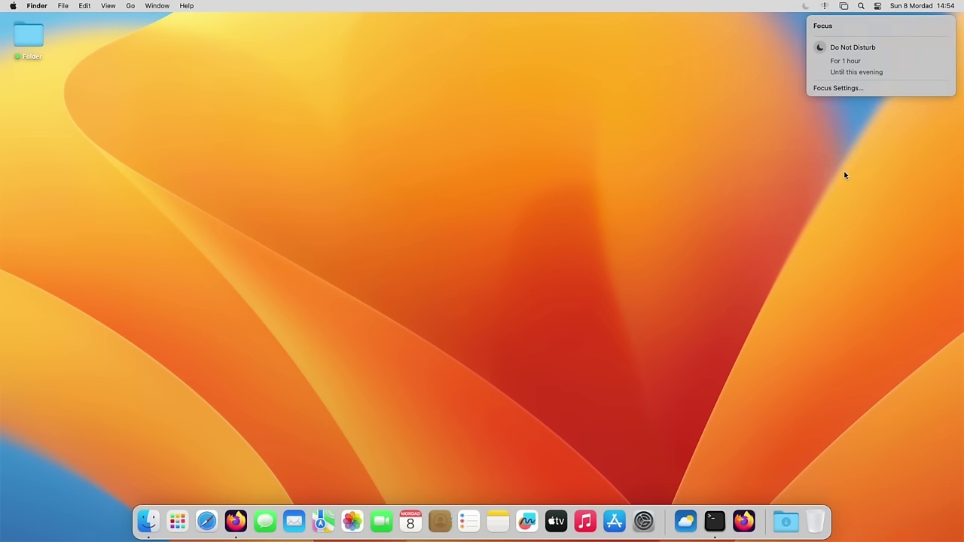
drag(853, 93, 564, 334)
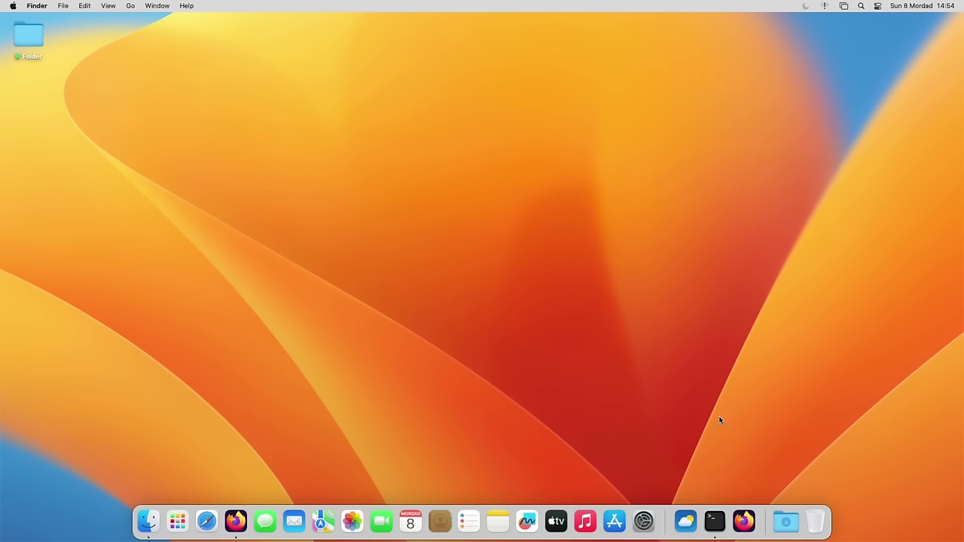
Step: Open Launchpad to look over the installed apps and close it again
click(177, 521)
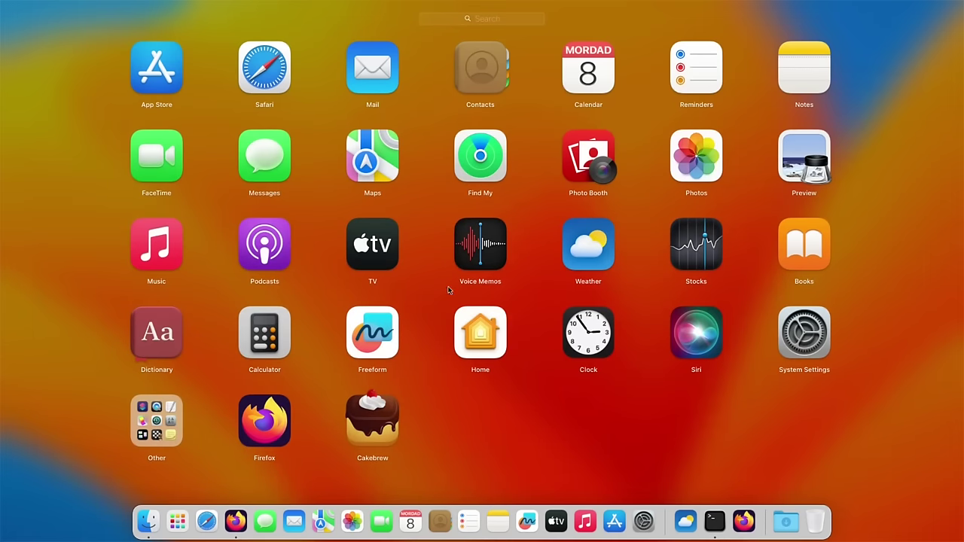
click(178, 524)
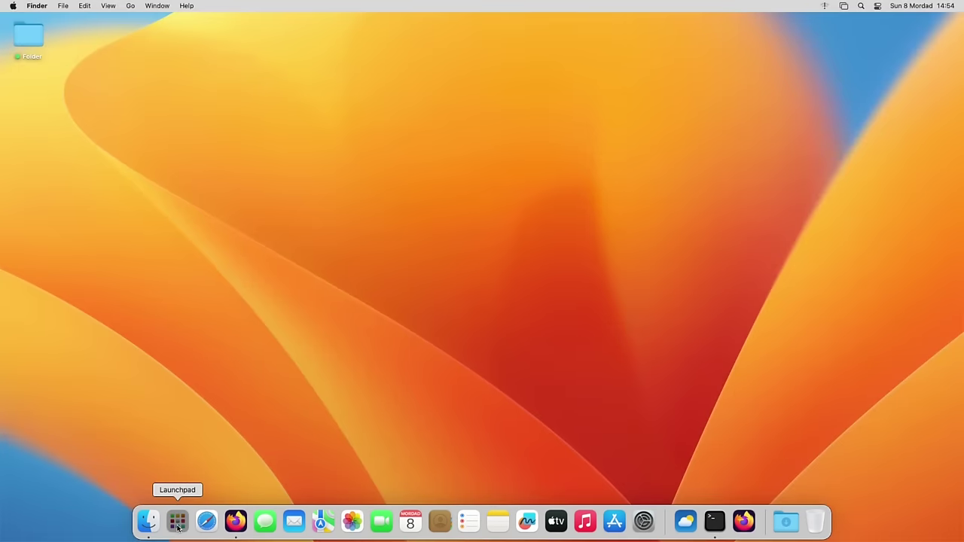
Step: Look over the apps in Launchpad, close it, and view and dismiss the desktop folder's context options
click(178, 524)
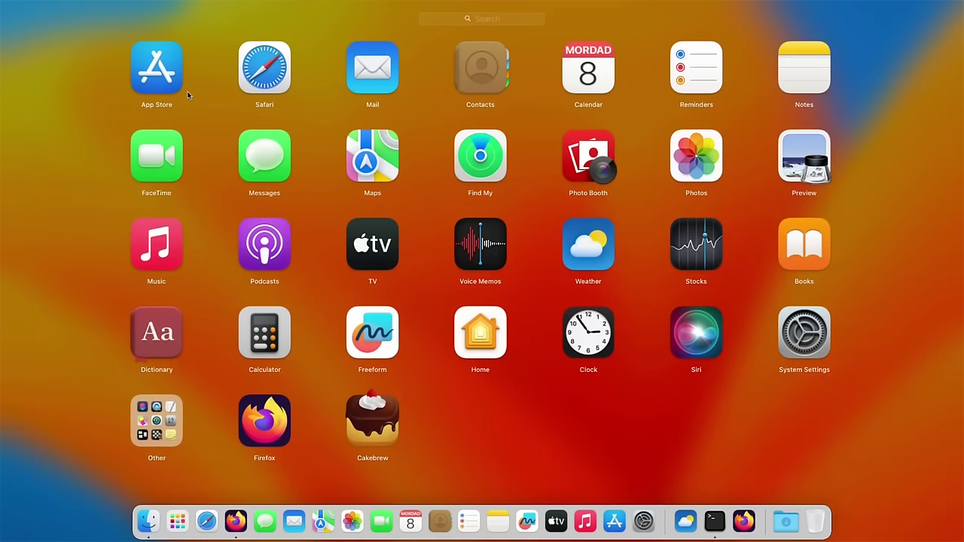
click(231, 67)
right_click(35, 43)
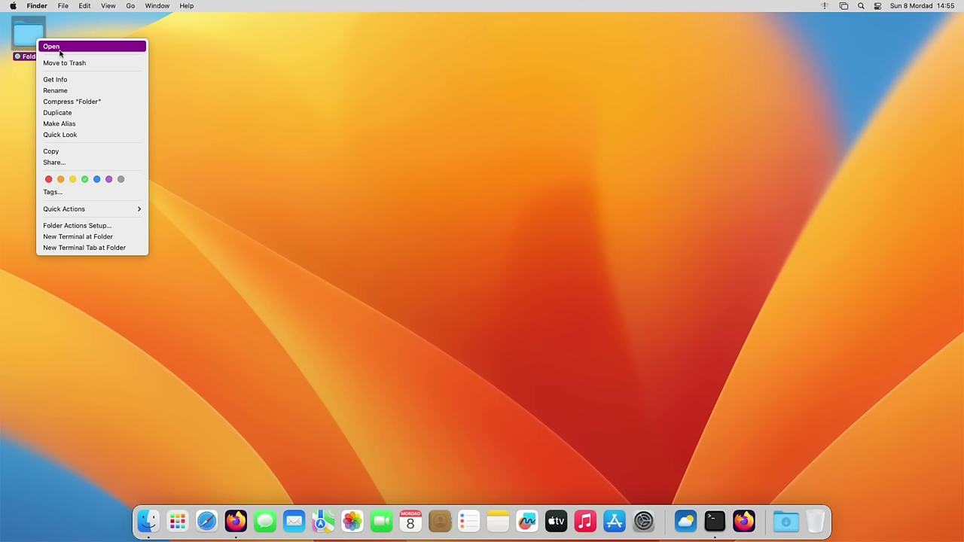
click(239, 124)
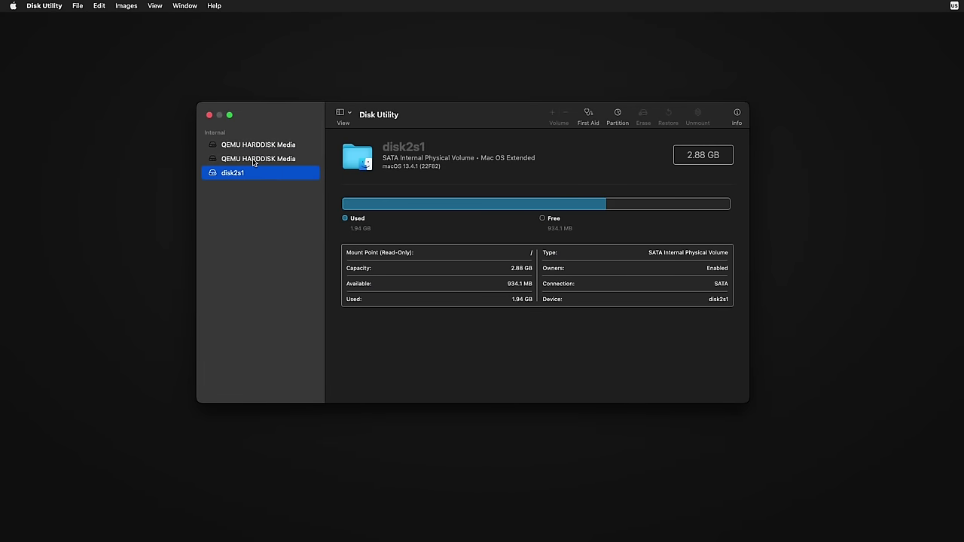
Step: In Disk Utility, erase the second QEMU HARDDISK Media, name the new volume Disk, and close the utility
click(256, 144)
click(256, 159)
click(643, 117)
click(490, 263)
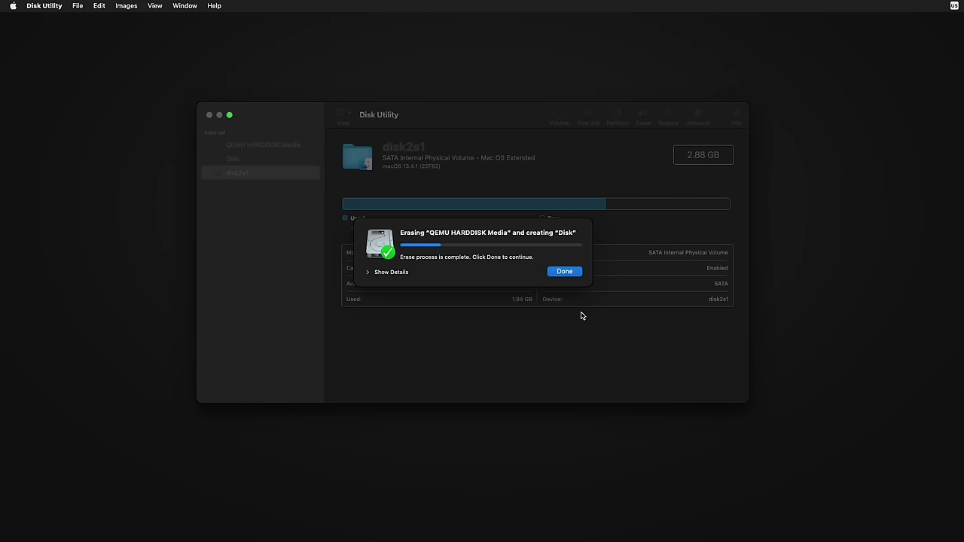
click(565, 271)
click(209, 115)
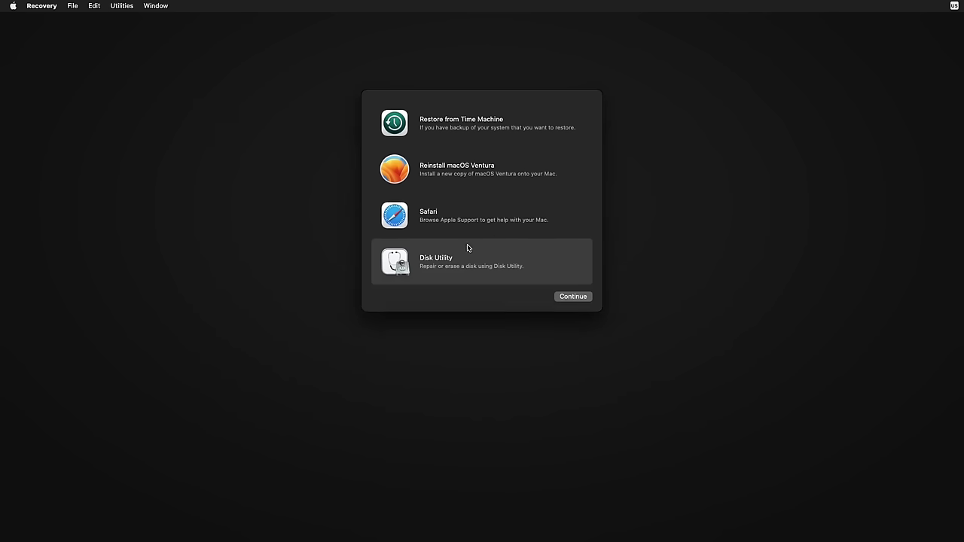
Step: Start Reinstall macOS Ventura from the Recovery utilities and continue into the installer
click(509, 168)
key(Return)
key(Return)
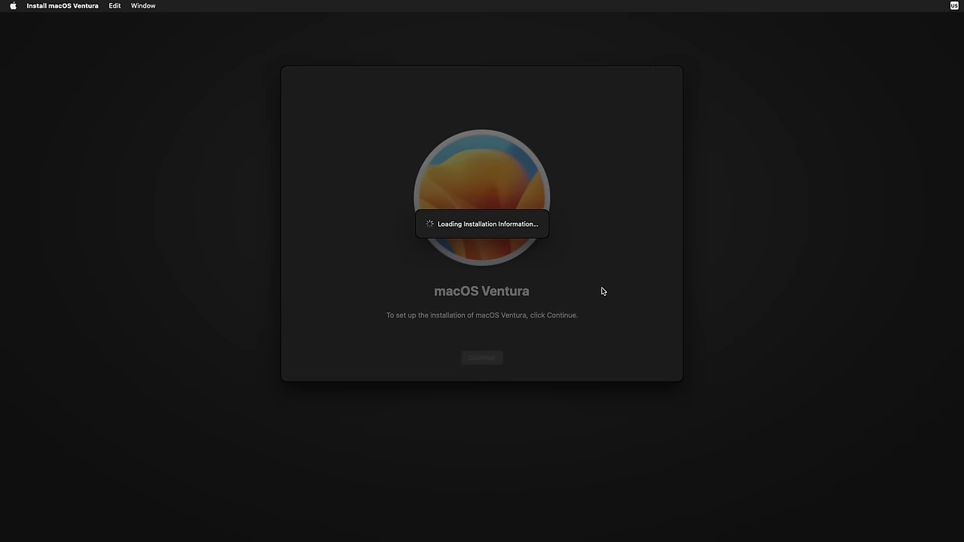
Step: Fill in the new computer account's full name, account name and password
text(byteseb)
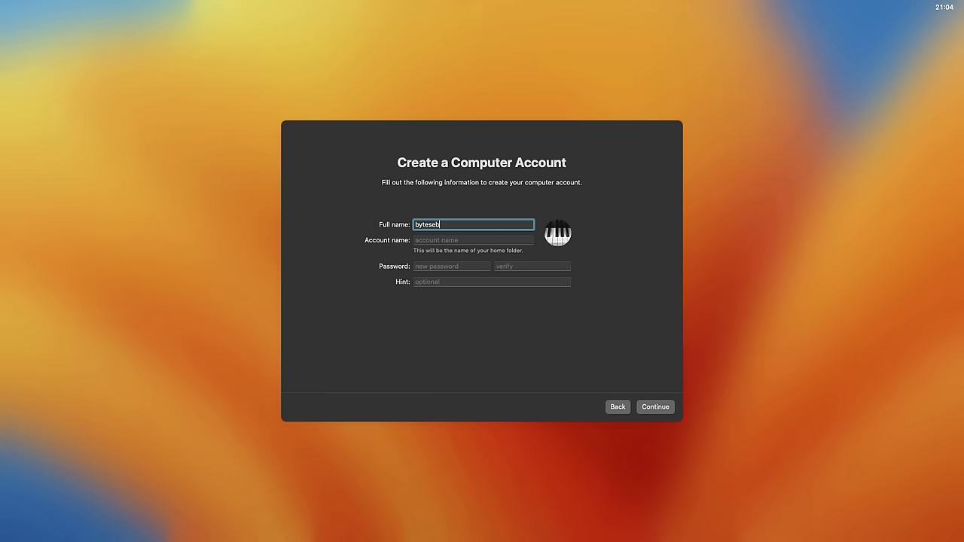
key(Tab)
key(Tab)
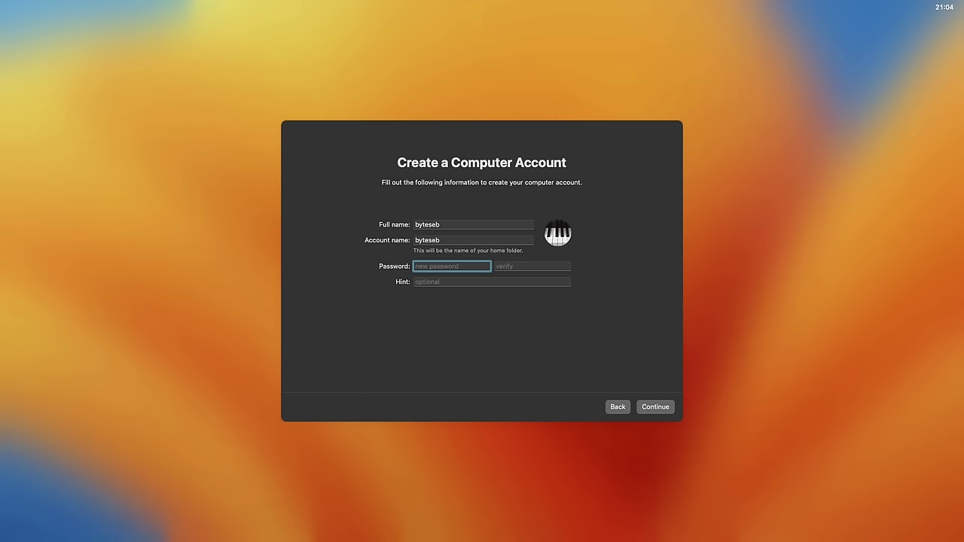
text(*************)
key(Tab)
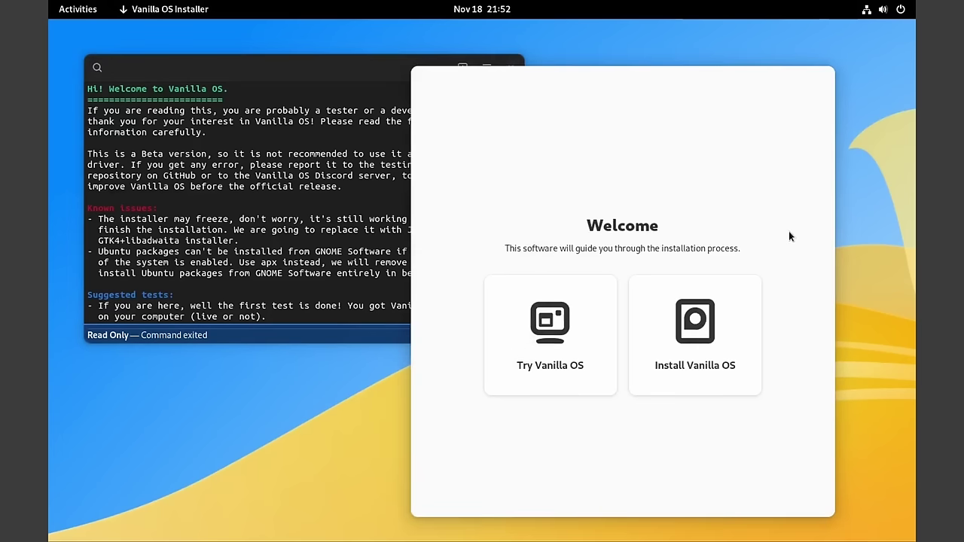
Step: Read the Vanilla OS welcome notes in the terminal down to the suggested tests and move the installer window over the terminal
click(344, 220)
scroll(344, 219, down, 5)
drag(697, 85, 553, 66)
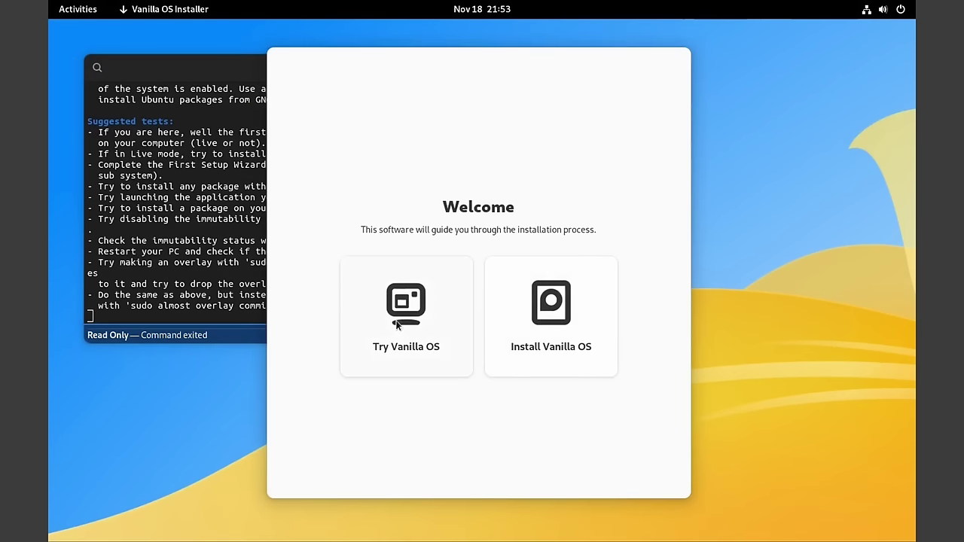
Step: Start installing Vanilla OS, choose a timezone region and set the disk configuration to Use Entire Disk
click(600, 348)
click(673, 289)
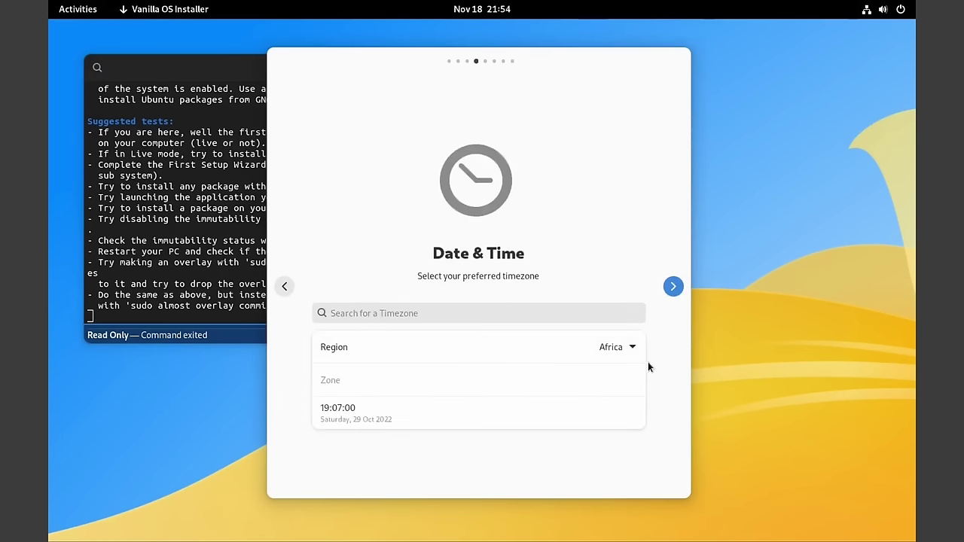
click(630, 347)
click(635, 144)
click(674, 286)
click(452, 392)
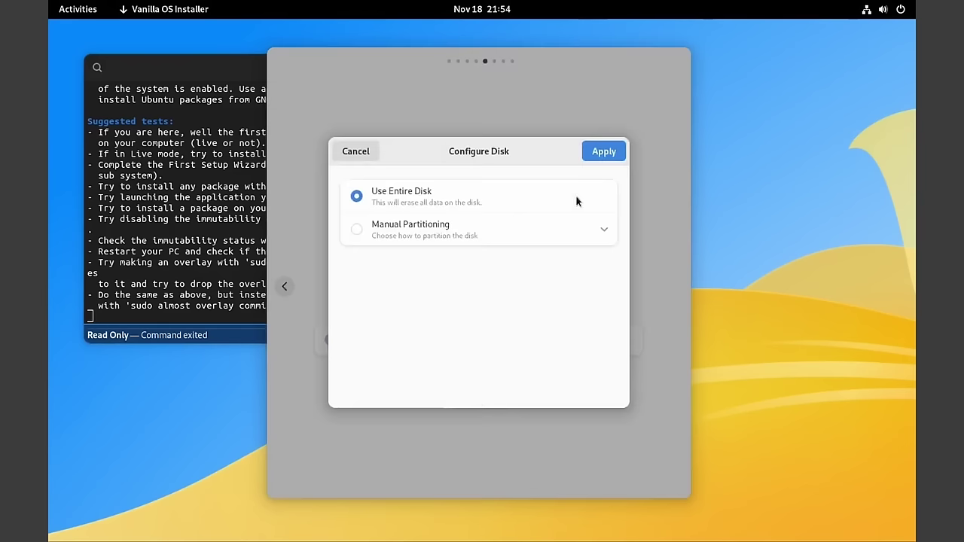
key(Return)
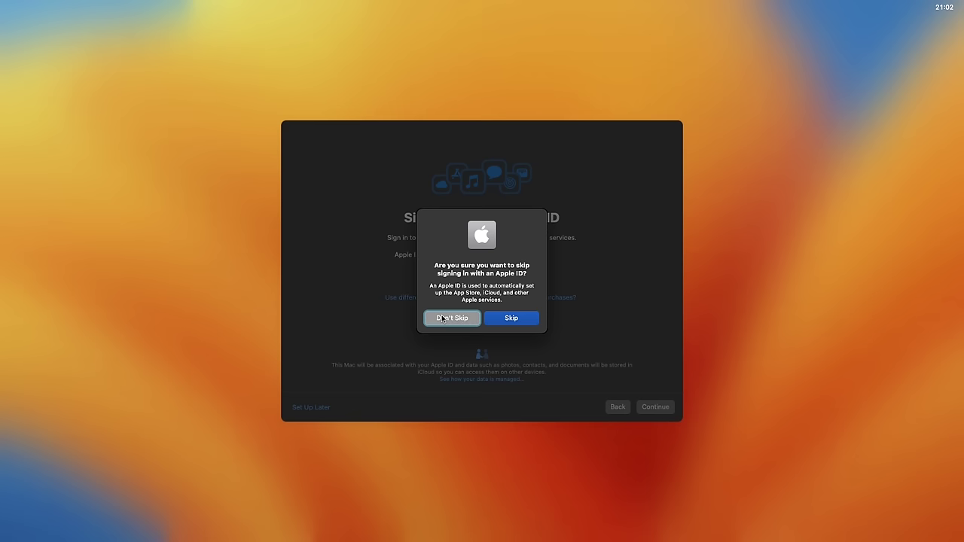
Step: In the macOS setup, postpone the Apple ID sign-in and agree to the macOS Software License Agreement
click(442, 318)
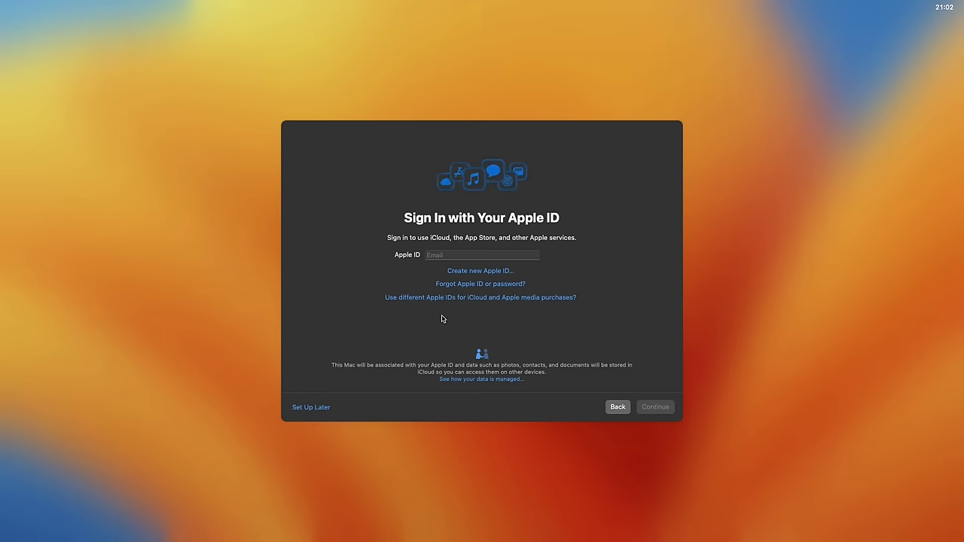
click(307, 410)
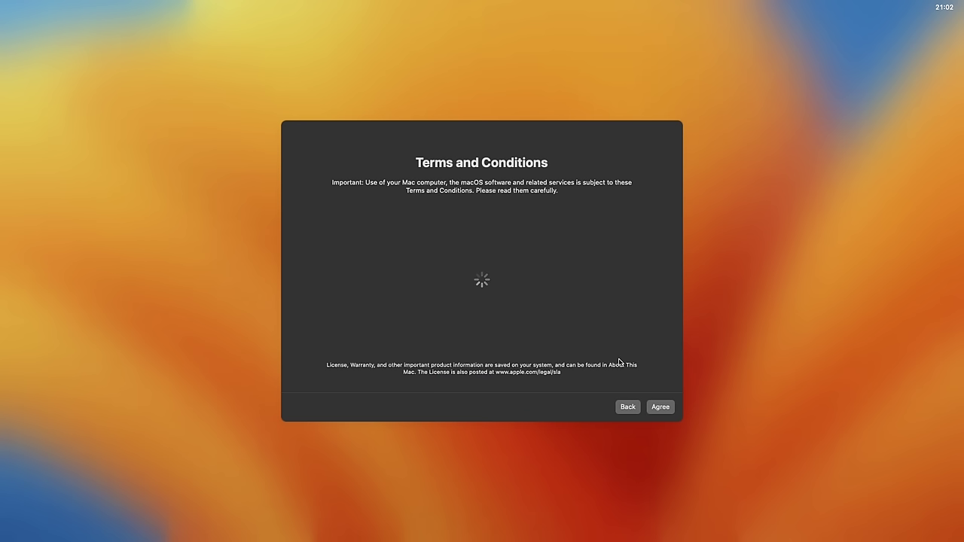
key(Return)
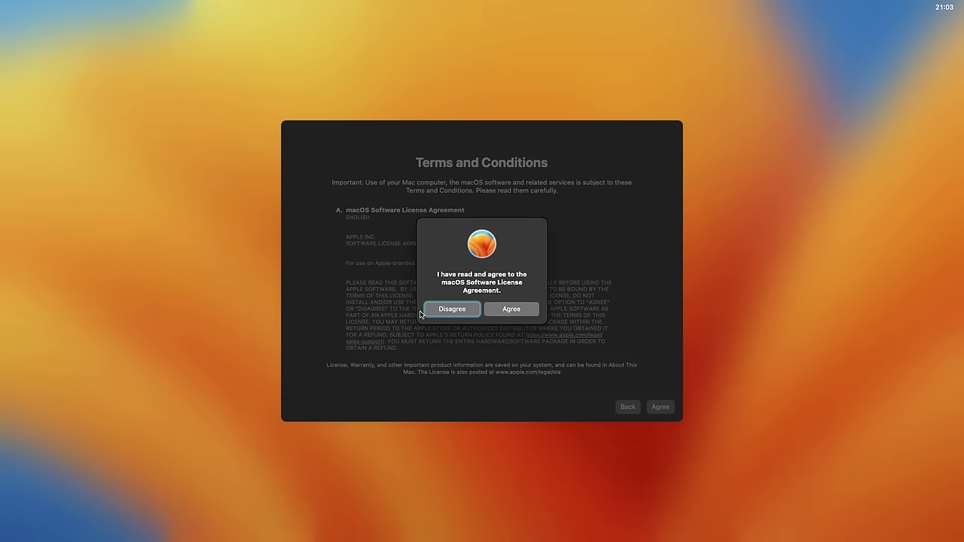
click(526, 313)
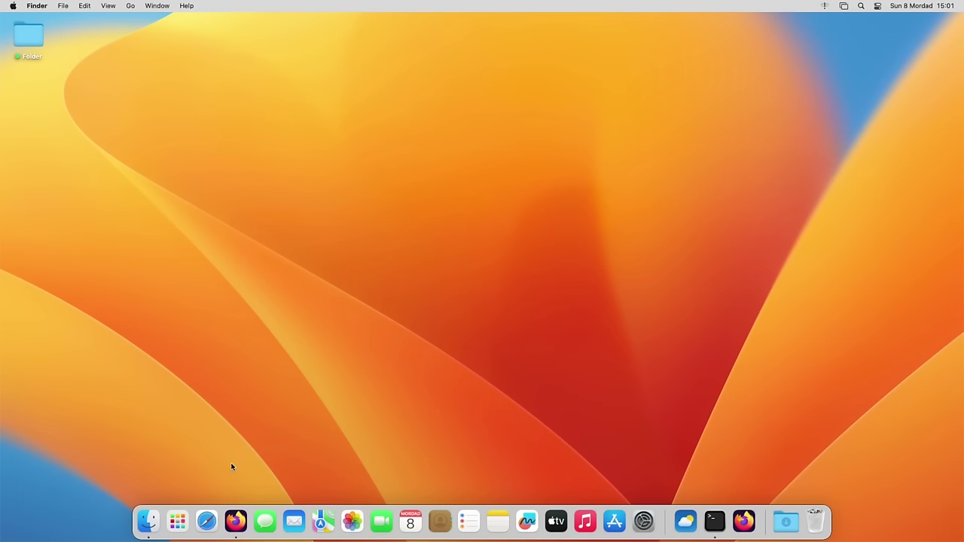
Step: Open a Finder window, move it toward the desktop folder and enlarge it downward to show all sidebar tags
click(148, 520)
drag(397, 161, 248, 110)
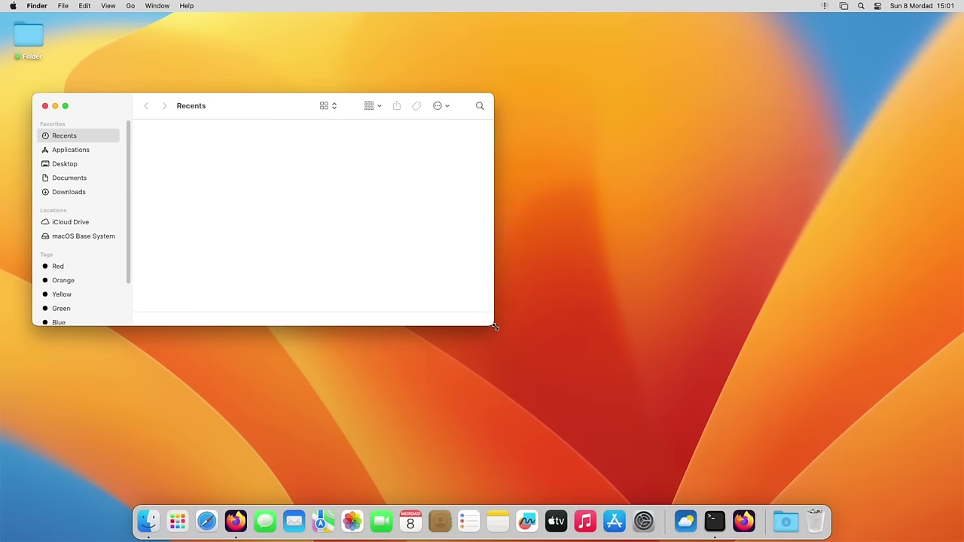
drag(496, 326, 500, 415)
Step: Open System Settings, place its window beside the Finder window and show the Appearance settings
click(644, 521)
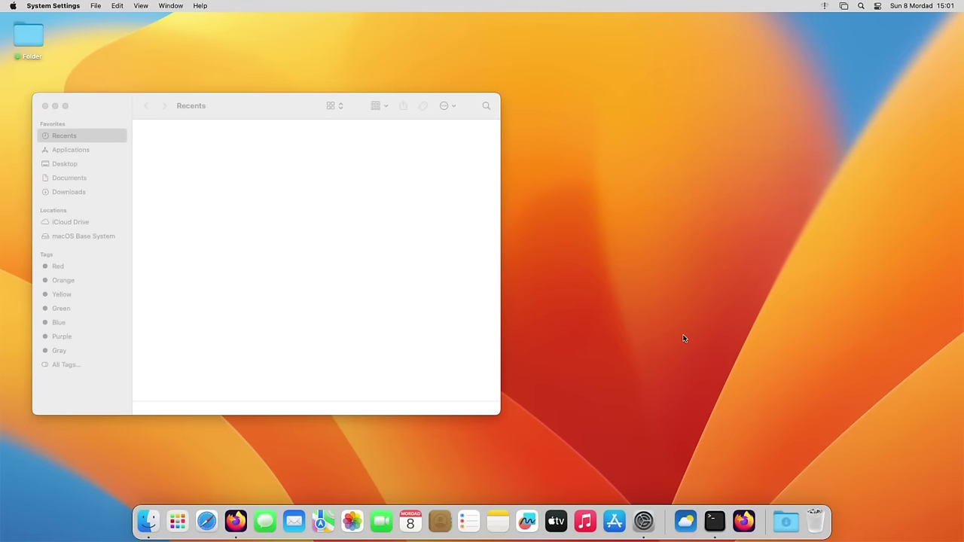
drag(530, 85, 733, 105)
click(481, 172)
click(705, 116)
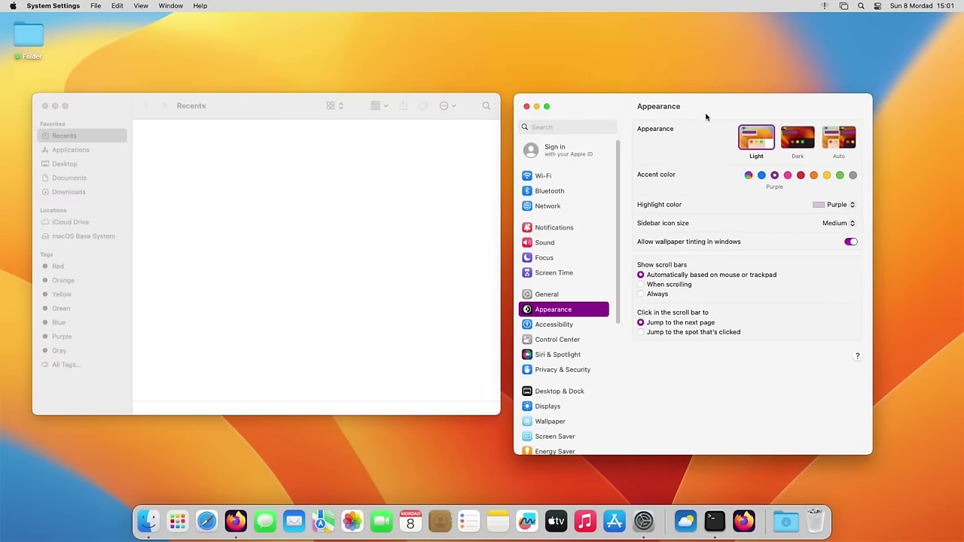
Step: Switch the accent color to Multicolor and back to Purple
click(748, 175)
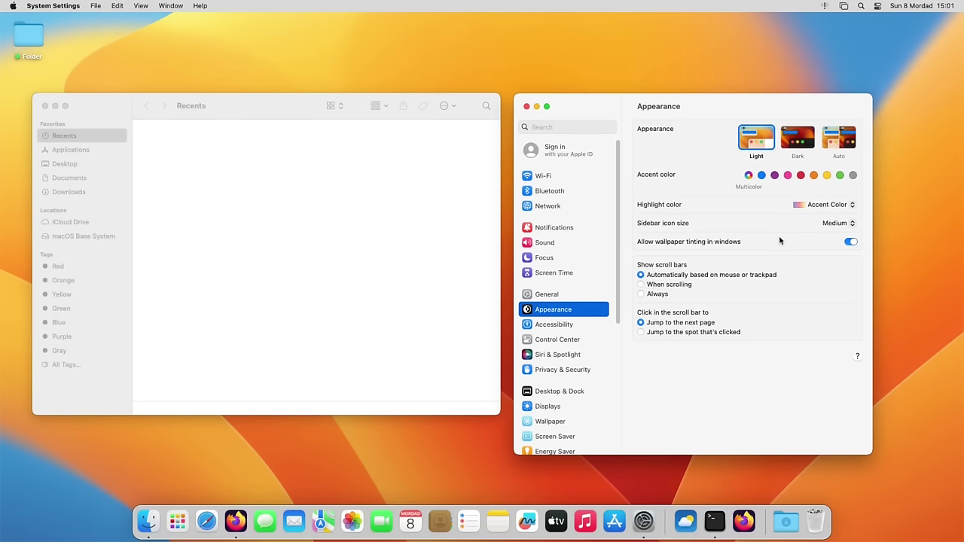
click(774, 175)
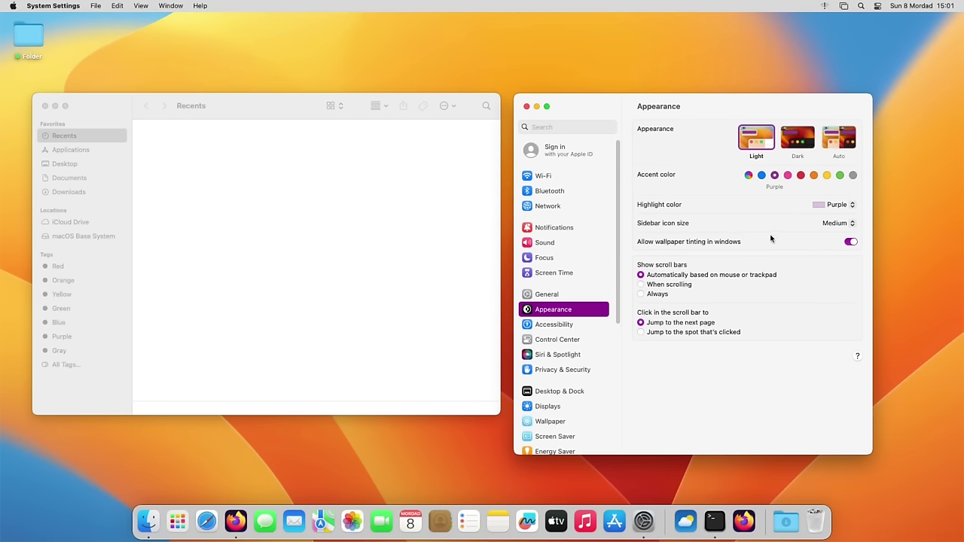
Step: Look through the Accessibility settings for vision, hearing and motor
click(569, 325)
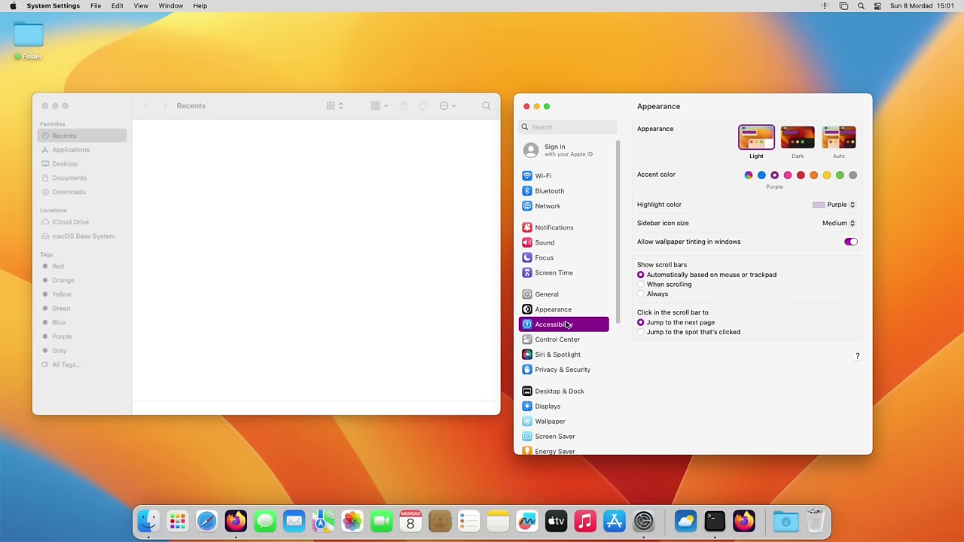
scroll(750, 217, down, 3)
scroll(749, 218, up, 3)
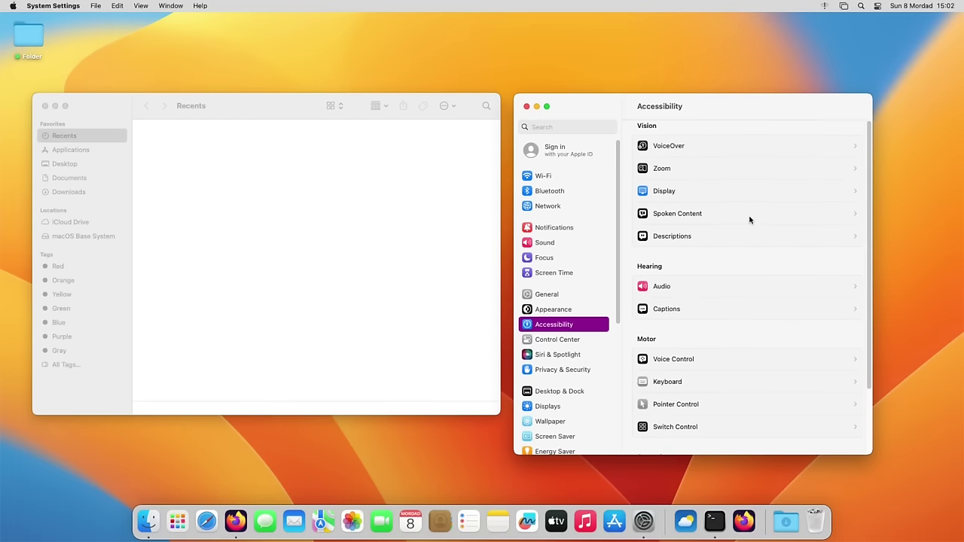
Step: Open Finder Settings and move its window over the middle of the Recents window
click(191, 162)
click(61, 6)
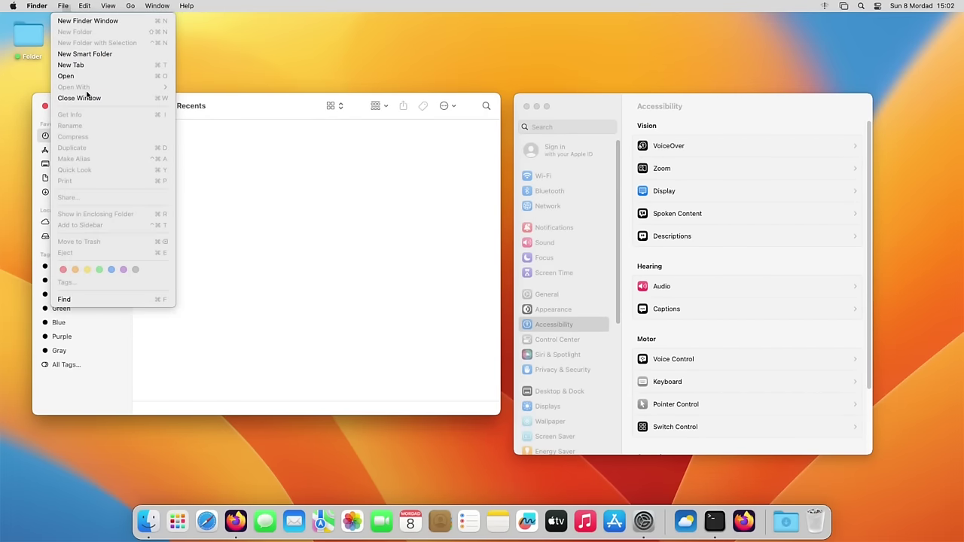
mouse_move(42, 6)
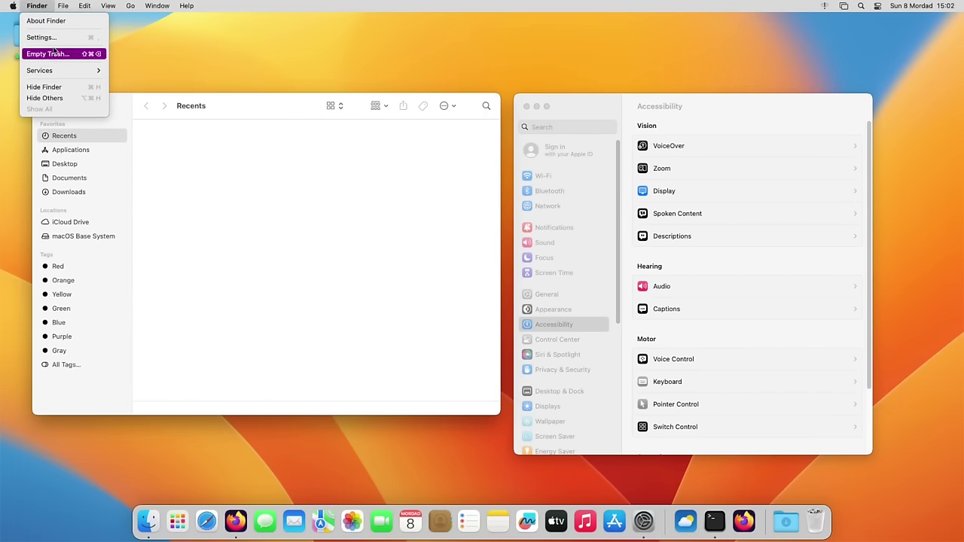
click(46, 37)
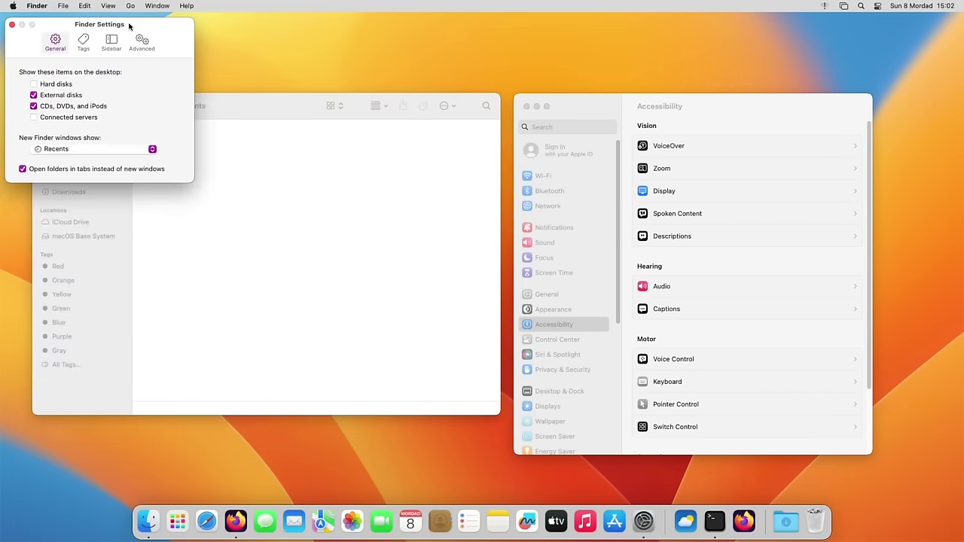
drag(174, 26, 357, 145)
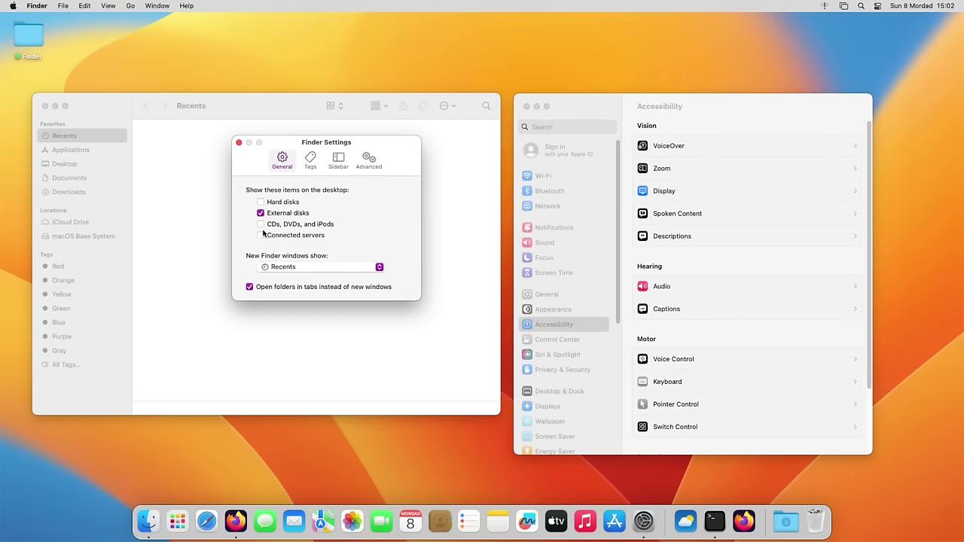
Step: In the General Finder settings, keep Recents for new Finder windows and toggle opening folders in tabs
click(380, 268)
click(339, 268)
click(251, 290)
Step: Remove the Red tag from the Finder sidebar in the Tags settings
click(310, 161)
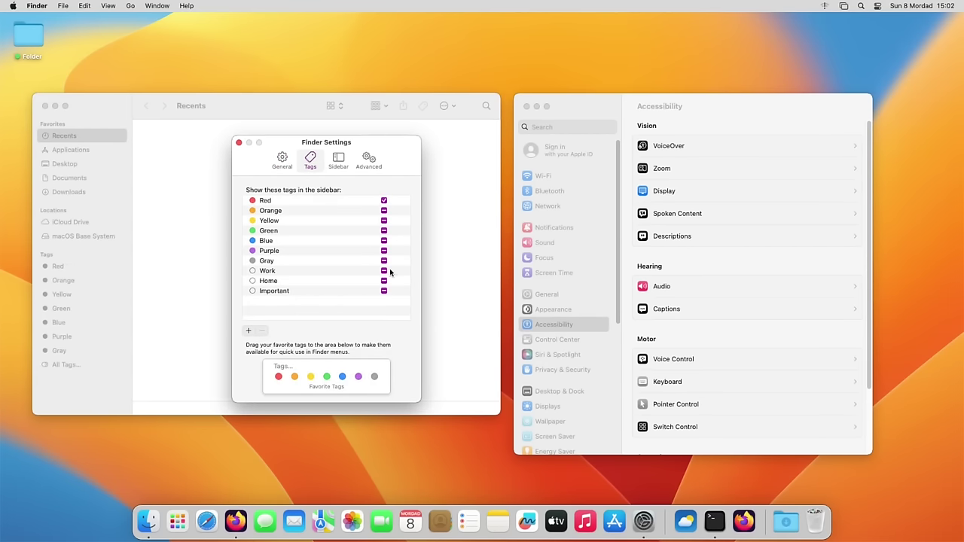
right_click(387, 200)
click(395, 217)
Step: View the Sidebar and Advanced Finder settings, including the options for performing a search
click(339, 161)
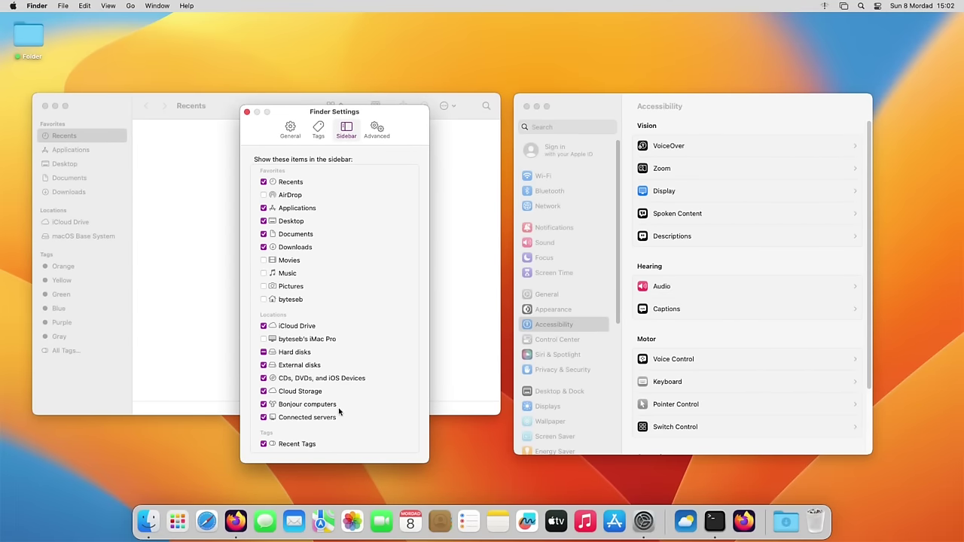
click(377, 131)
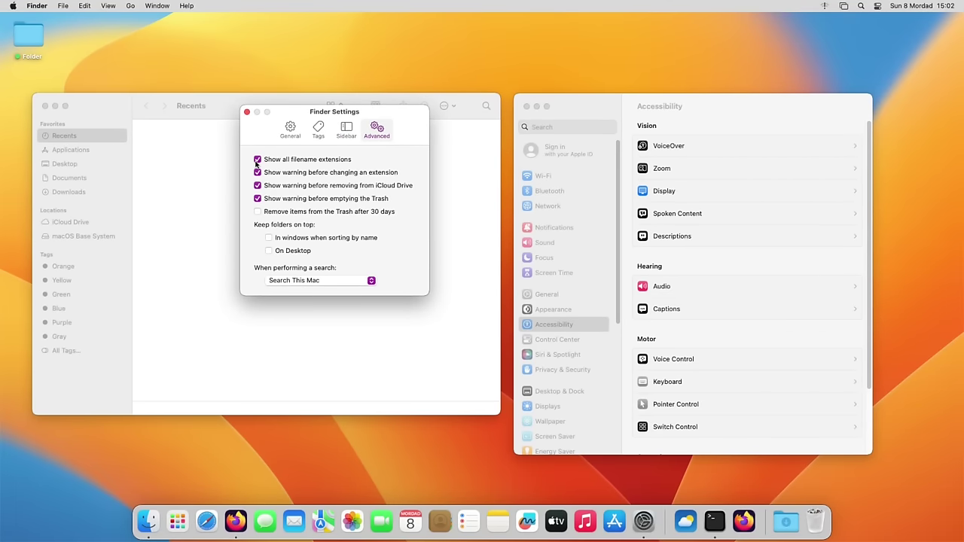
click(369, 280)
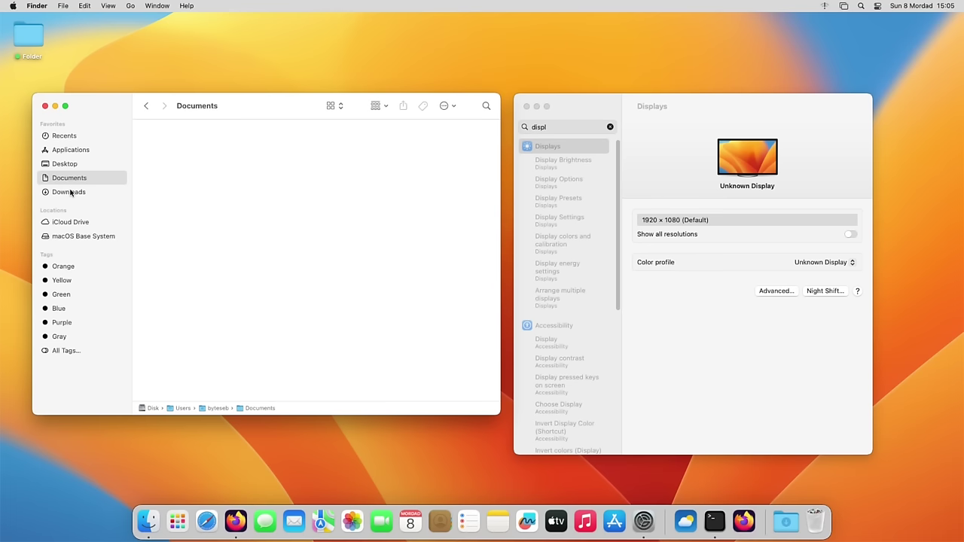
Step: View the Downloads folder's grouping options and display the folder's contents in columns
click(70, 192)
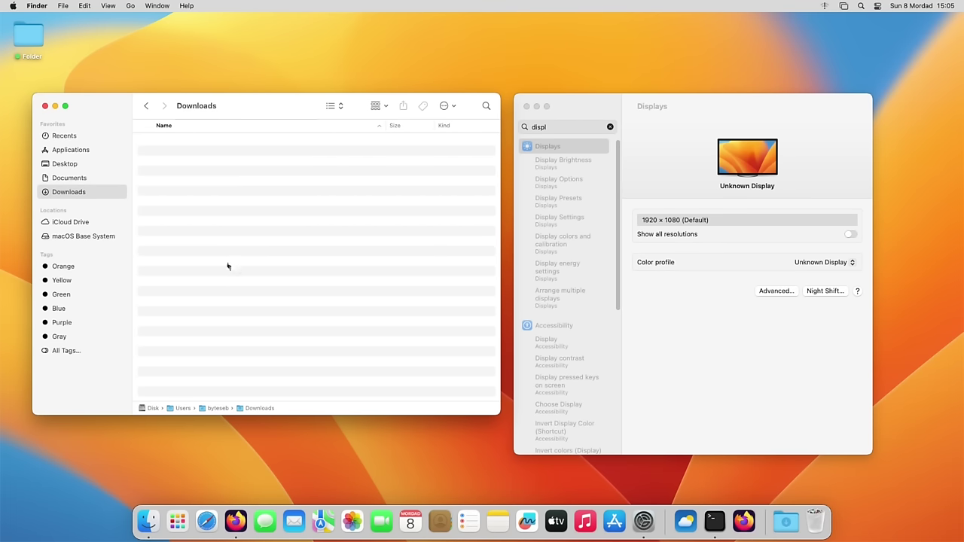
click(380, 105)
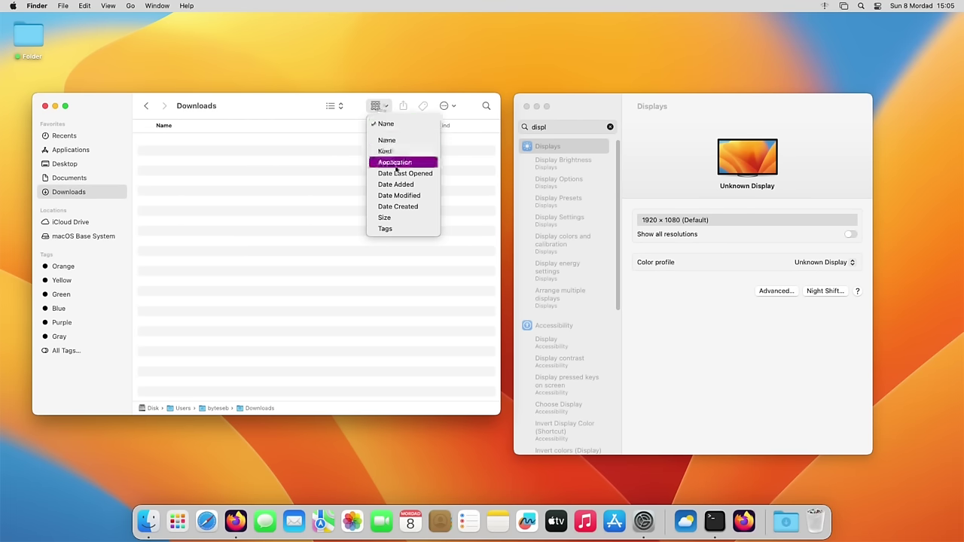
click(391, 229)
click(336, 105)
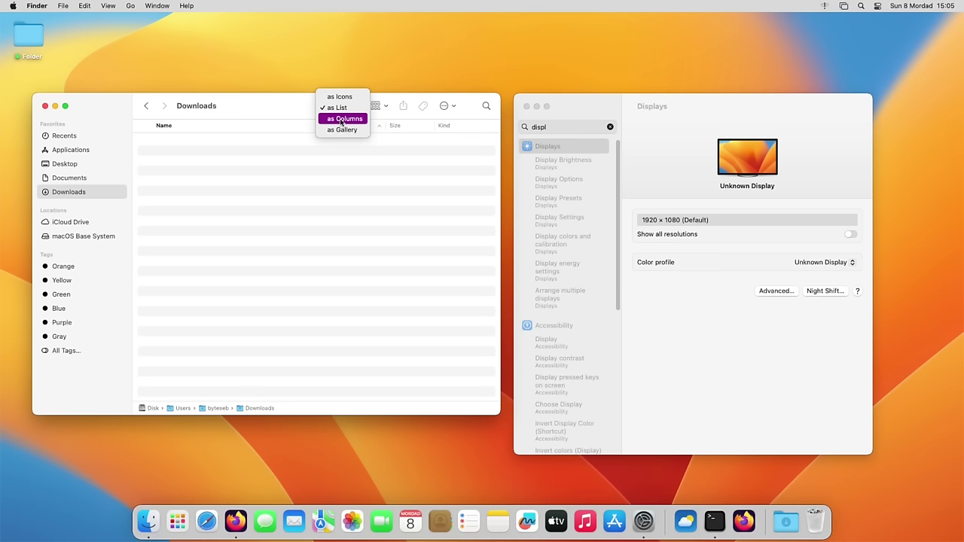
click(344, 107)
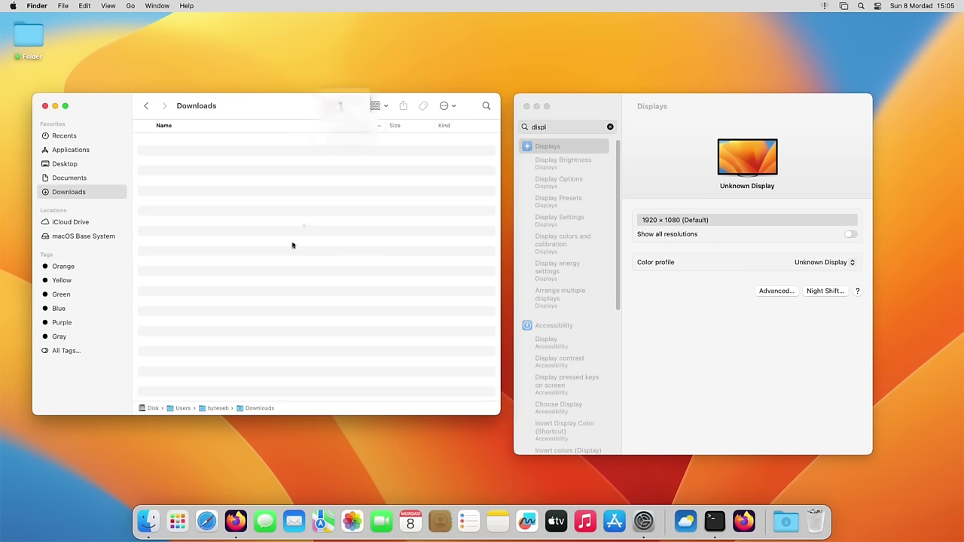
Step: Create a new folder in the Desktop folder and display the Desktop's contents as a list
click(68, 164)
right_click(260, 197)
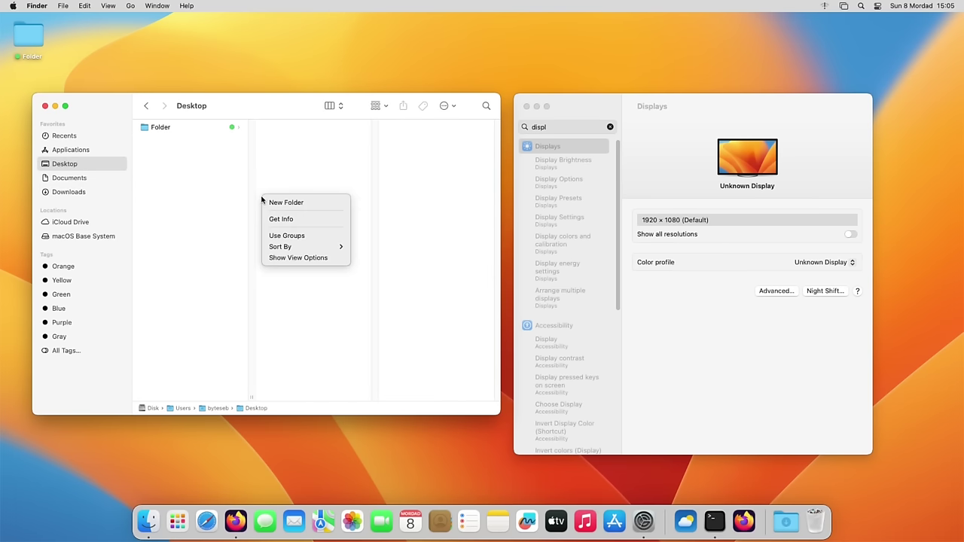
click(279, 198)
click(223, 216)
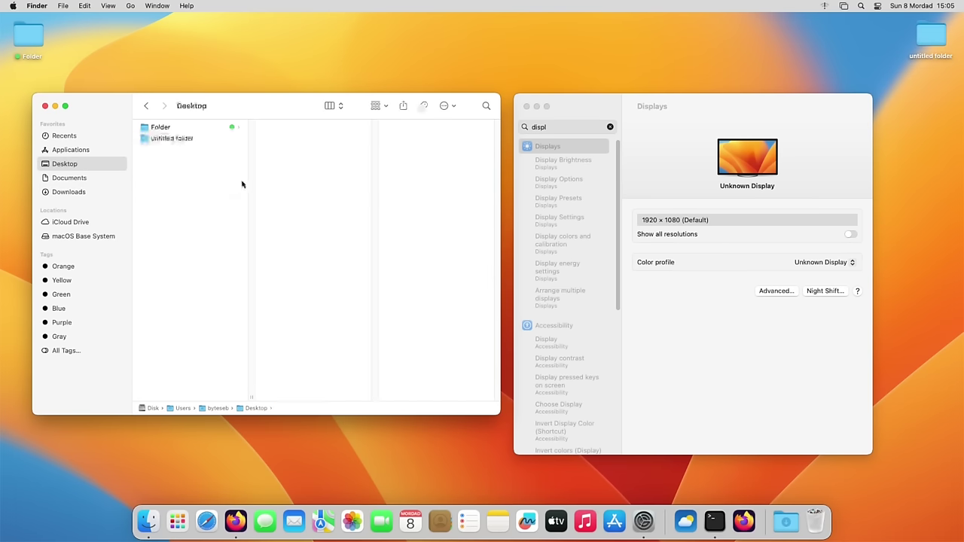
click(336, 105)
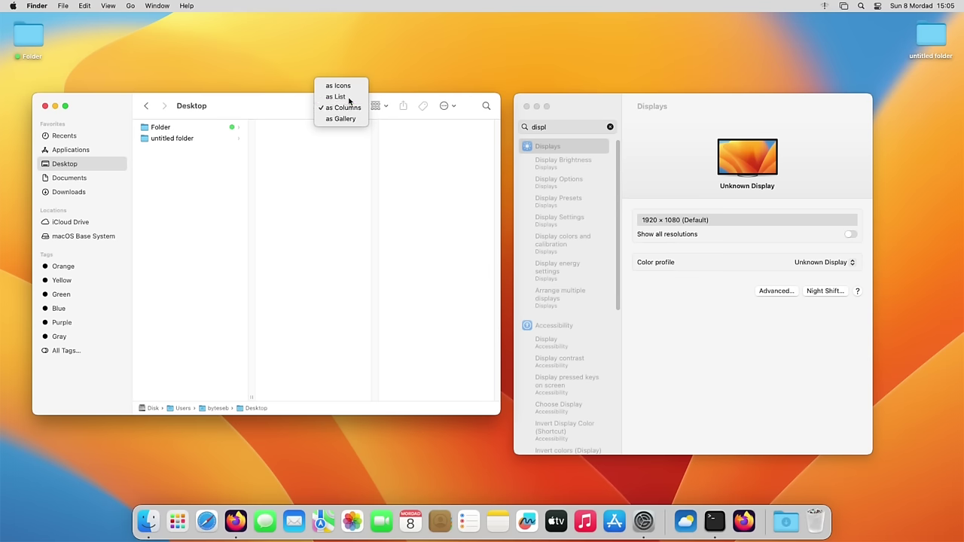
click(348, 96)
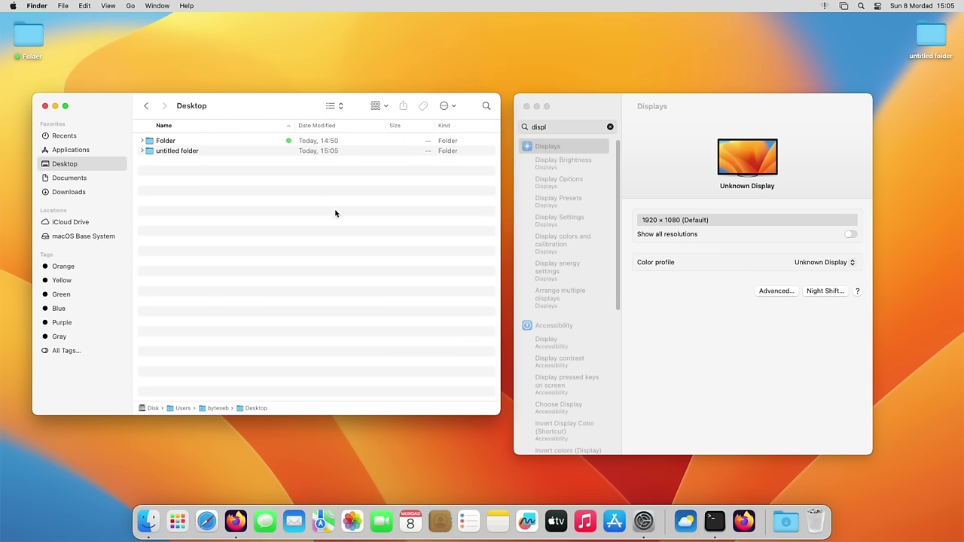
Step: View the installed applications in Launchpad
key(F4)
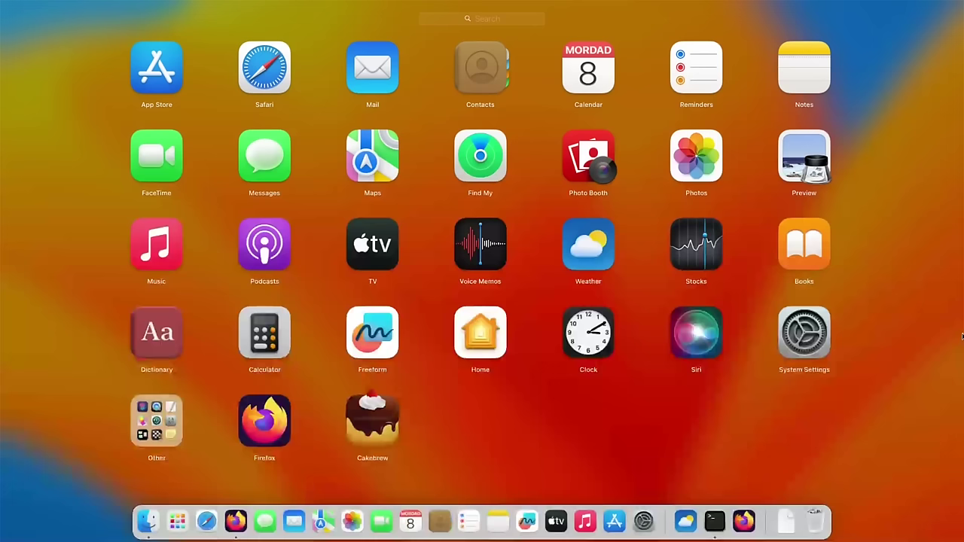
click(741, 444)
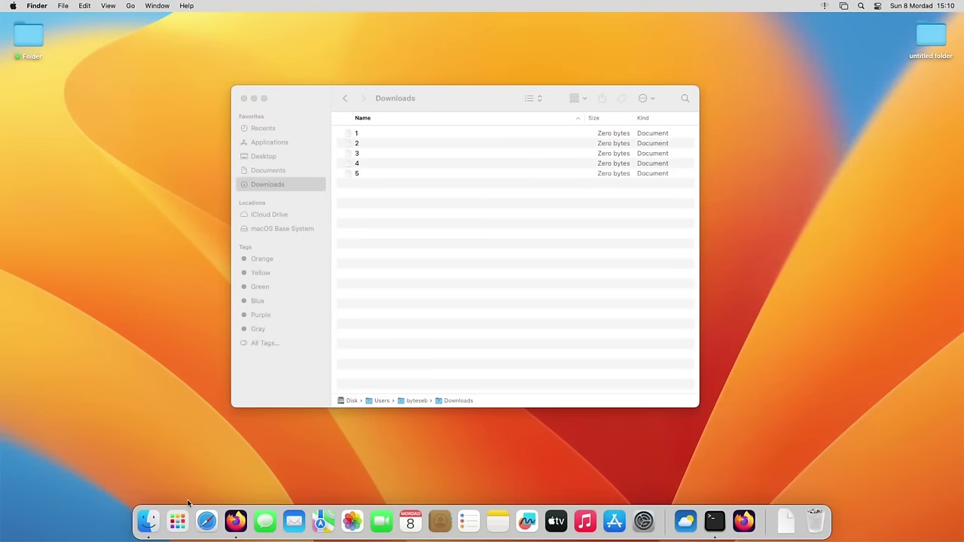
click(172, 522)
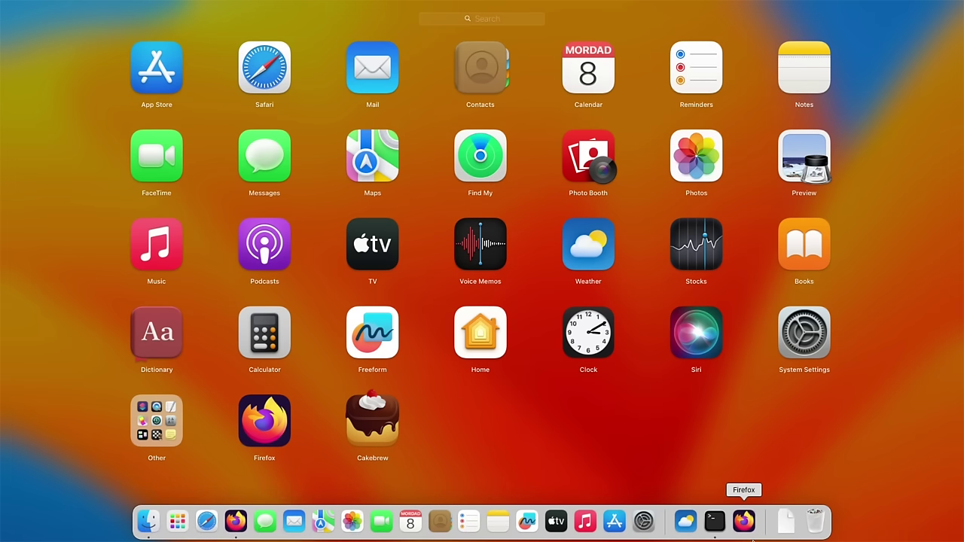
Step: Open System Settings and view the Dock, Menu Bar and Windows & Apps options under Desktop & Dock
click(644, 523)
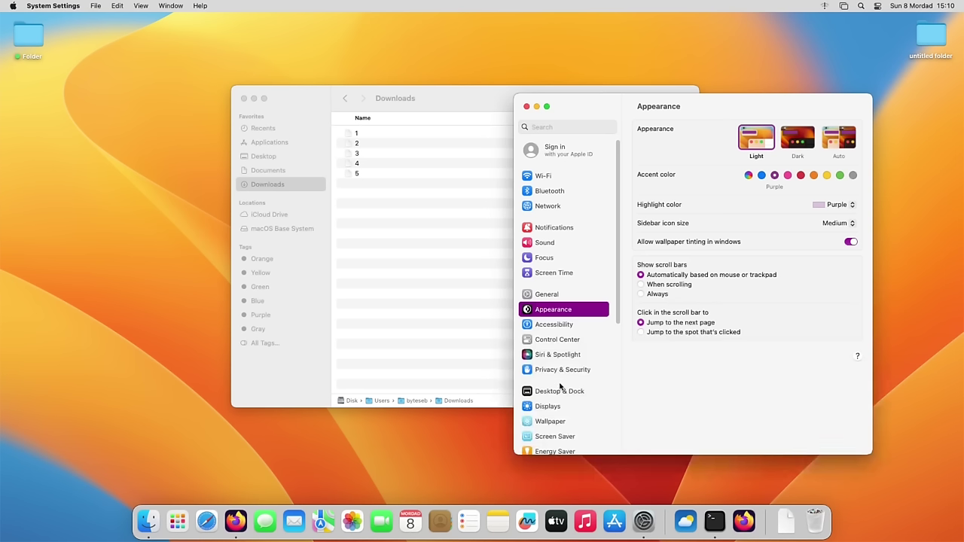
click(571, 389)
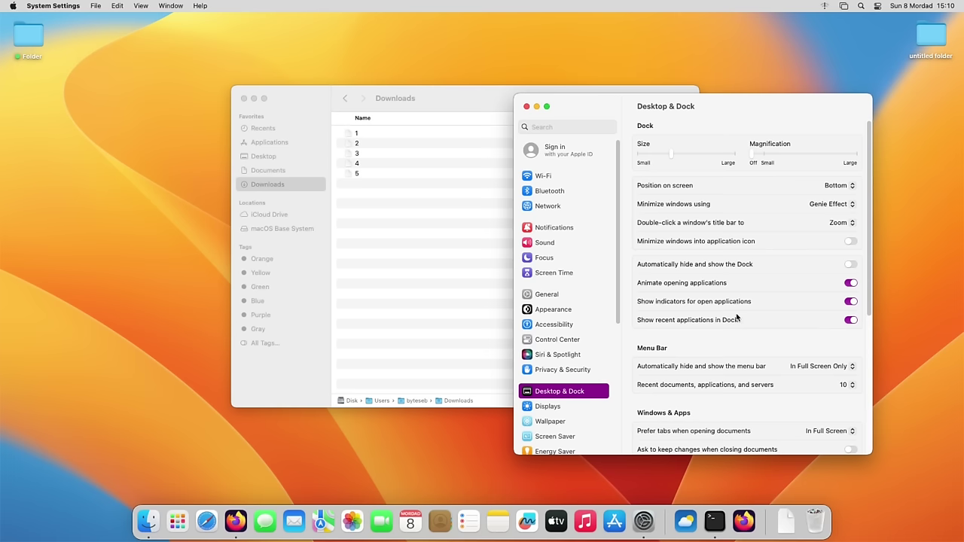
scroll(740, 321, down, 1)
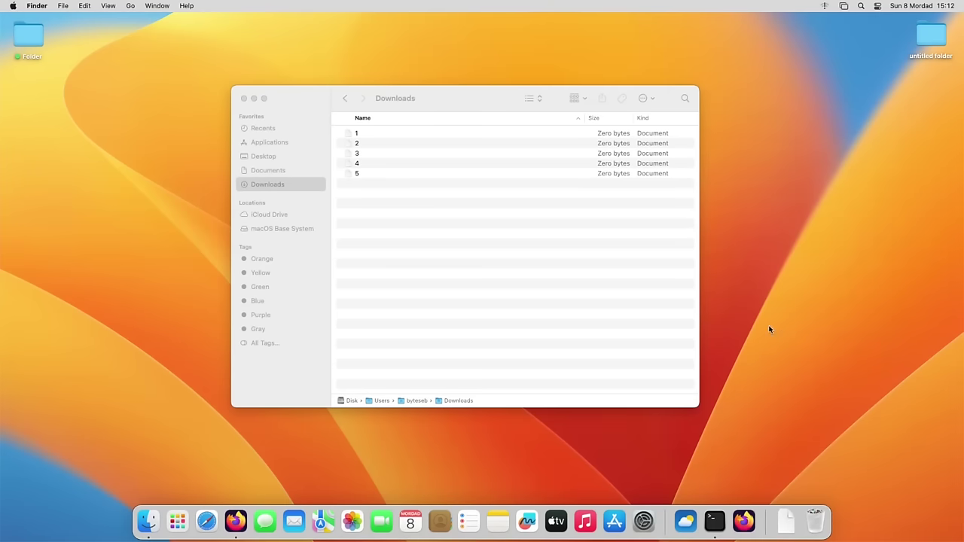
Step: Close the Downloads window, reduce the Dock size in the Desktop & Dock settings and close System Settings
click(240, 99)
click(644, 518)
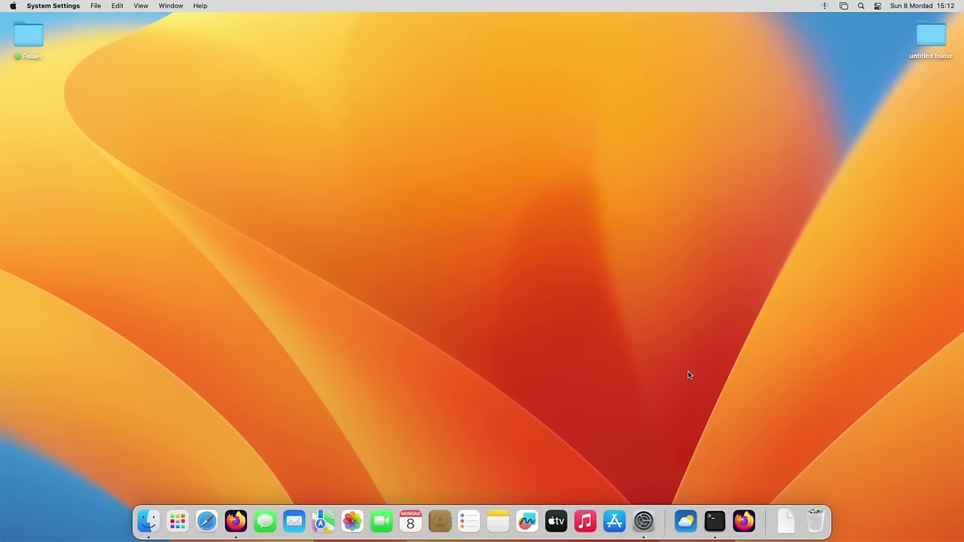
click(565, 391)
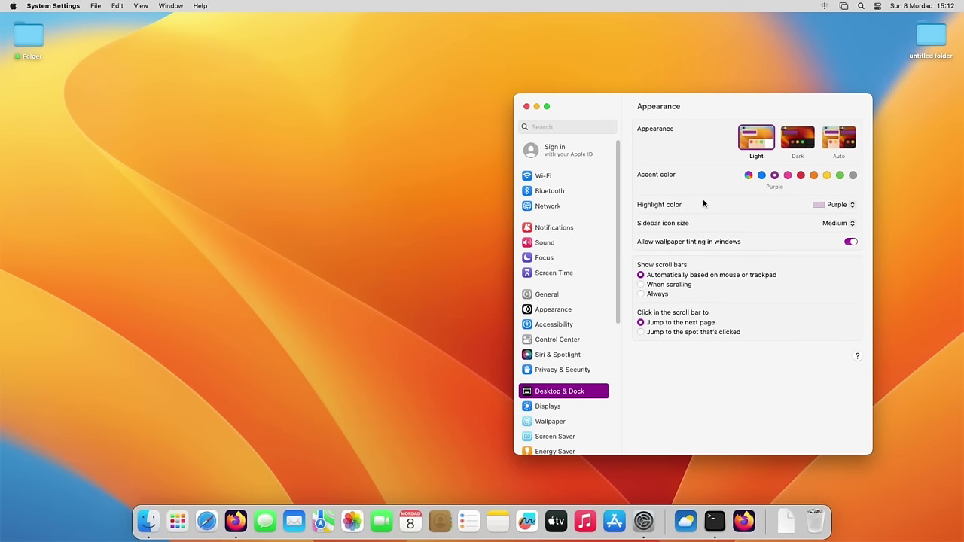
mouse_move(672, 154)
mouse_down()
mouse_move(691, 157)
mouse_move(664, 159)
mouse_up()
click(829, 186)
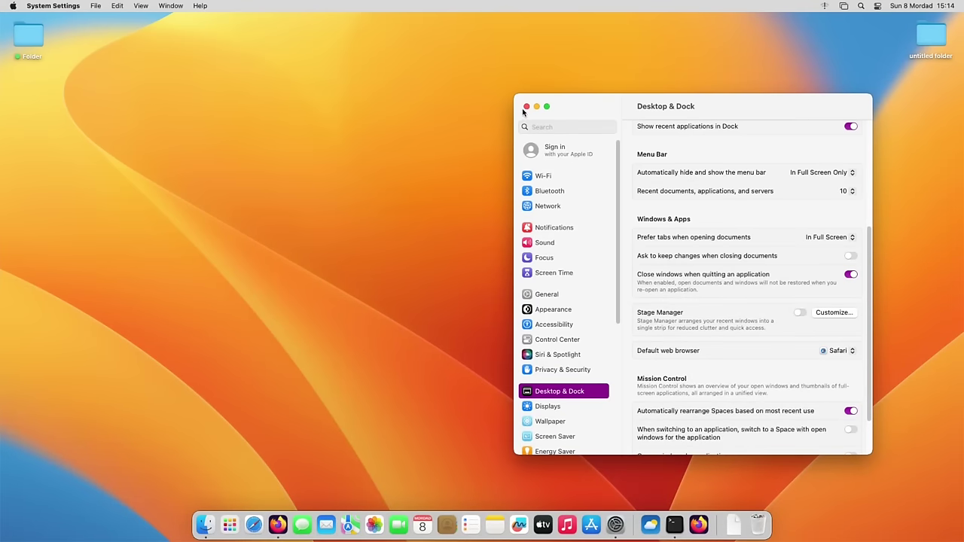
click(526, 106)
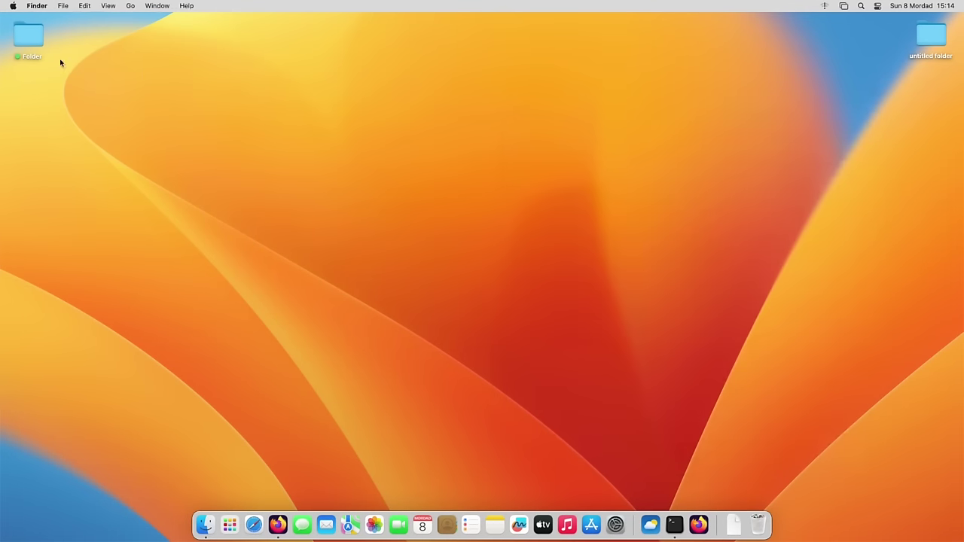
Step: Examine the Apple system commands and Finder's File and Edit commands, including the emoji and symbols viewer
click(12, 6)
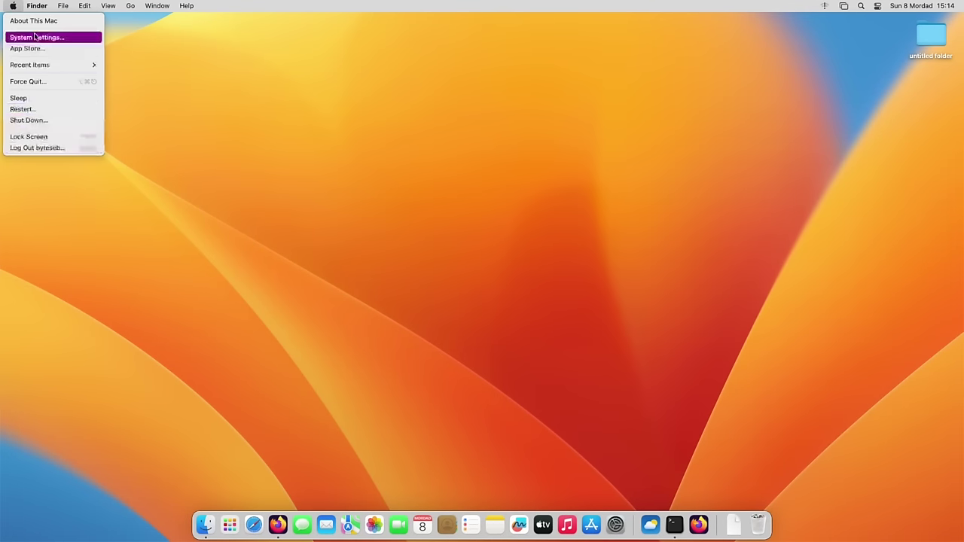
mouse_move(71, 6)
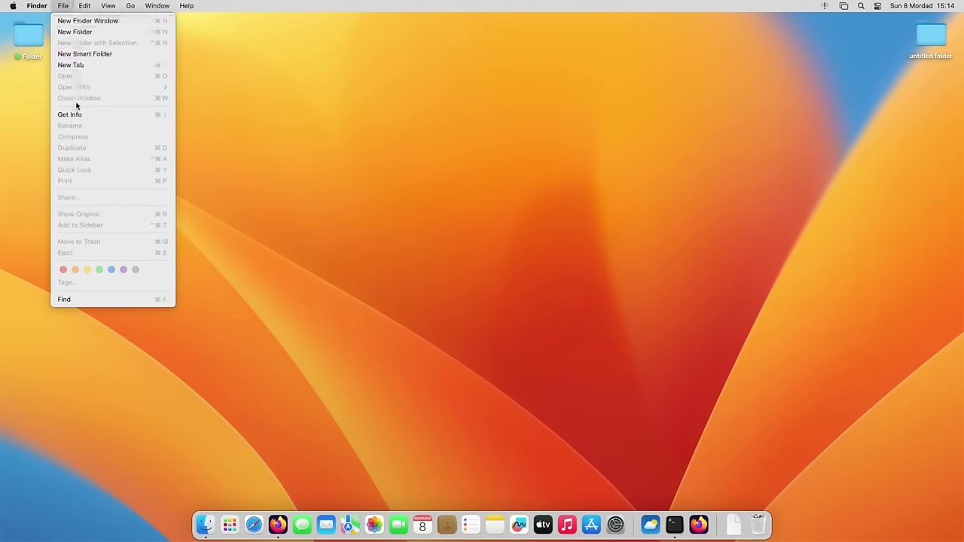
click(211, 136)
click(84, 5)
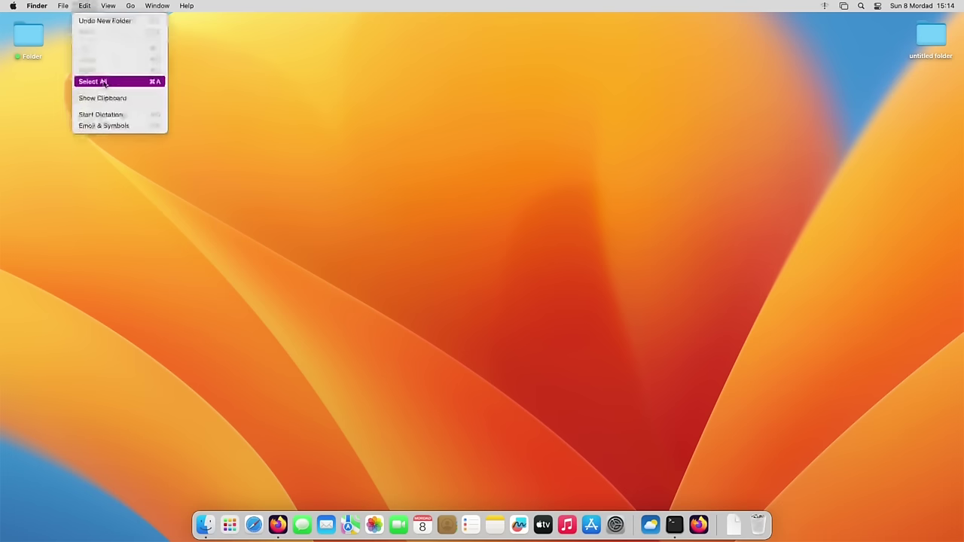
click(320, 134)
key(ctrl+super+space)
scroll(482, 256, down, 1)
key(Escape)
Step: Examine Finder's commands for arranging the desktop view and managing windows
click(84, 5)
mouse_move(107, 6)
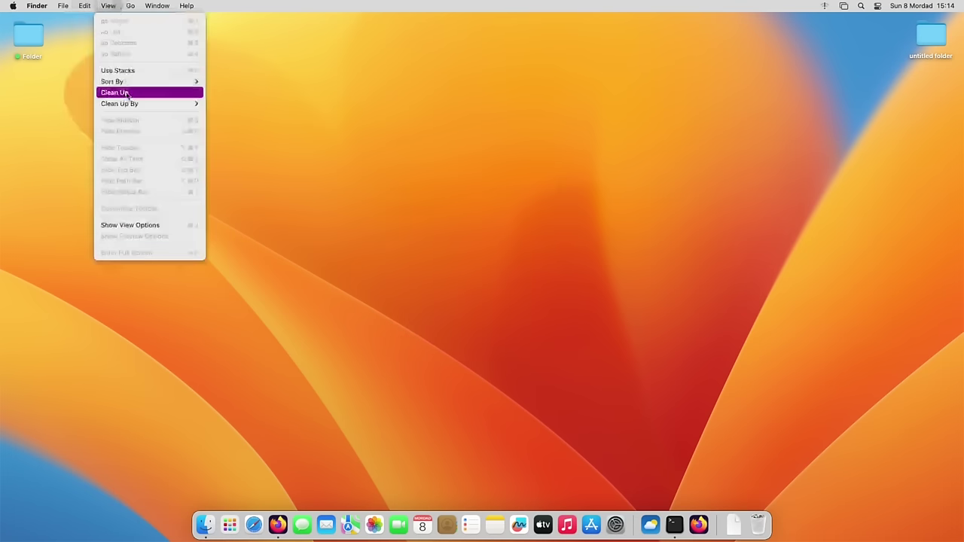
mouse_move(174, 82)
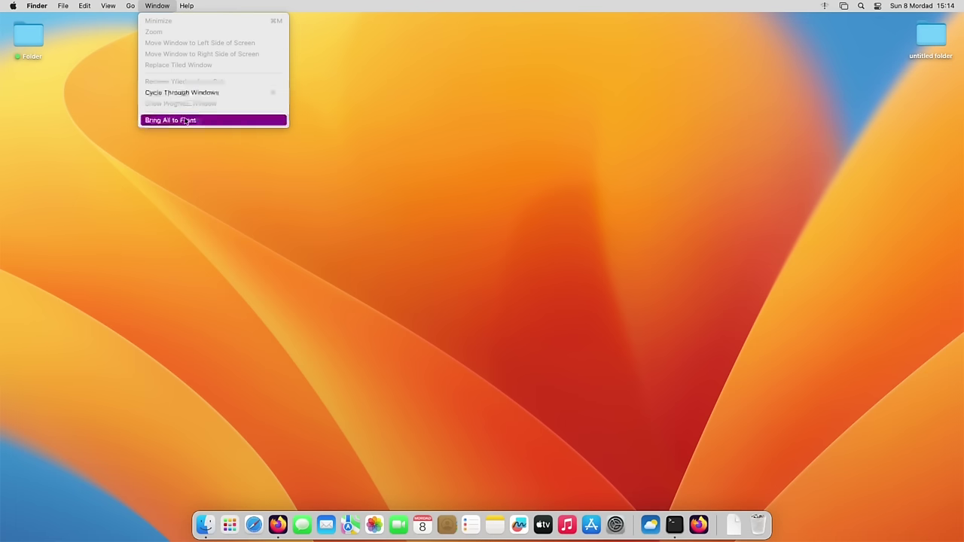
click(576, 131)
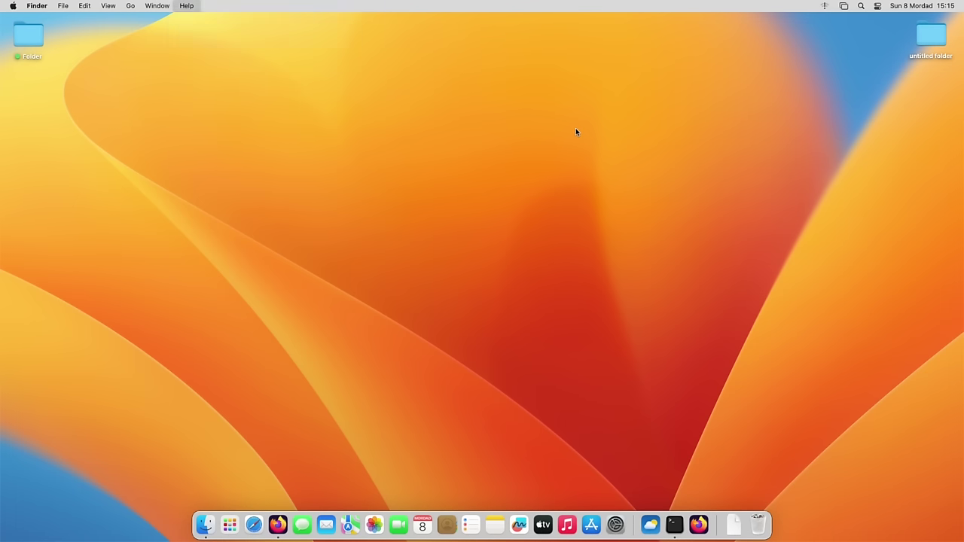
Step: Check the Screen Mirroring item in the menu bar, then open and dismiss Spotlight Search
click(844, 5)
key(super+space)
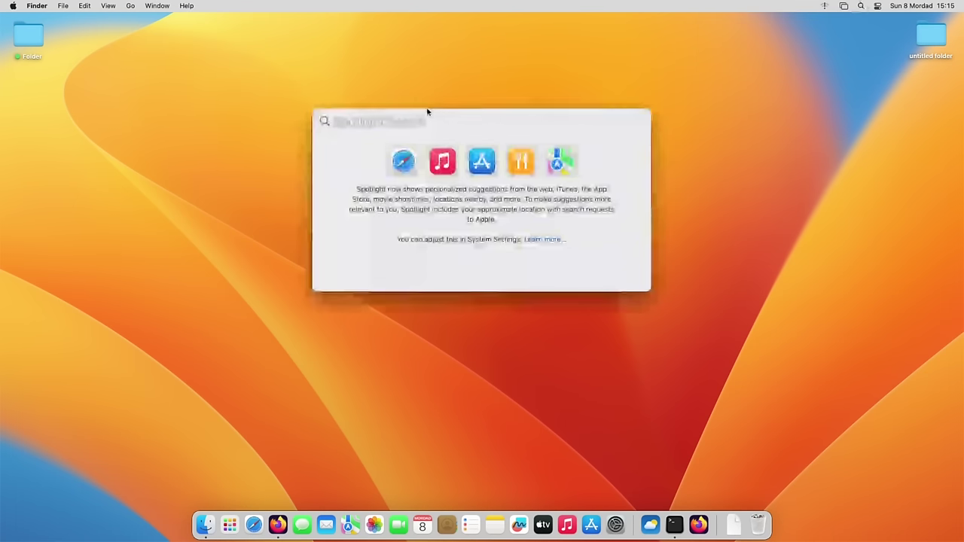
click(758, 245)
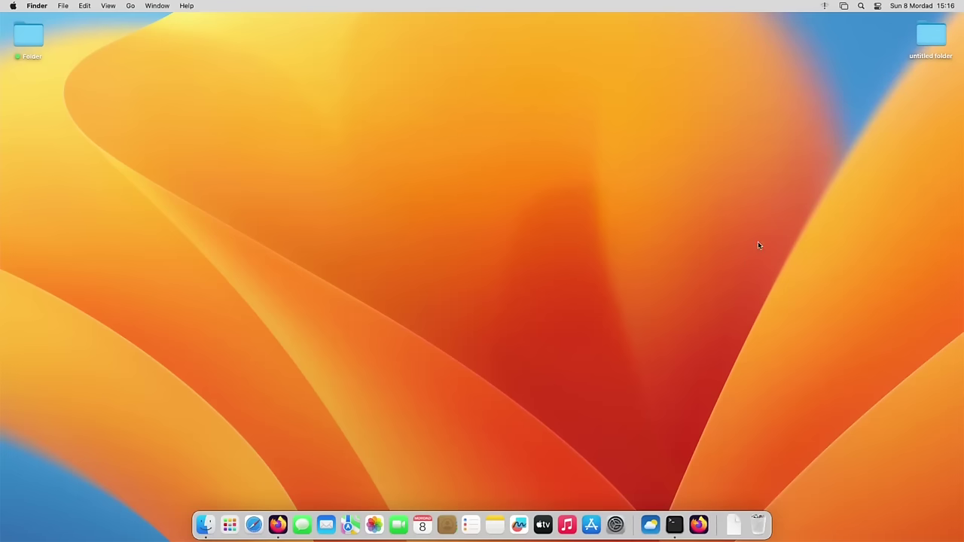
Step: View the Wi-Fi, Bluetooth and AirDrop options in Control Center
click(878, 6)
click(876, 36)
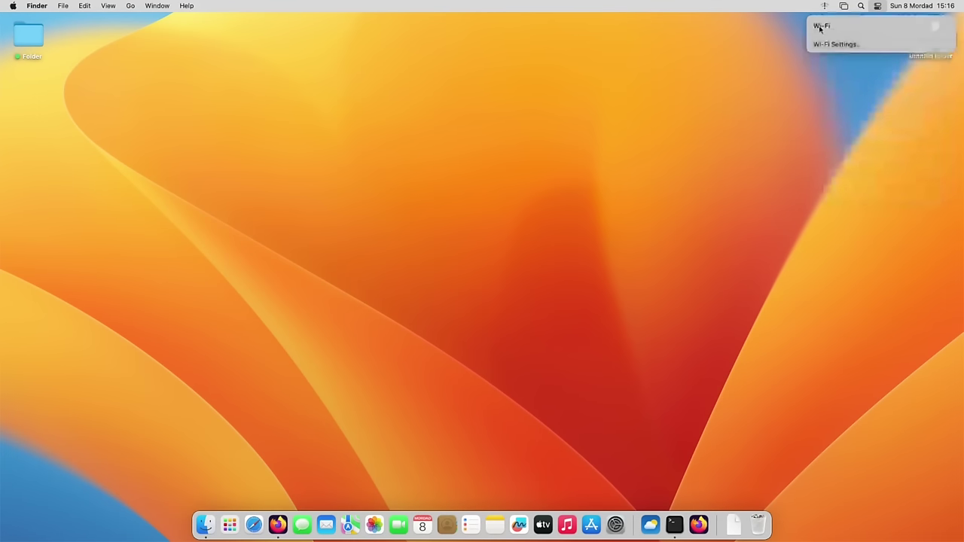
click(854, 22)
click(870, 59)
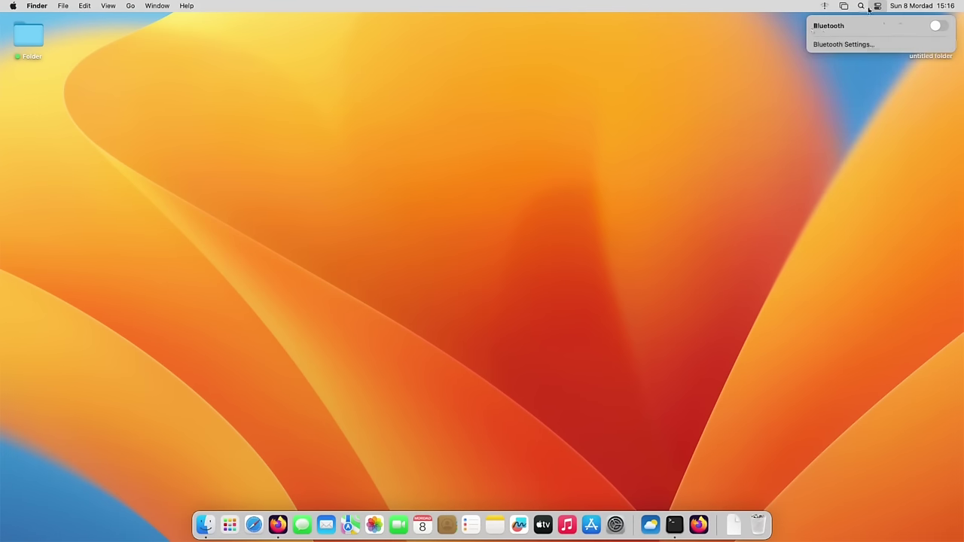
click(866, 15)
click(876, 79)
click(876, 19)
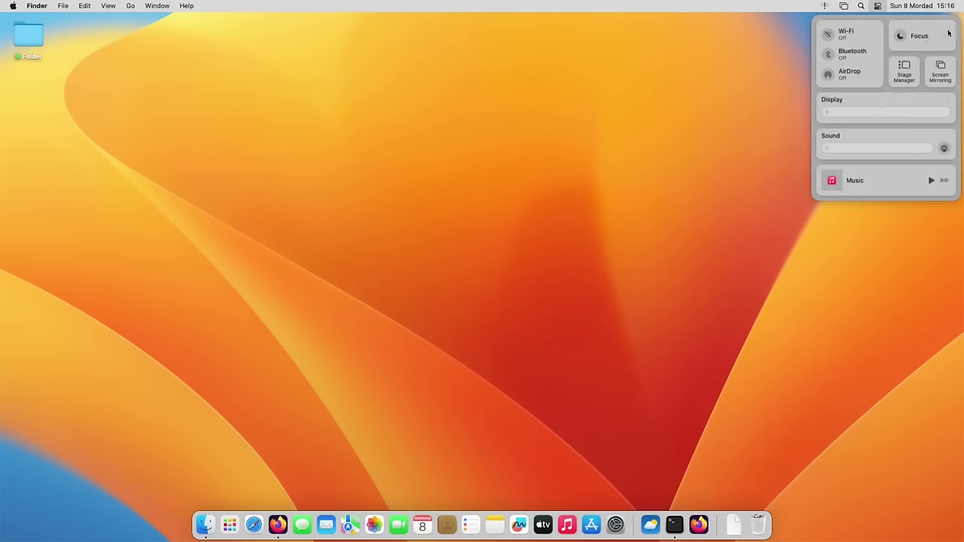
Step: View Control Center's Focus and Display options, including Dark Mode and Night Shift, and dismiss Control Center
click(898, 37)
click(893, 28)
click(949, 102)
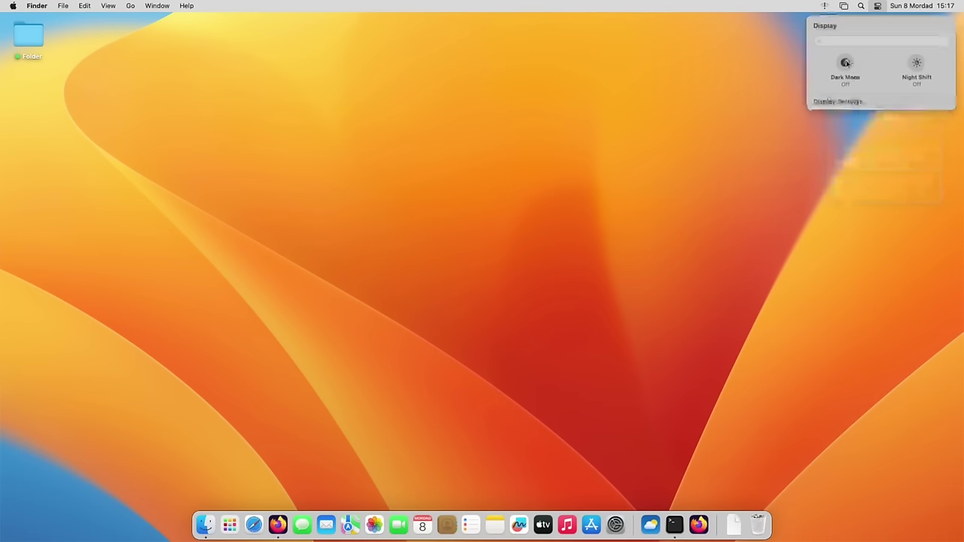
click(866, 105)
click(728, 80)
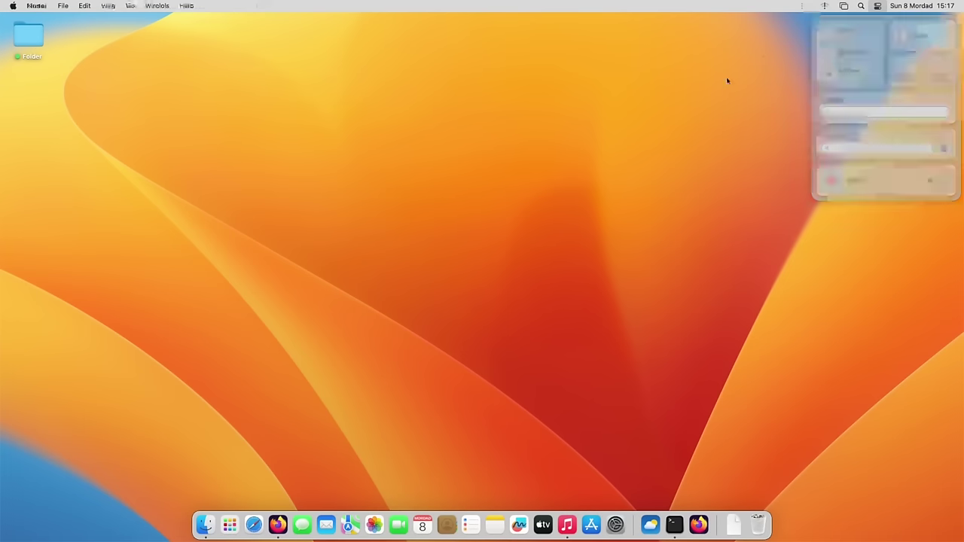
Step: Check the Stage Manager item in the menu bar and reopen Control Center to view its Display controls
click(804, 6)
click(878, 6)
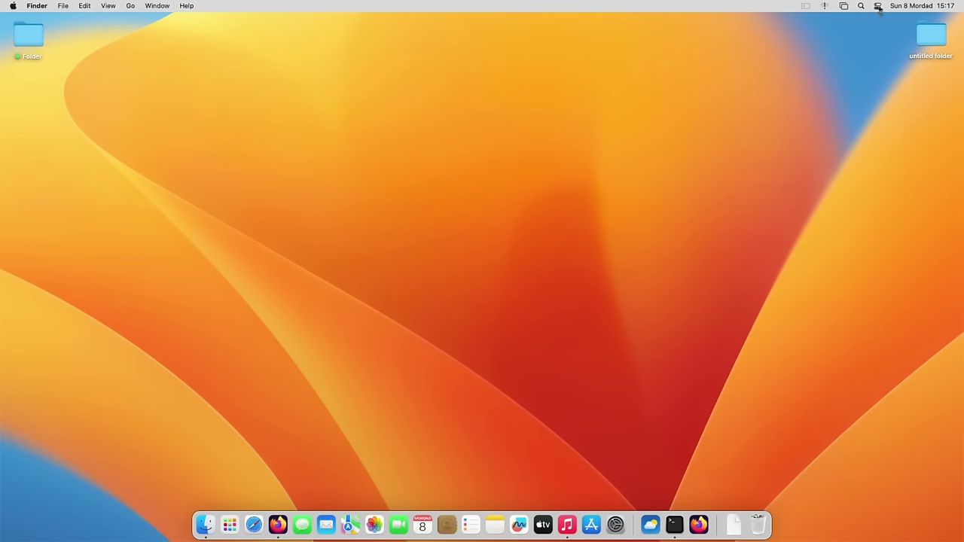
click(916, 108)
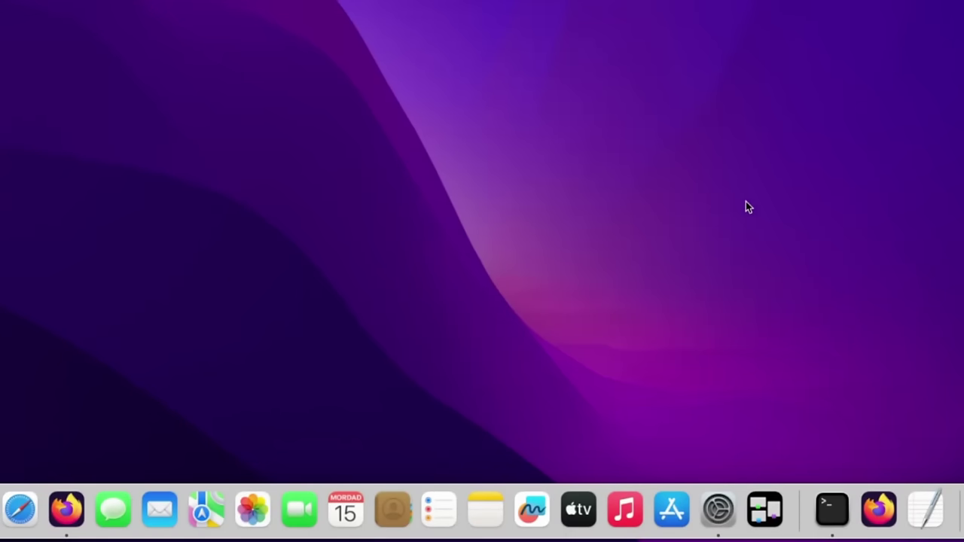
Step: Clear the search text "1" from Spotlight Search
click(671, 510)
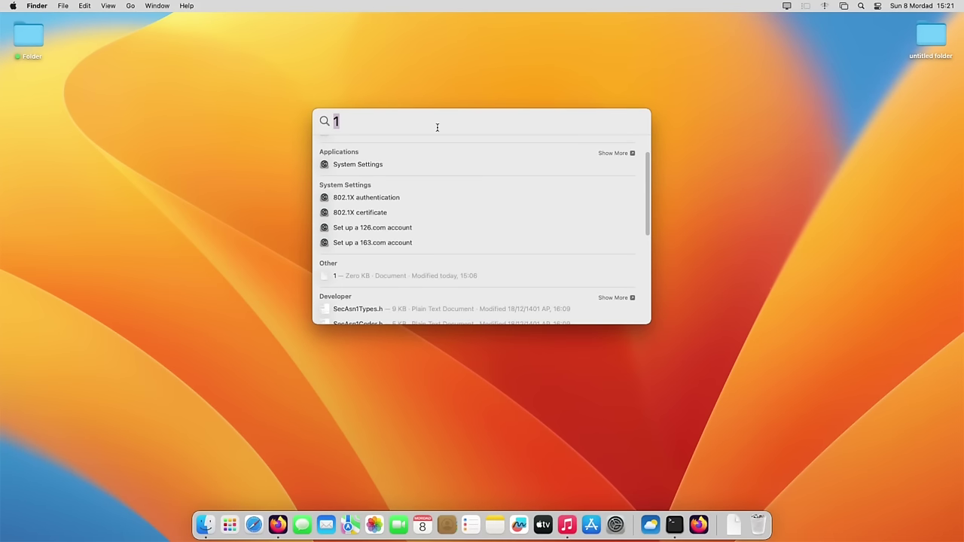
key(BackSpace)
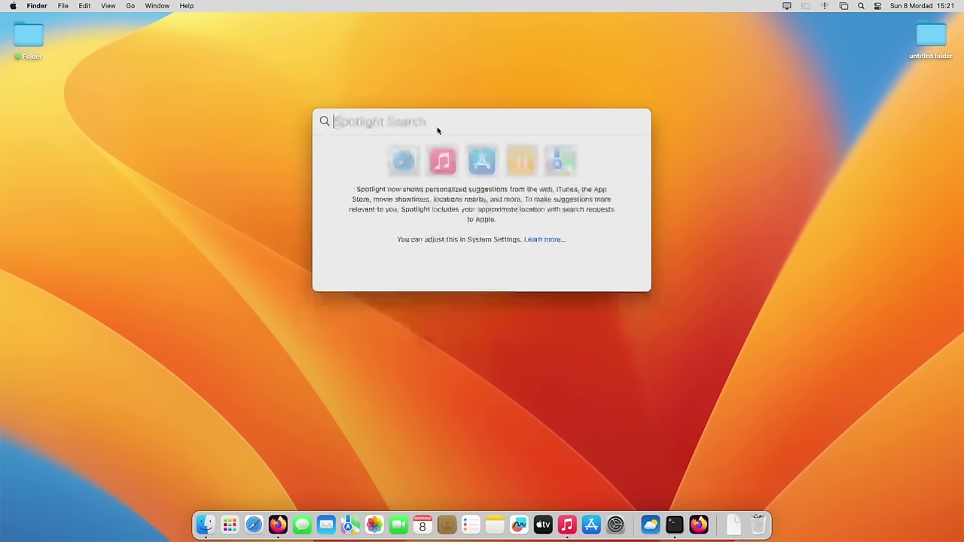
Step: Search Spotlight for the account's user name, dismiss the results, and briefly reopen Spotlight to check the retained query
text(byteseb)
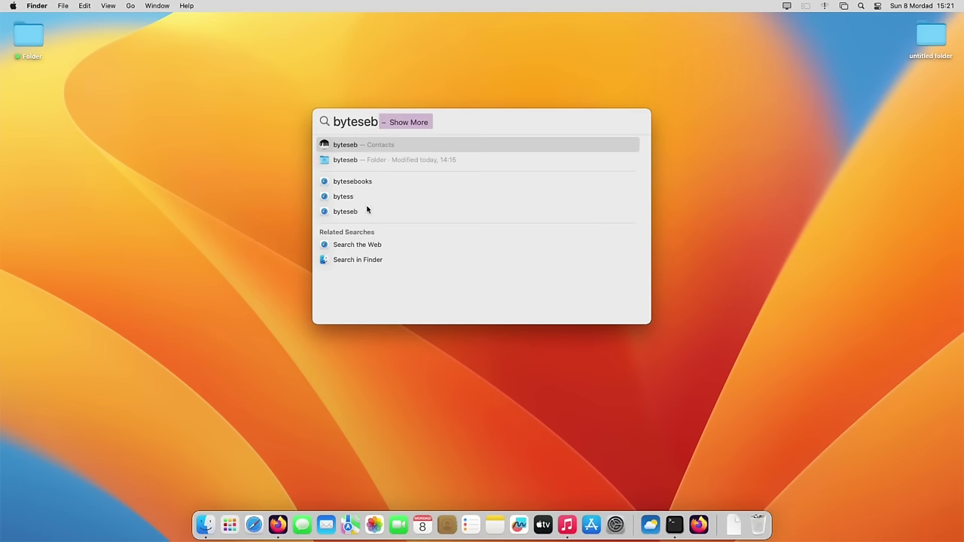
click(697, 195)
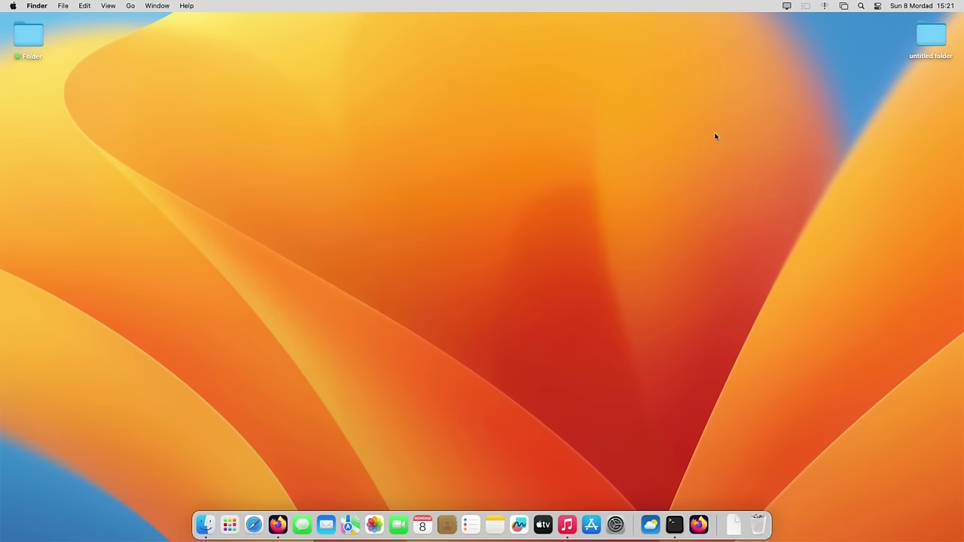
click(861, 5)
click(861, 5)
click(861, 5)
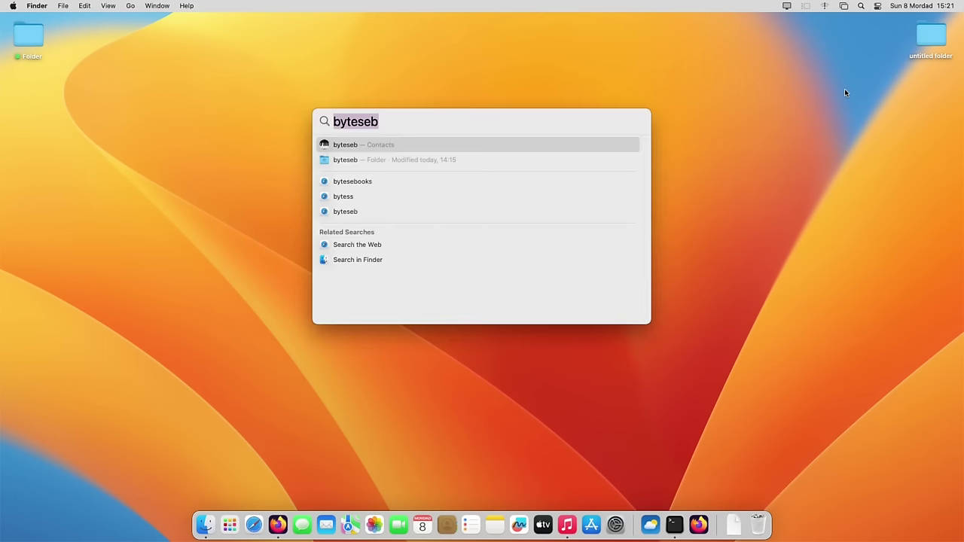
click(856, 30)
Step: Open a Finder window, reposition it on the desktop and close it, and open and close Finder once more
click(204, 525)
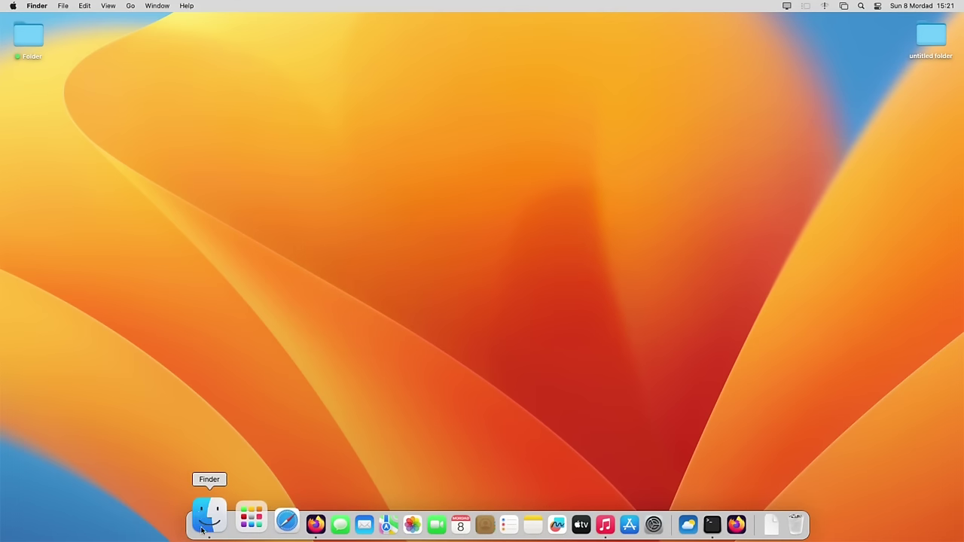
drag(120, 94, 240, 120)
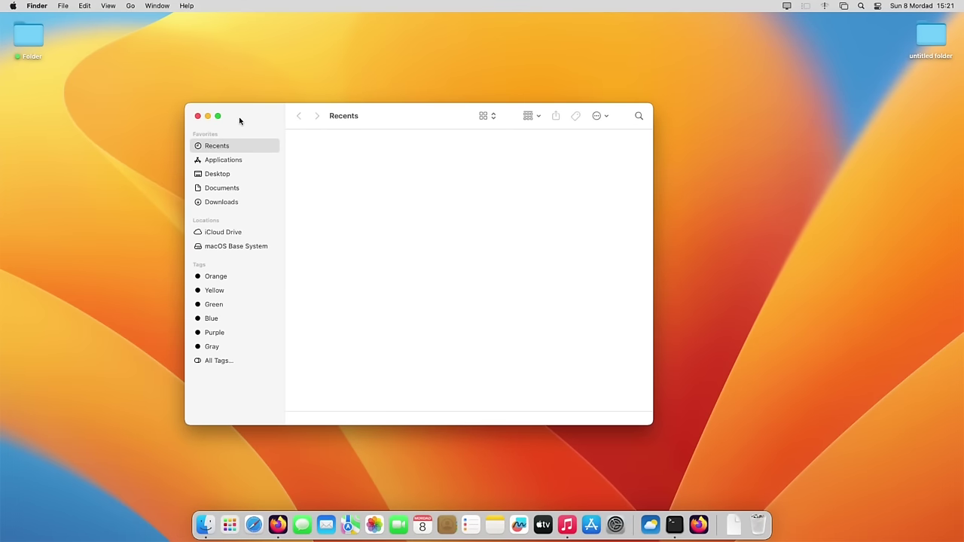
click(199, 117)
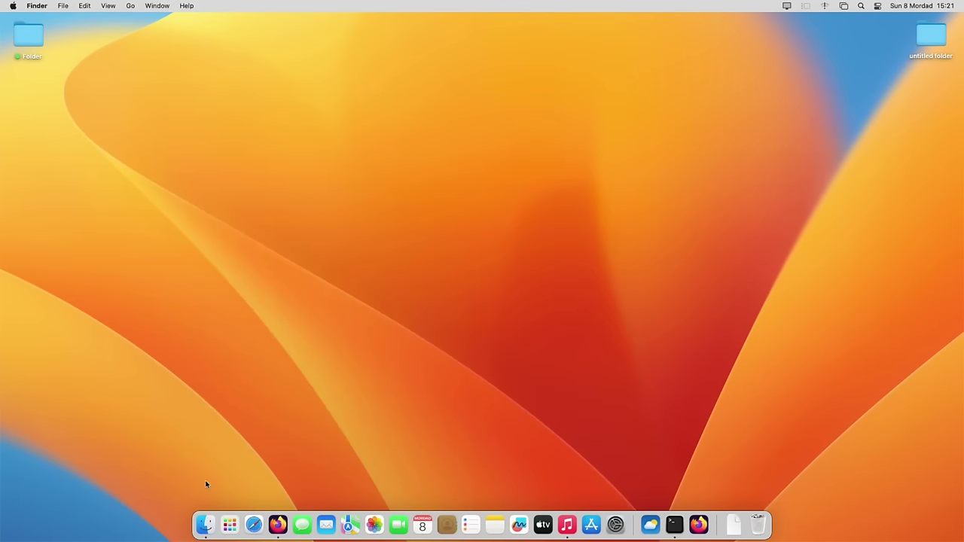
click(204, 525)
click(198, 117)
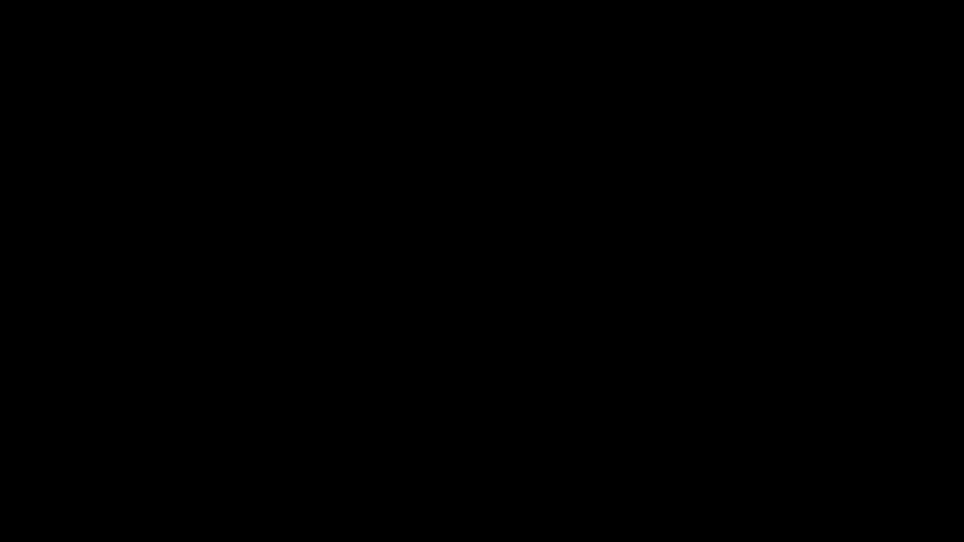
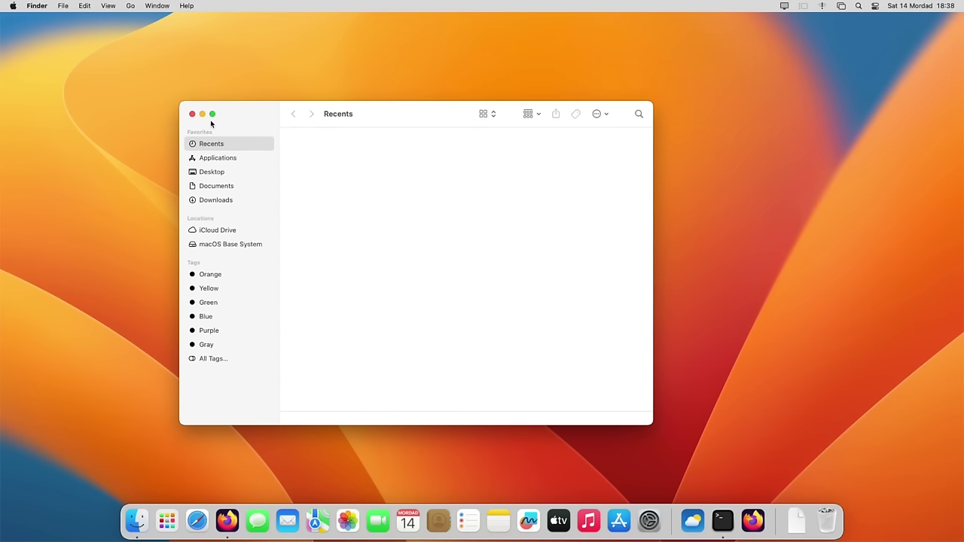
Step: Examine the Finder window's close, minimize and full-screen controls, and slightly enlarge the window from its upper-left corner
mouse_move(212, 116)
click(192, 115)
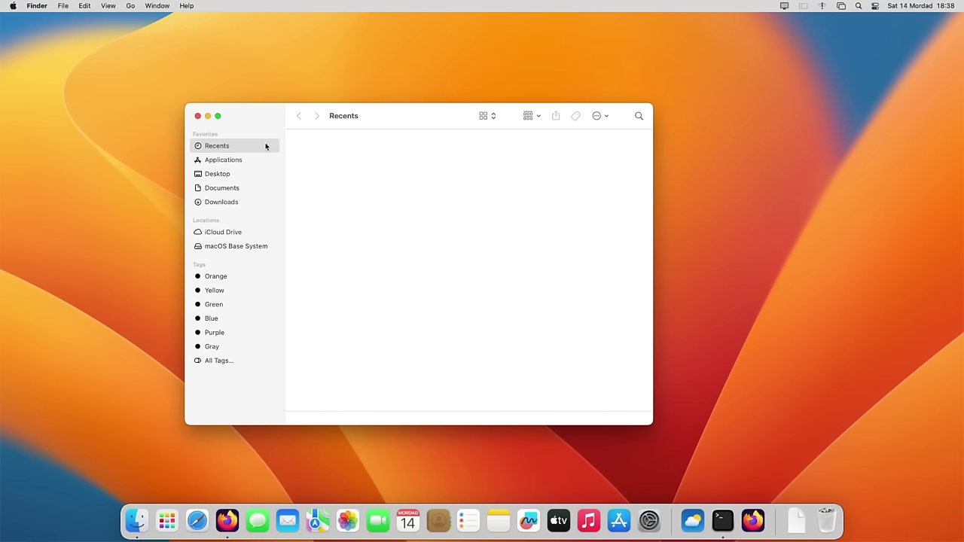
drag(179, 106, 174, 104)
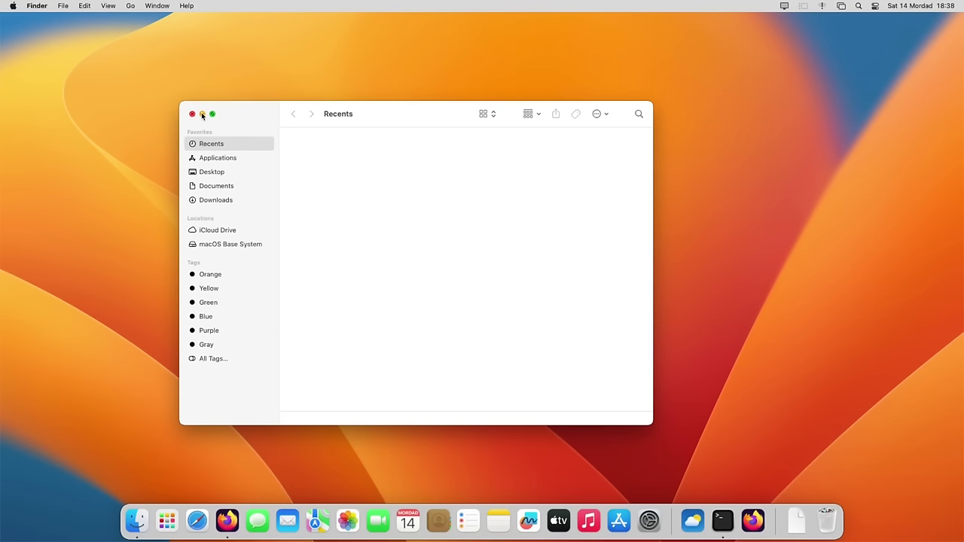
click(202, 115)
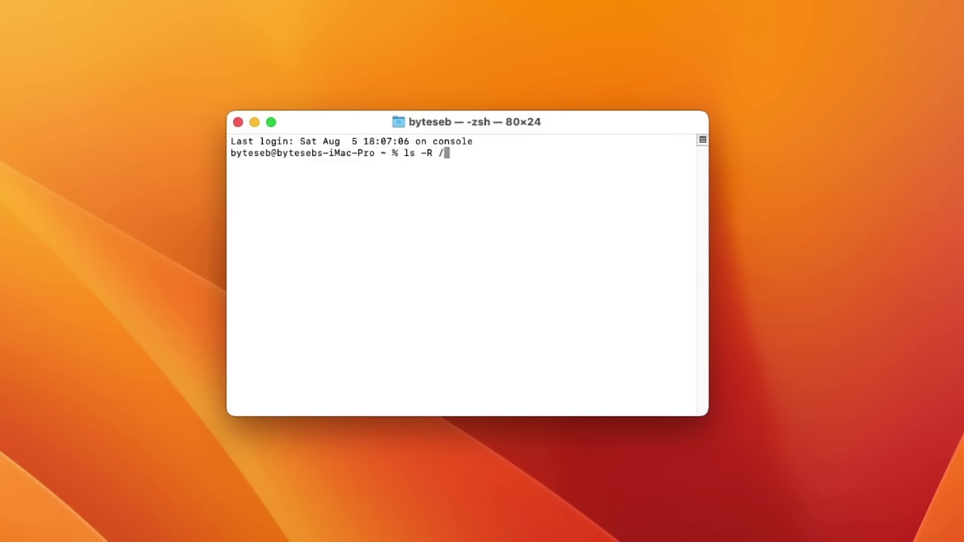
Step: List all files recursively from the root directory in Terminal with ls -R /
text(ls -R /)
key(Return)
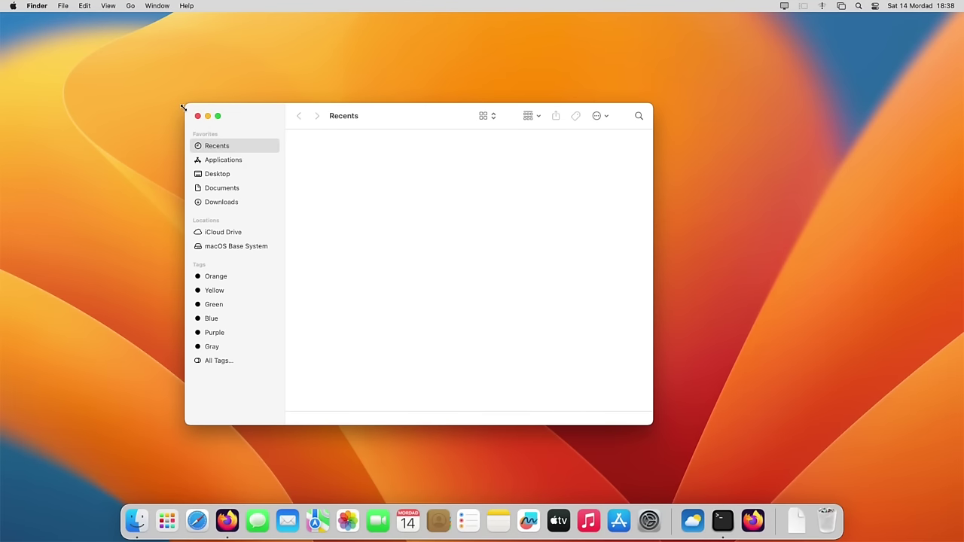
Step: Return to Finder and slightly enlarge the Recents window from its upper-left corner
drag(183, 107, 178, 105)
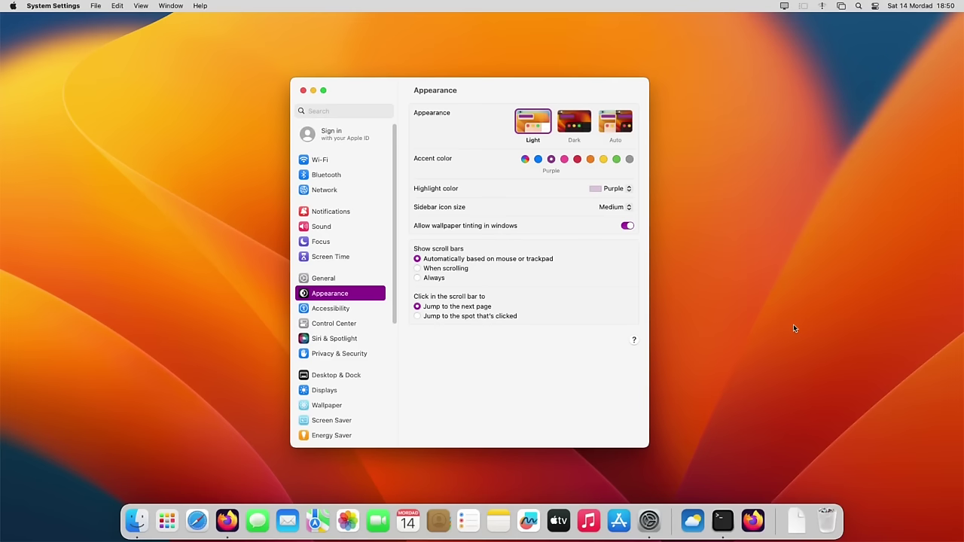
Step: Try the Multicolor, purple, pink, red, orange, yellow and green accent colors in the Appearance settings
click(793, 326)
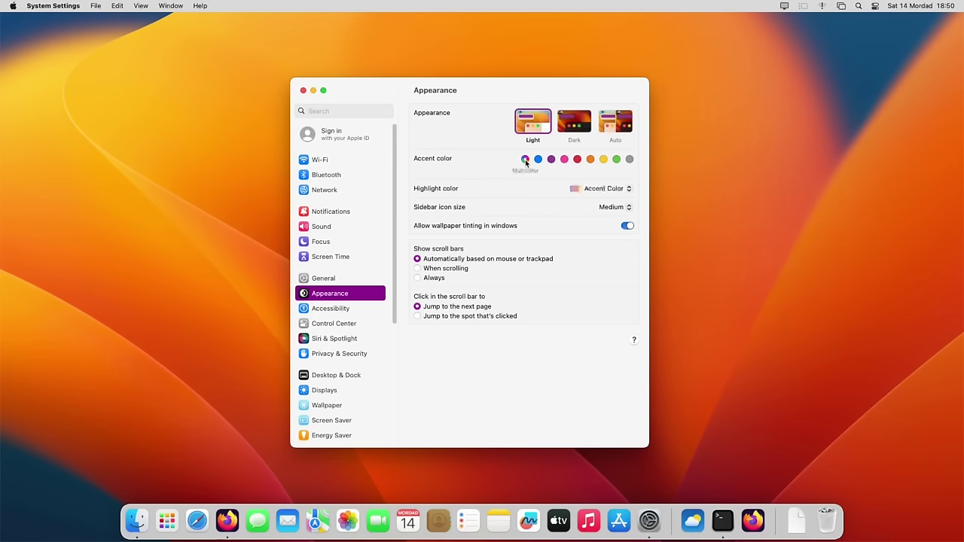
click(551, 159)
click(564, 159)
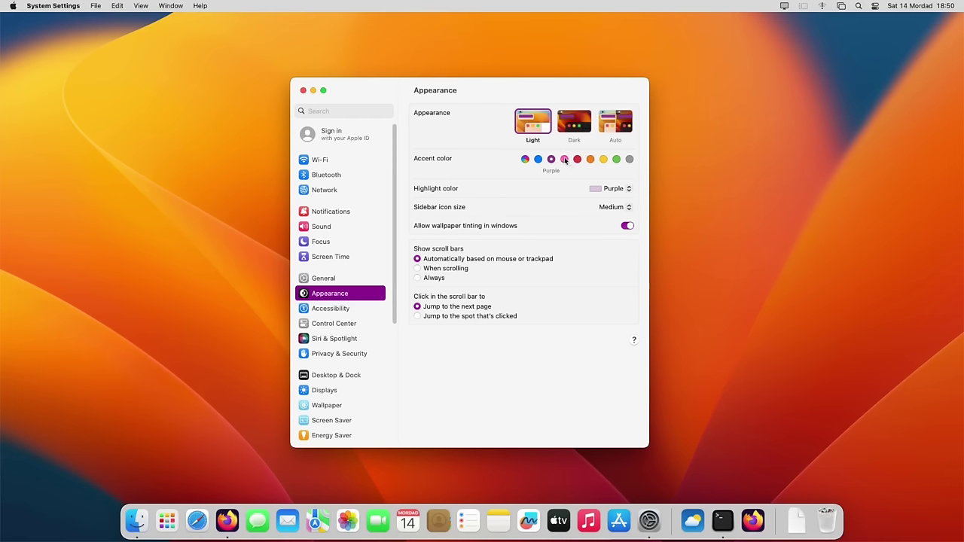
click(577, 159)
click(590, 159)
click(603, 159)
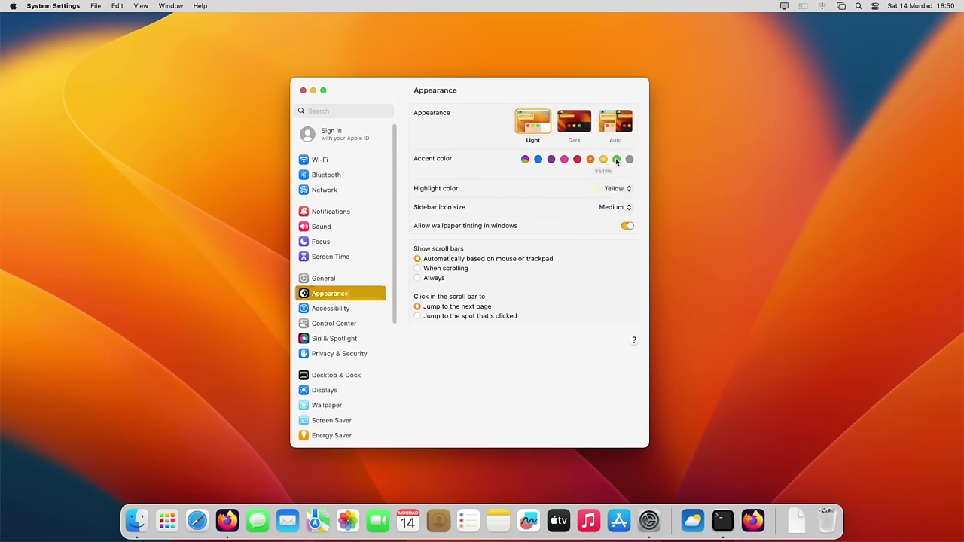
click(616, 159)
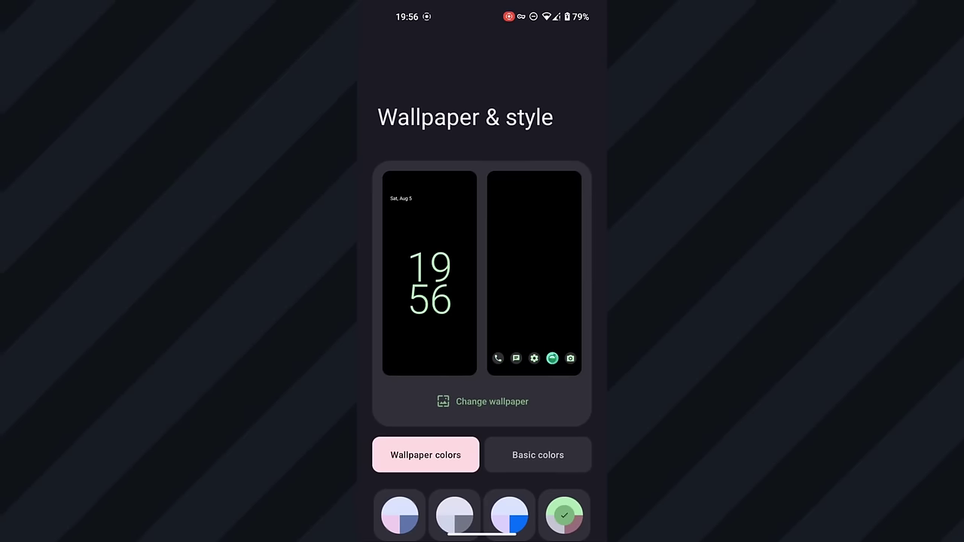
Step: Switch to Android's Wallpaper & style, apply the blue wallpaper color set, and preview it in Quick Settings
scroll(482, 302, down, 3)
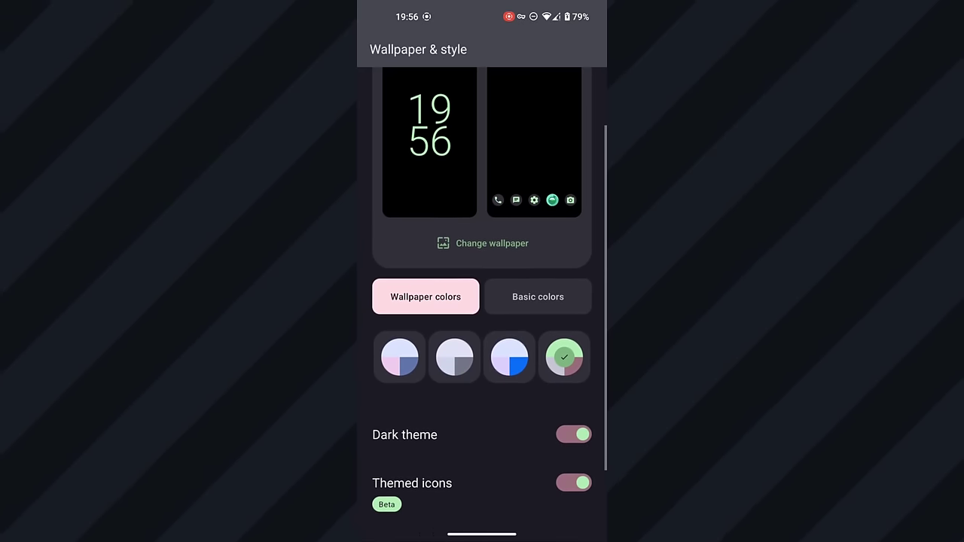
click(510, 357)
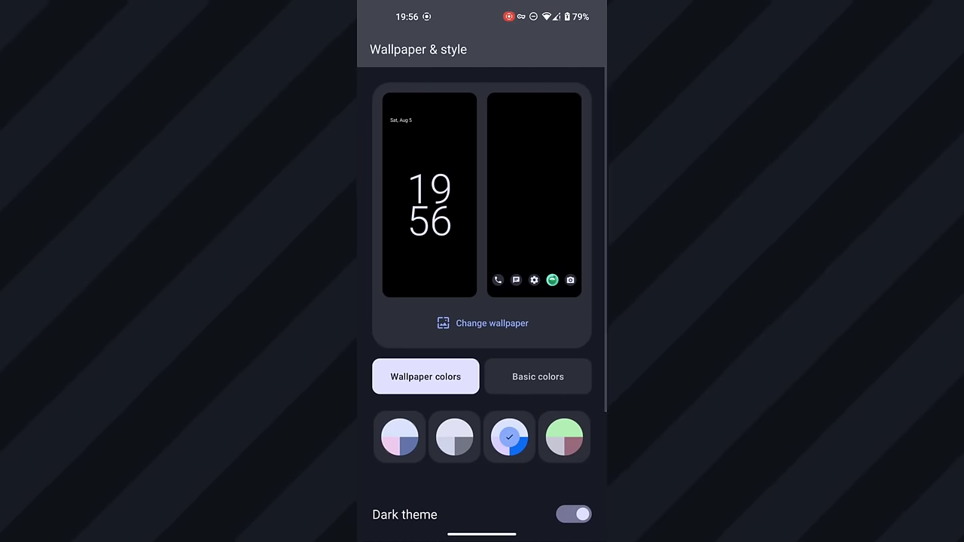
drag(482, 3, 483, 302)
drag(482, 226, 482, 286)
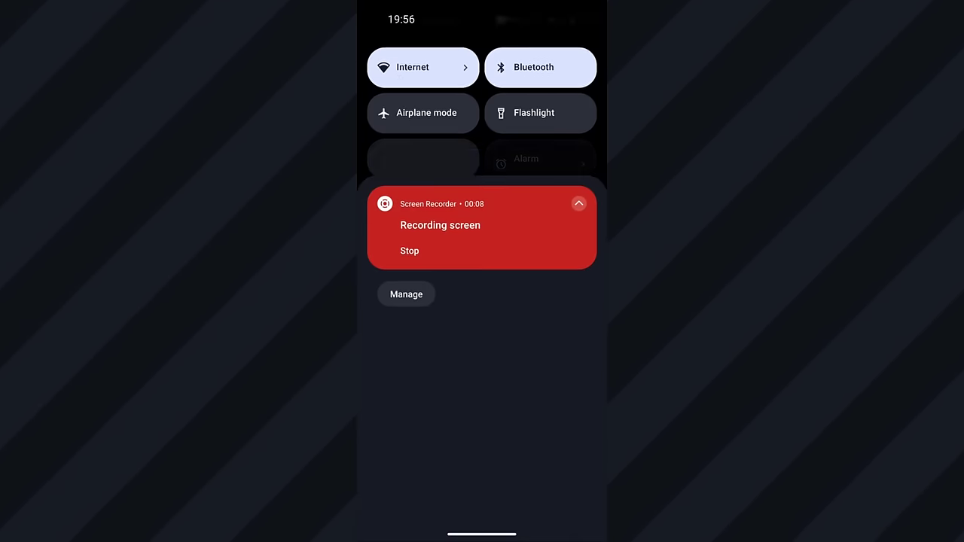
Step: Apply the gray wallpaper color set and preview it in the notification shade and the expanded Quick Settings
click(455, 437)
drag(482, 4, 482, 301)
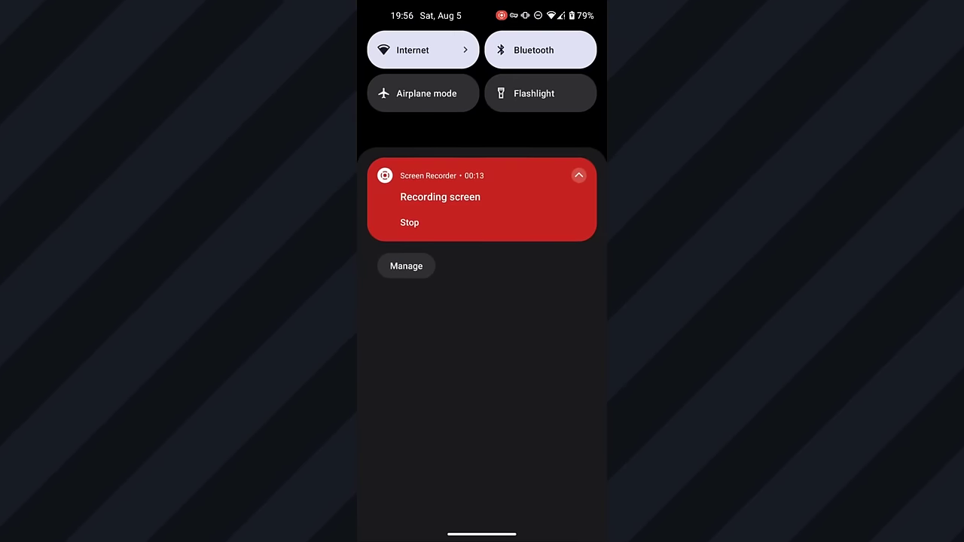
drag(482, 249, 482, 467)
drag(572, 226, 391, 226)
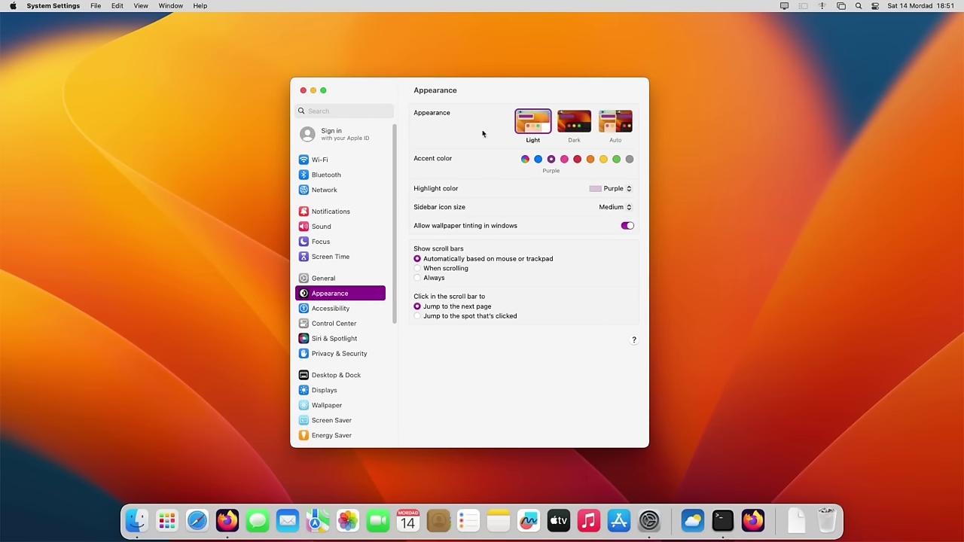
Step: Return to System Settings on the Mac, look through its View options and the Apple system options, and dismiss them
click(140, 5)
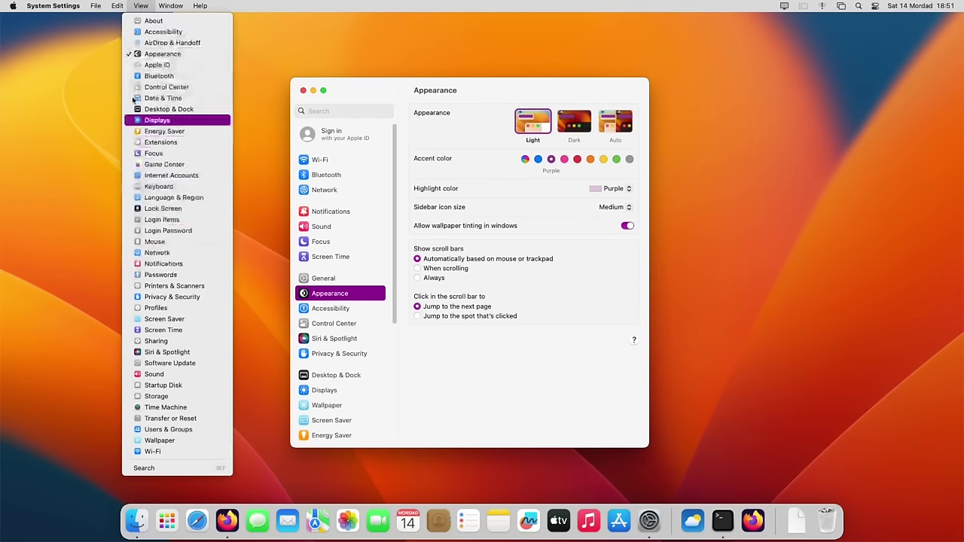
mouse_move(53, 5)
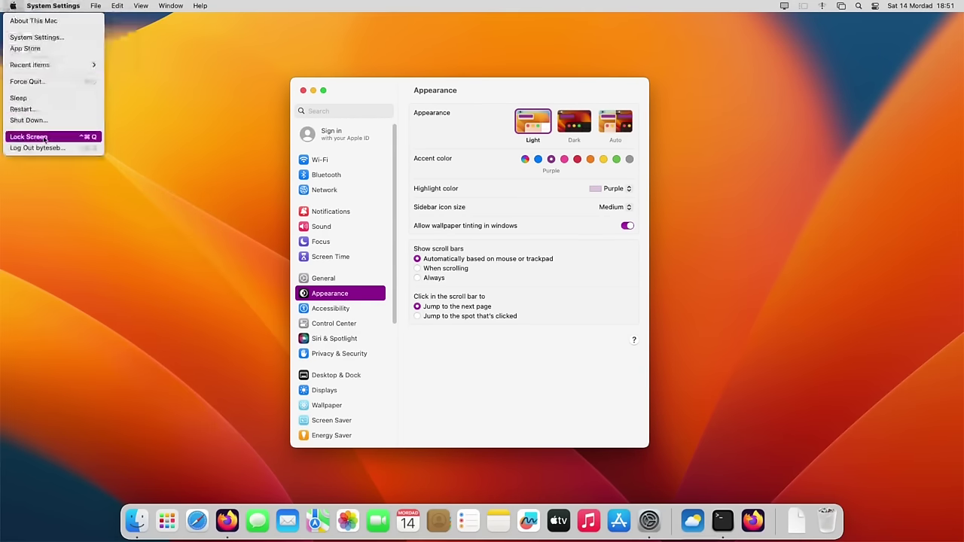
mouse_move(207, 7)
click(724, 45)
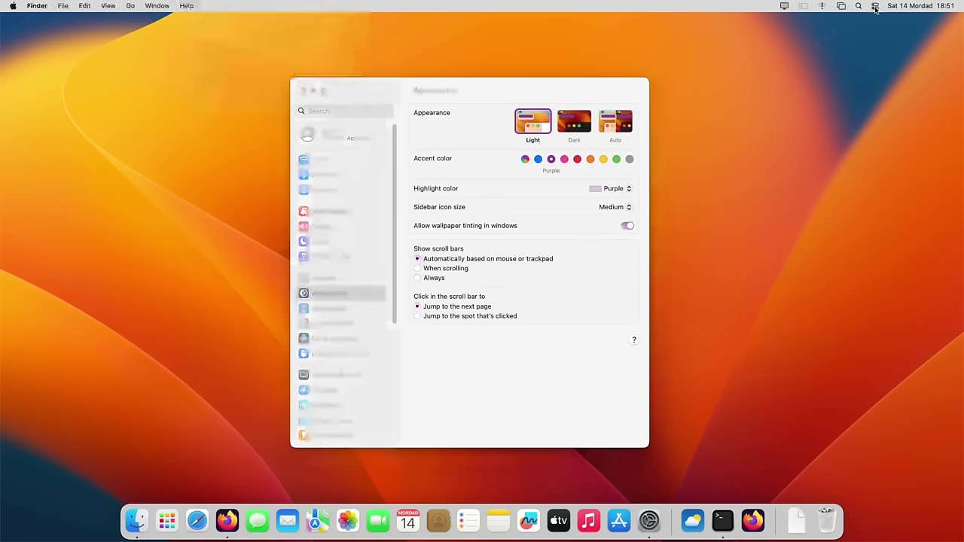
Step: Open the Display options in Control Center and turn Dark Mode on and back off
click(875, 5)
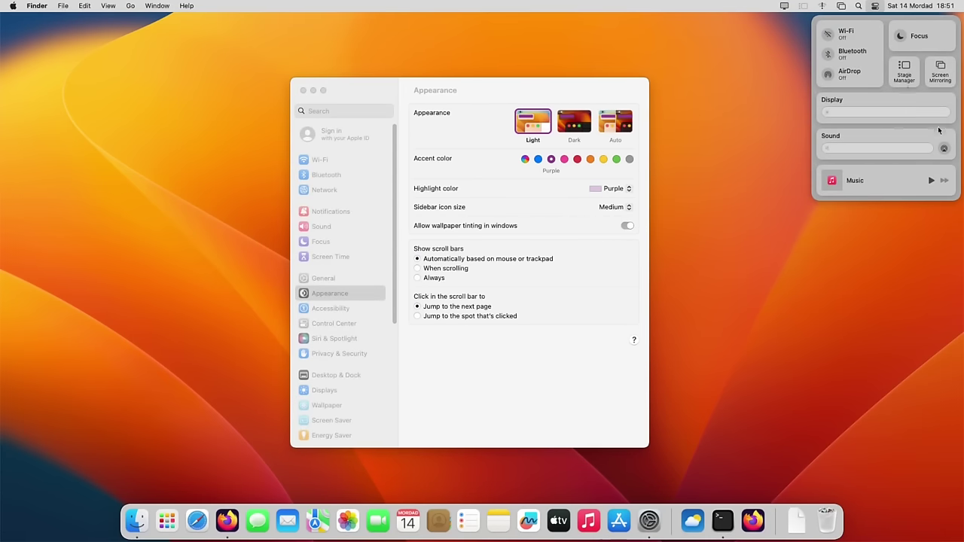
click(949, 101)
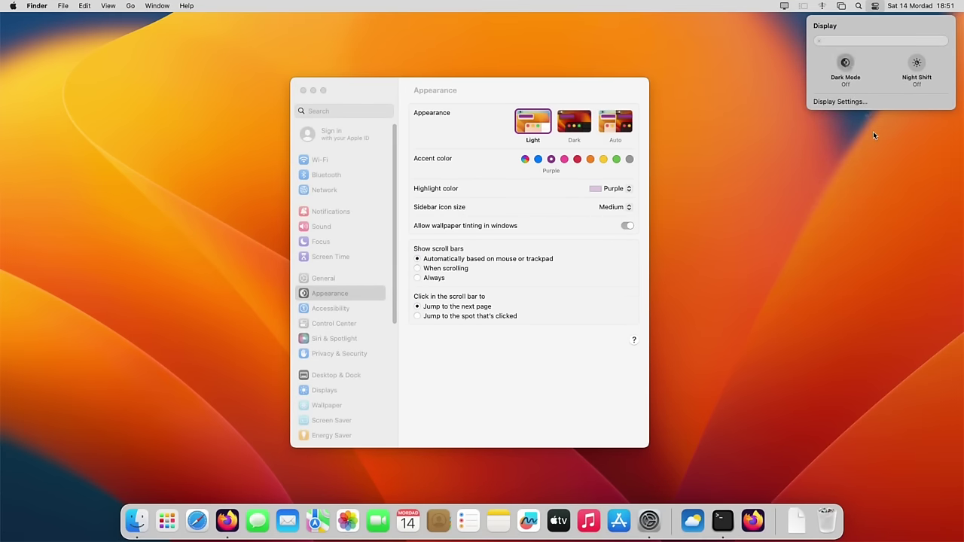
click(849, 64)
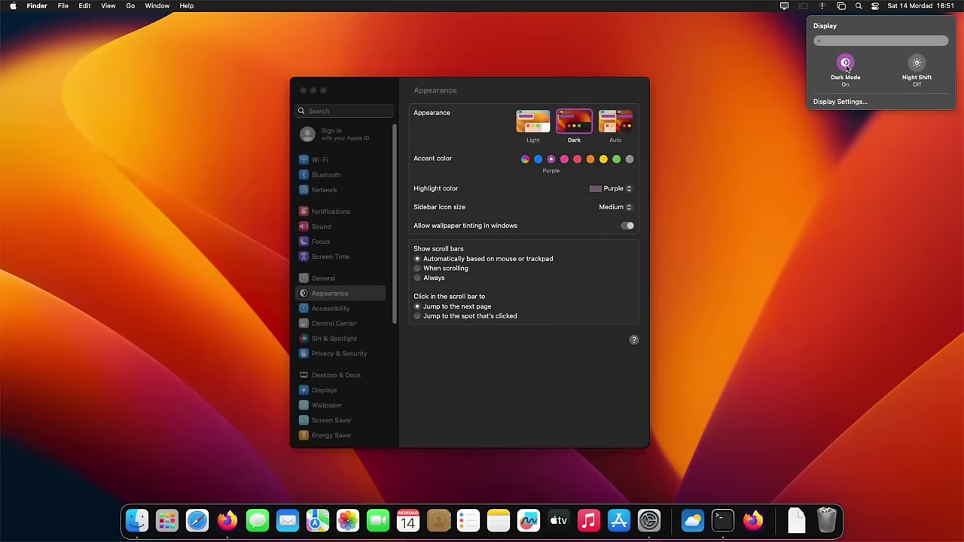
click(845, 64)
Step: Turn Night Shift on and back off, dismiss Control Center, and open Spotlight
click(917, 64)
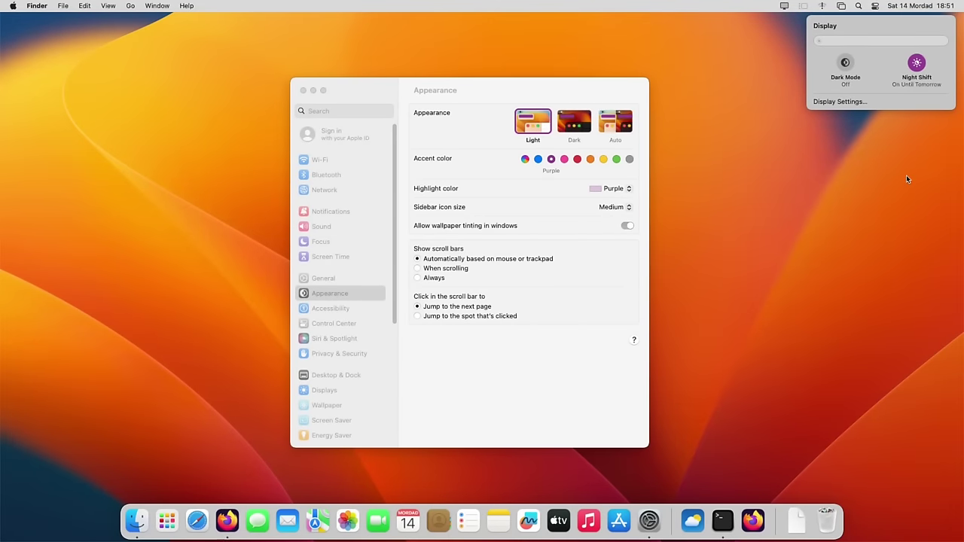
click(916, 66)
click(875, 6)
click(874, 6)
click(859, 5)
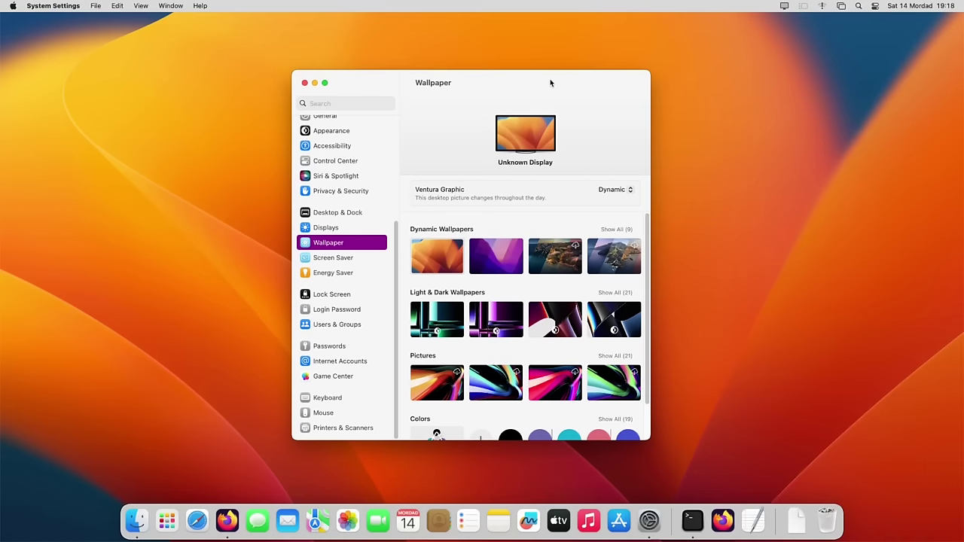
Step: Check the Ventura Graphic wallpaper's display modes and expand the full Dynamic, Light & Dark, Pictures and Colors collections
click(614, 189)
click(614, 189)
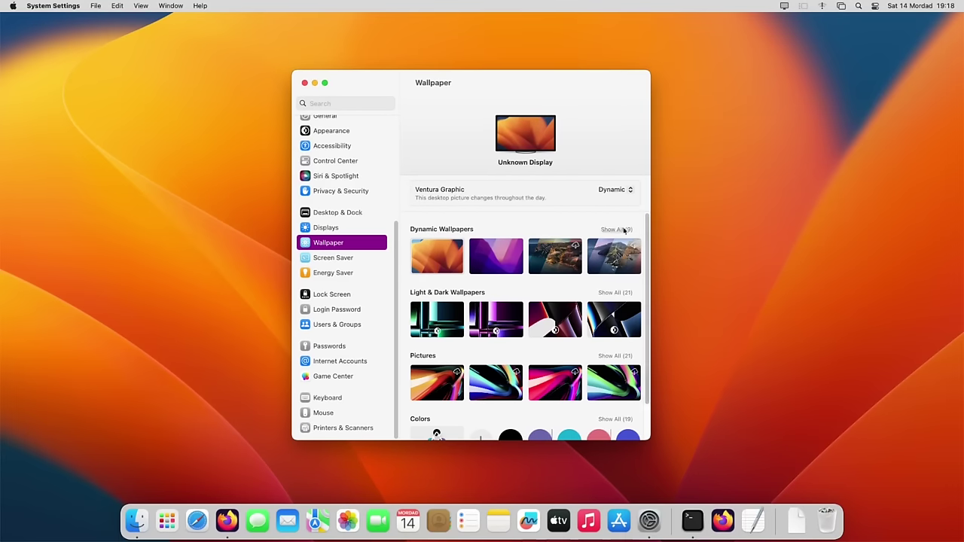
click(616, 230)
click(616, 355)
scroll(566, 321, down, 5)
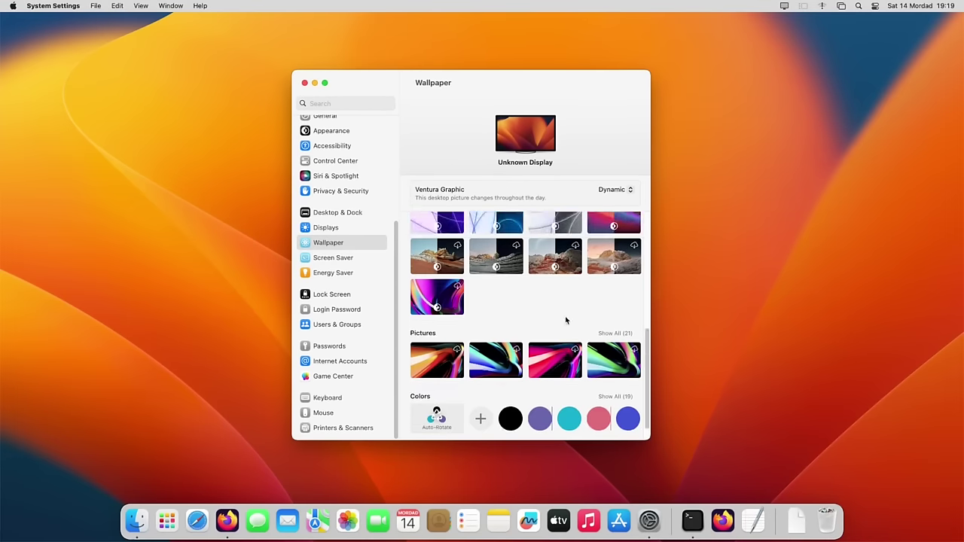
click(615, 307)
scroll(628, 376, down, 6)
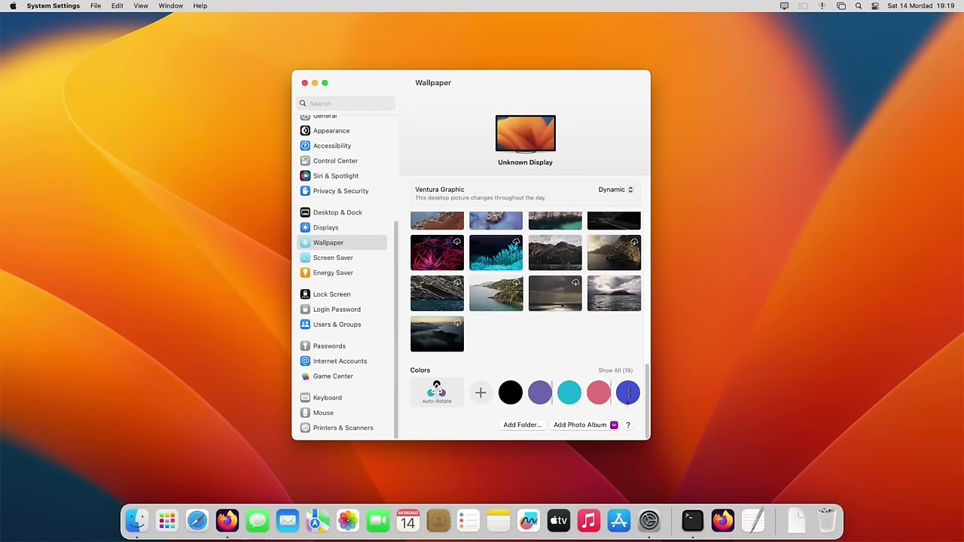
click(616, 370)
Step: Set the desktop picture to the Monterey Graphic dynamic wallpaper
scroll(602, 364, up, 5)
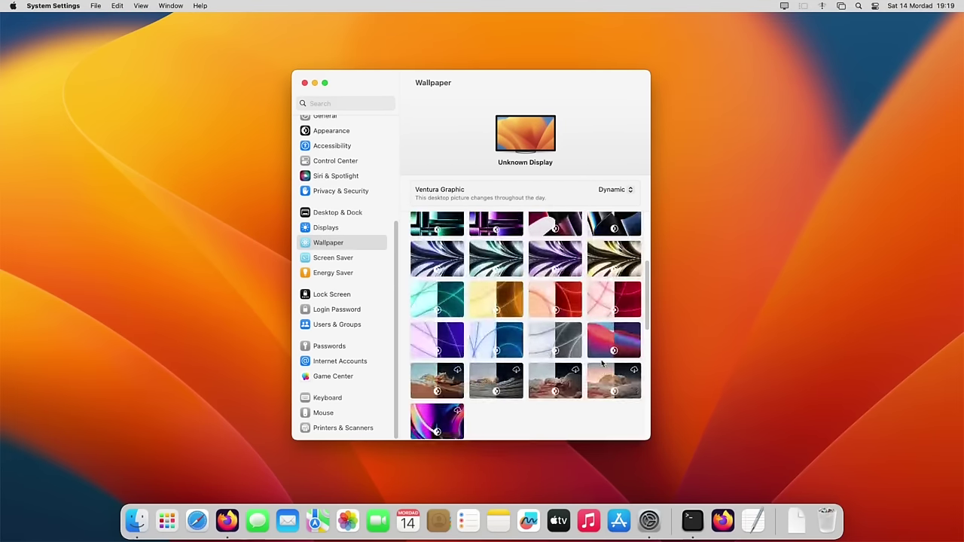
scroll(602, 364, up, 5)
click(489, 258)
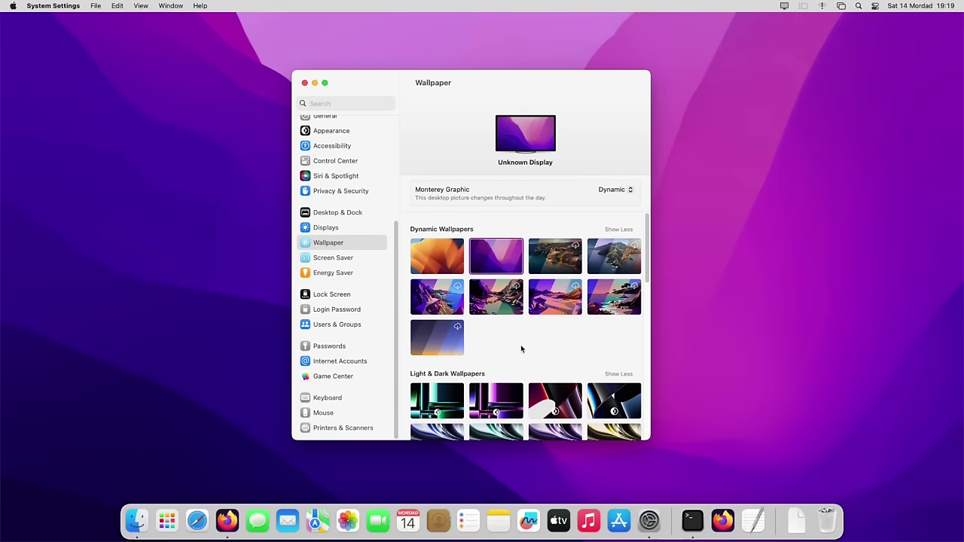
Step: Select the Big Sur dynamic wallpaper and start downloading it
drag(565, 92, 553, 88)
click(543, 252)
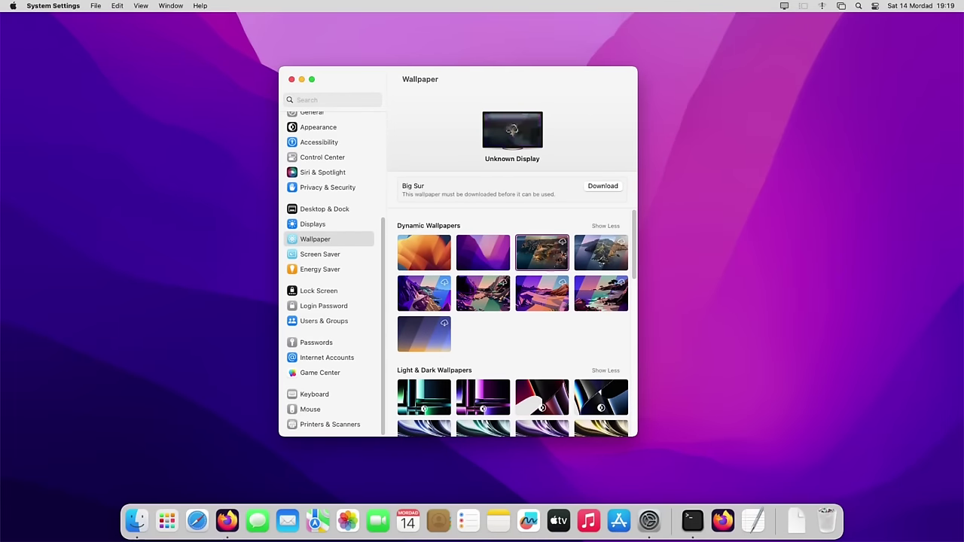
click(612, 187)
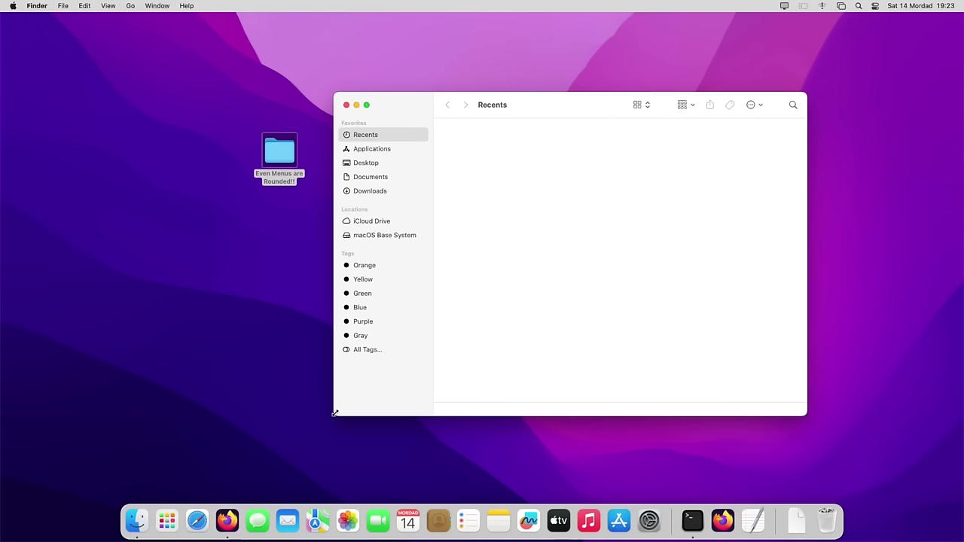
Step: Look through the Apple, Window and Finder menus, including the Services submenu, and dismiss them
click(37, 6)
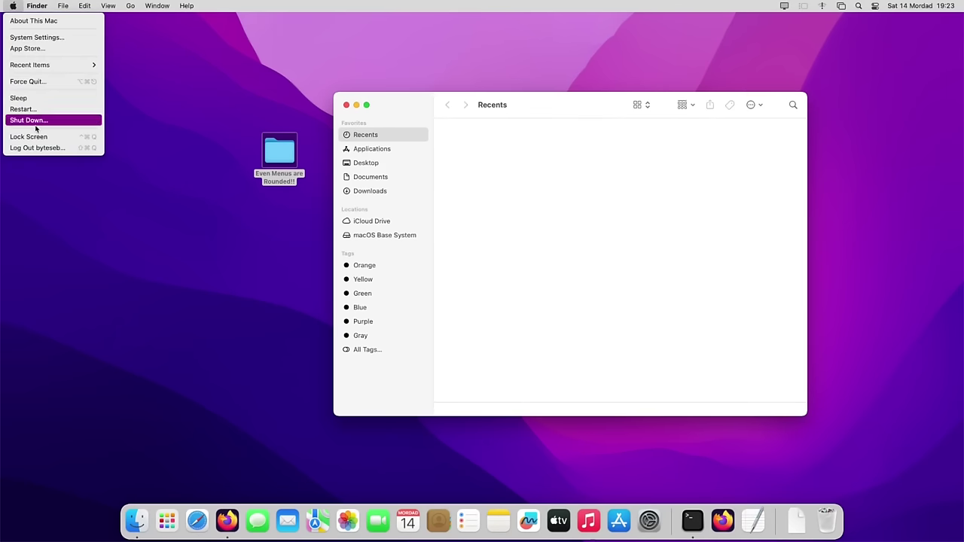
mouse_move(157, 6)
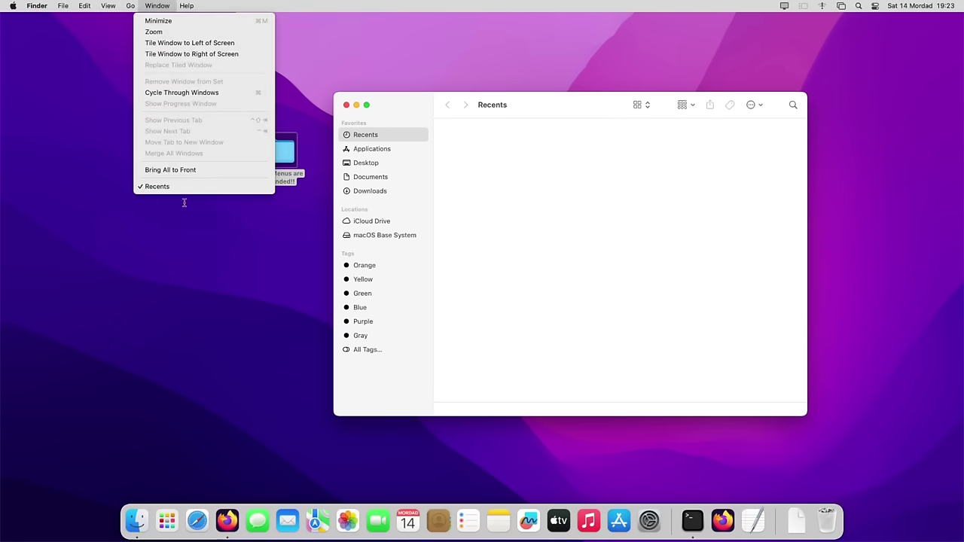
click(538, 221)
click(60, 6)
mouse_move(36, 6)
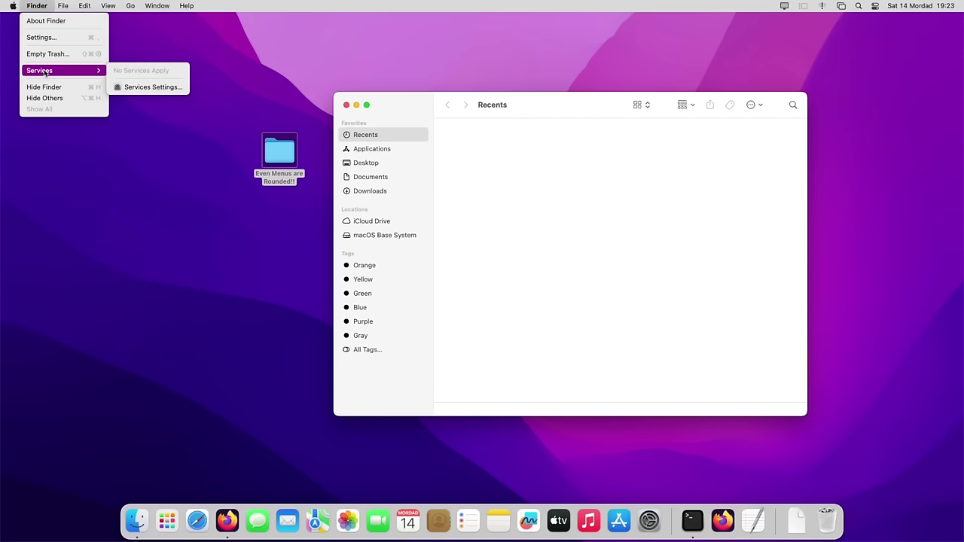
key(Return)
drag(365, 91, 604, 119)
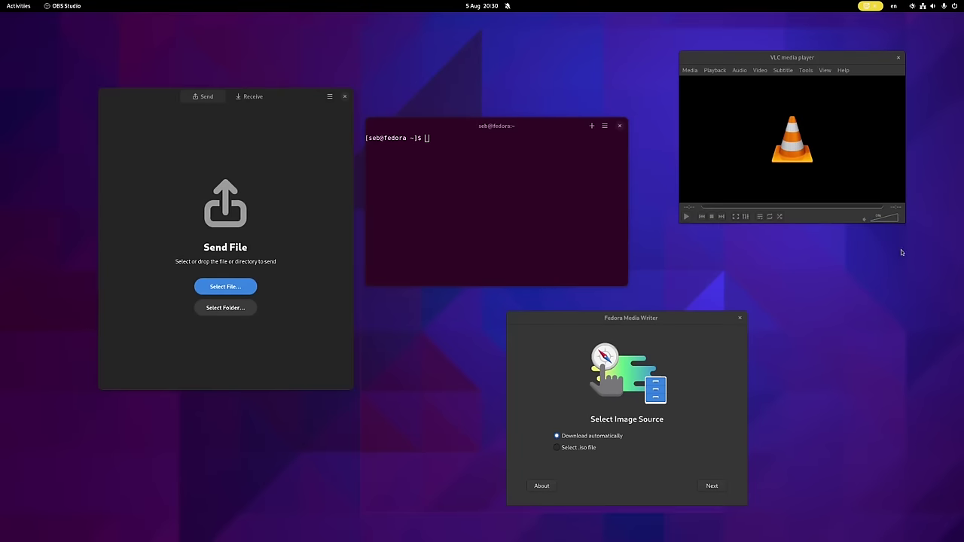
Step: On the Fedora desktop, bring the Black Box terminal window into focus and enlarge it slightly
click(495, 158)
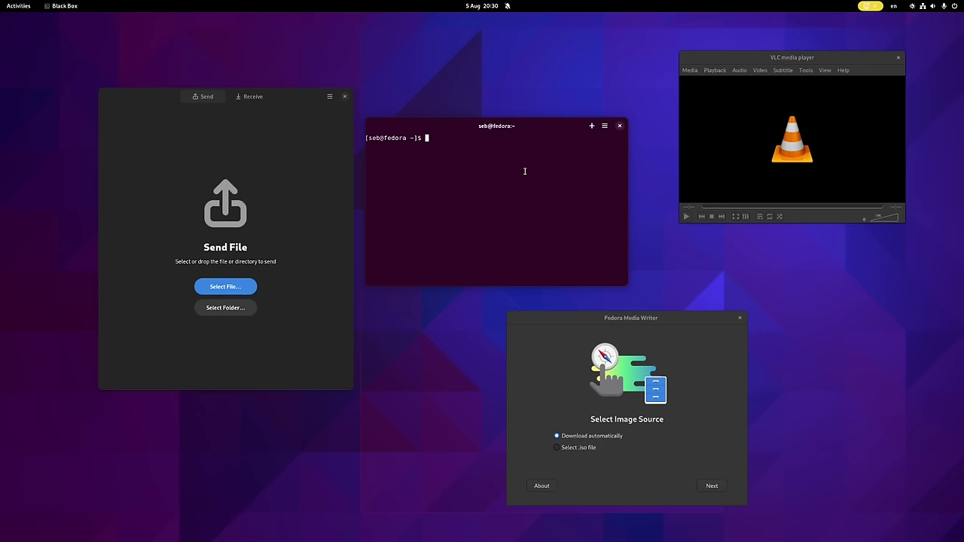
drag(625, 288, 655, 290)
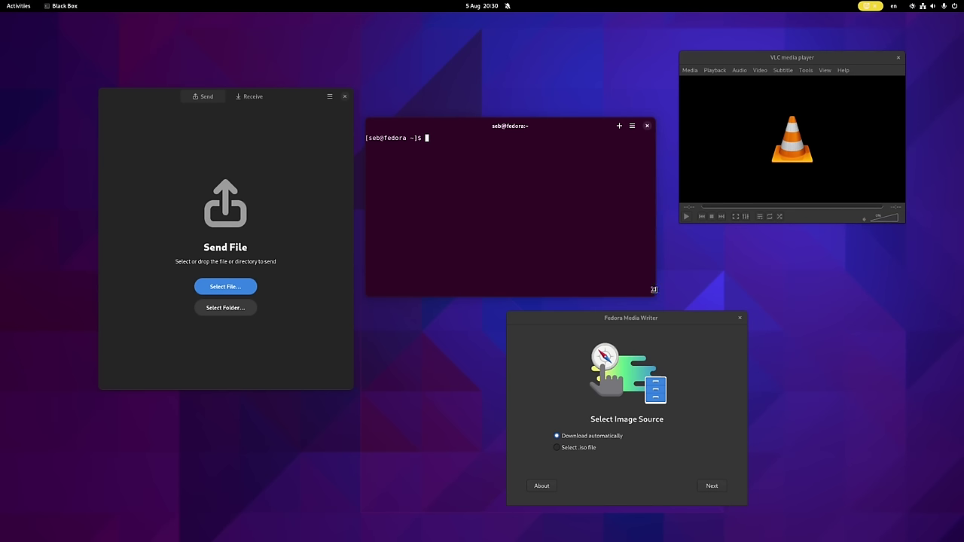
click(354, 92)
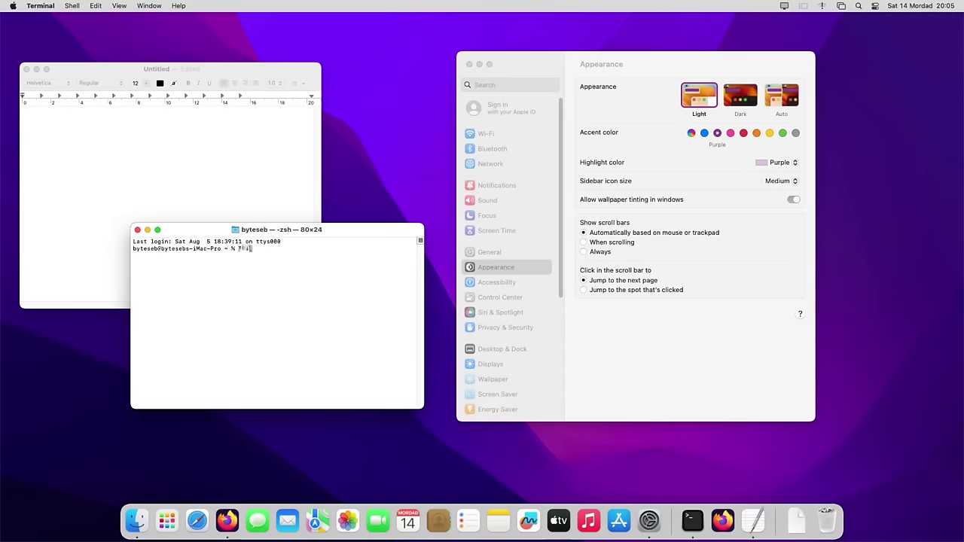
Step: Enter "Thin titlebar!!" at the macOS Terminal prompt, shift its window slightly, and start a "Medium" label in the untitled TextEdit document
text(!!)
mouse_move(223, 224)
mouse_down()
mouse_move(237, 213)
mouse_move(207, 216)
mouse_up()
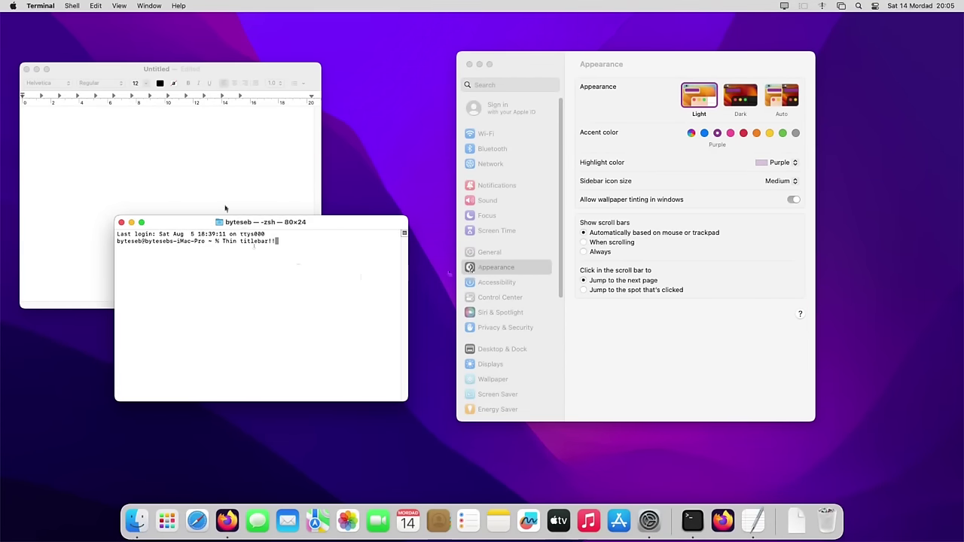
click(179, 147)
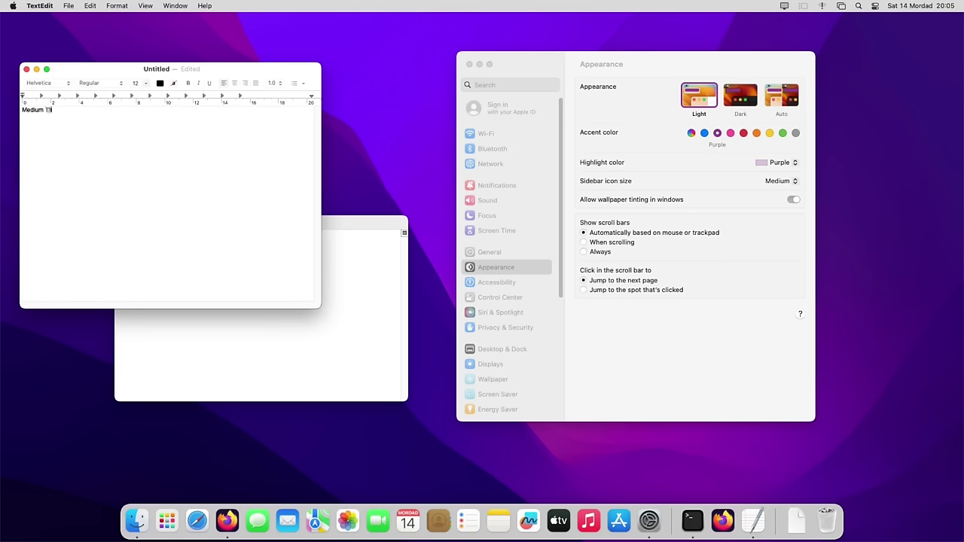
Step: Reposition the overlapping Terminal and TextEdit windows so their title bars can be compared with System Settings
click(353, 219)
drag(354, 219, 570, 68)
click(271, 71)
drag(271, 70, 258, 84)
drag(381, 69, 363, 75)
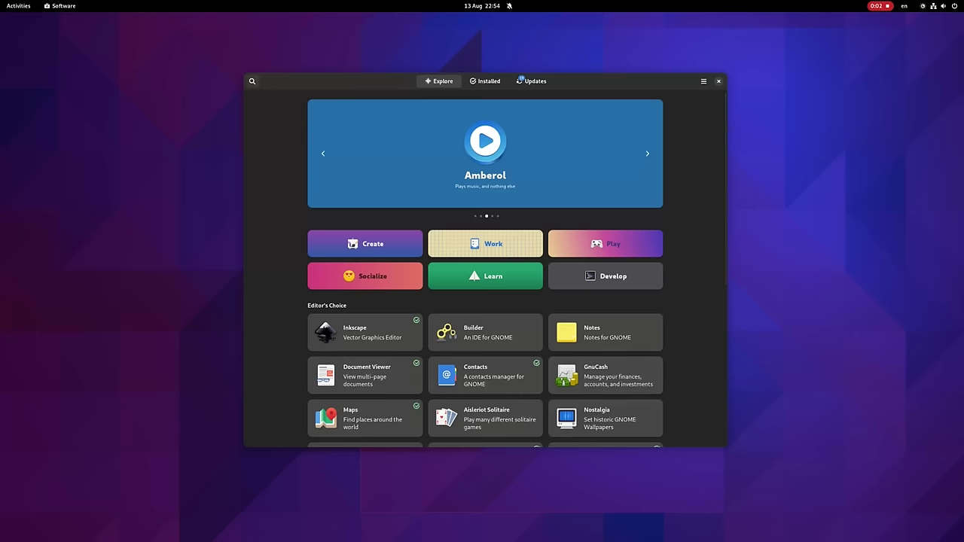
Step: In GNOME Software, view the installed apps and available updates, and open and dismiss Software Repositories
click(486, 80)
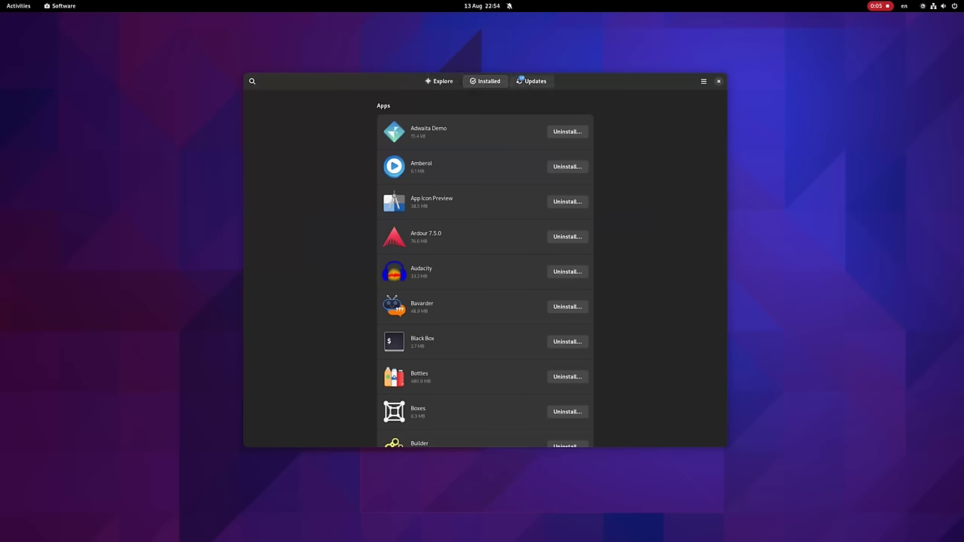
click(531, 81)
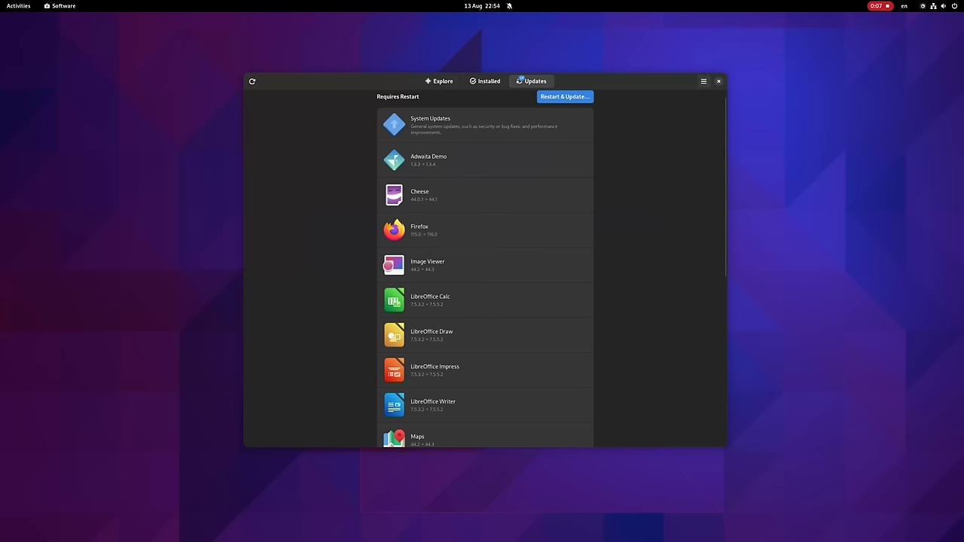
click(703, 81)
click(703, 99)
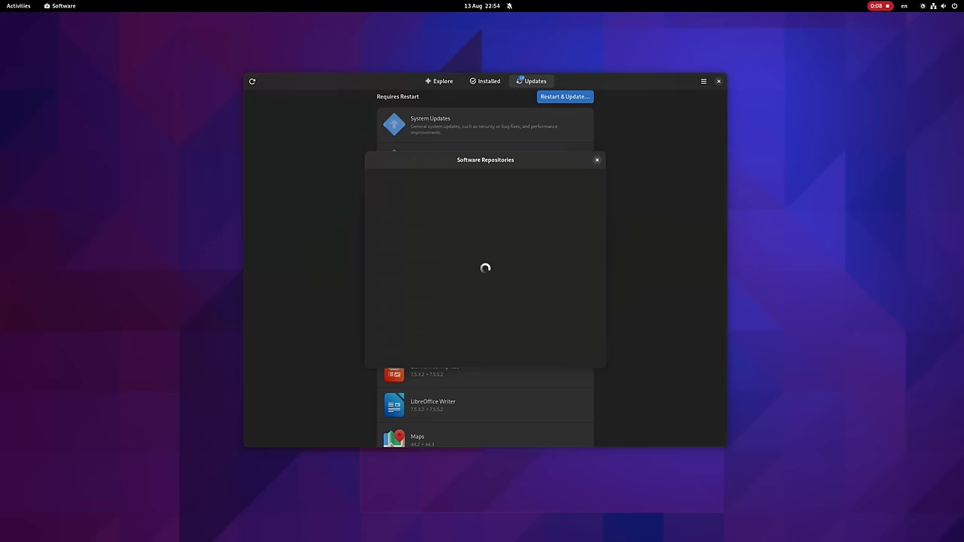
key(Escape)
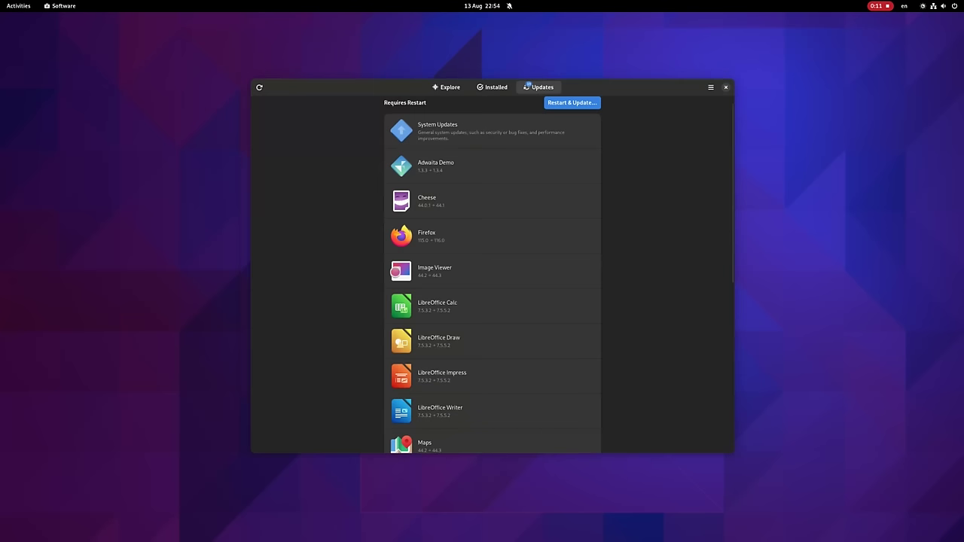
Step: Check the update preferences, close them, and go back through the installed apps to the Explore page
click(710, 86)
click(711, 117)
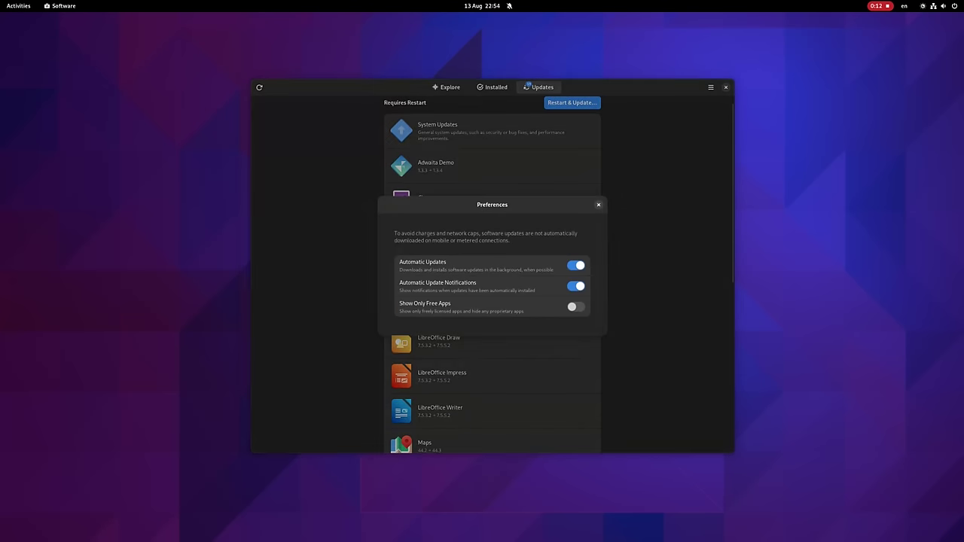
key(Escape)
click(492, 87)
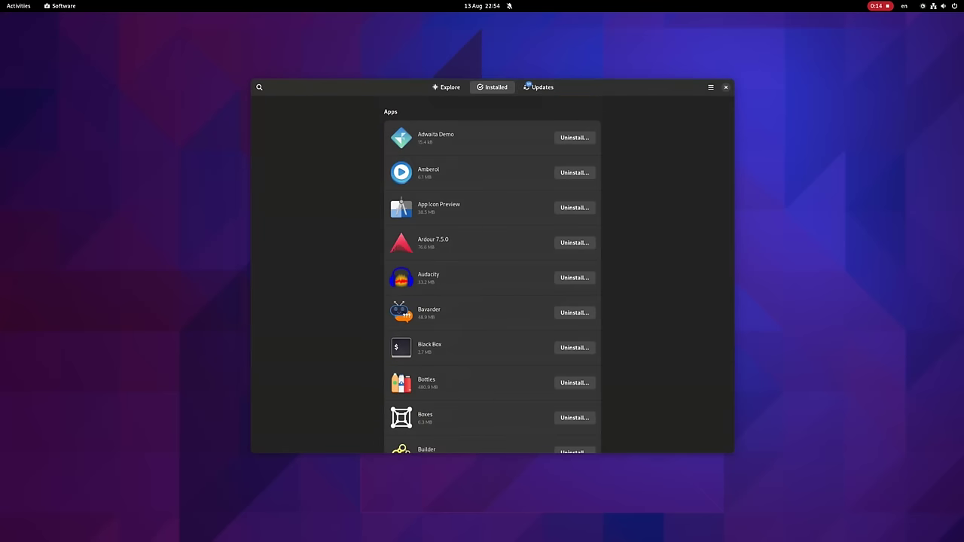
click(446, 87)
Step: Search the software catalog for "steam", clear the search, and open the Work category before going back
key(ctrl+f)
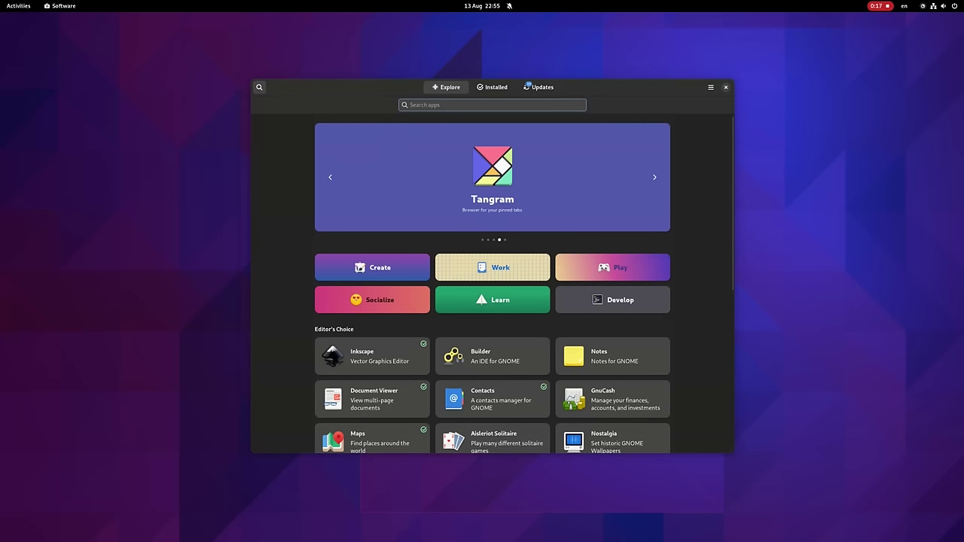
text(steam)
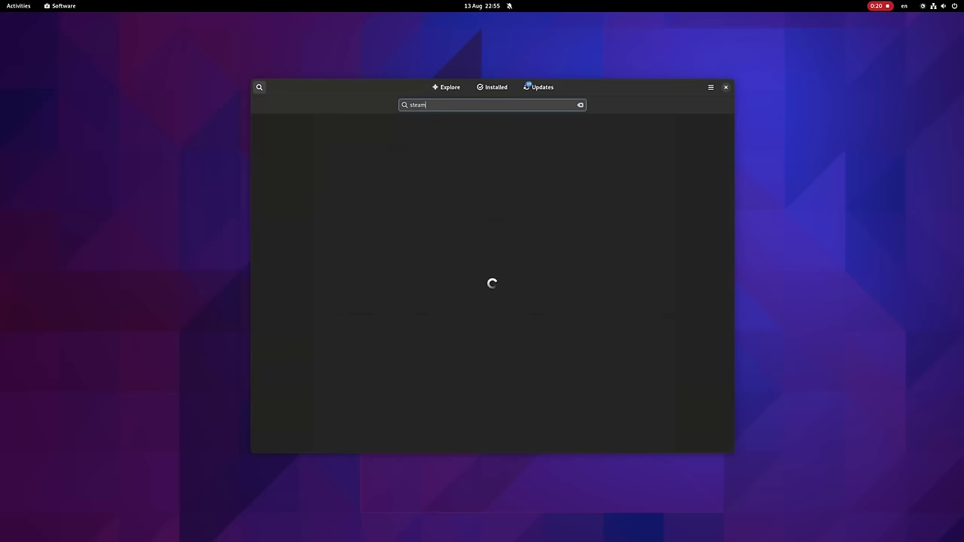
key(Escape)
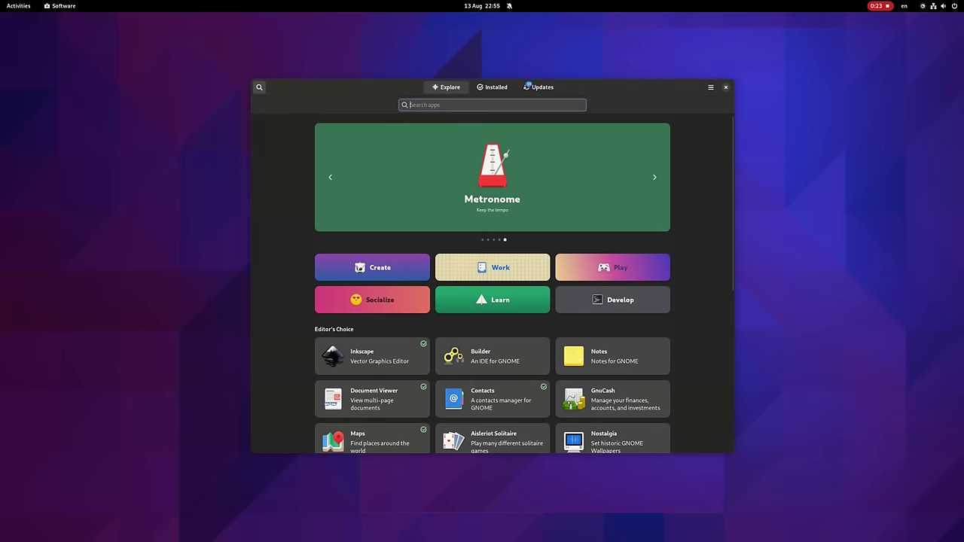
key(ctrl+f)
click(493, 267)
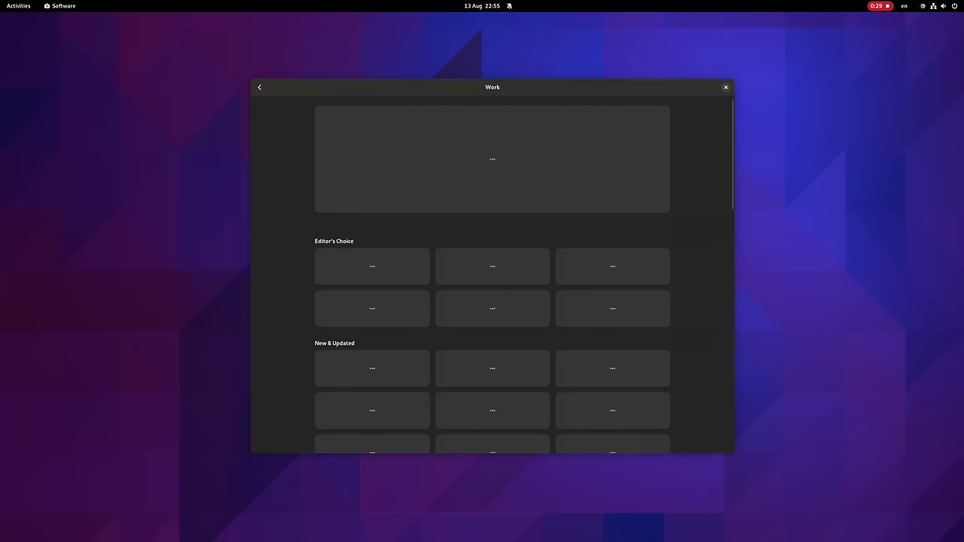
key(alt+Left)
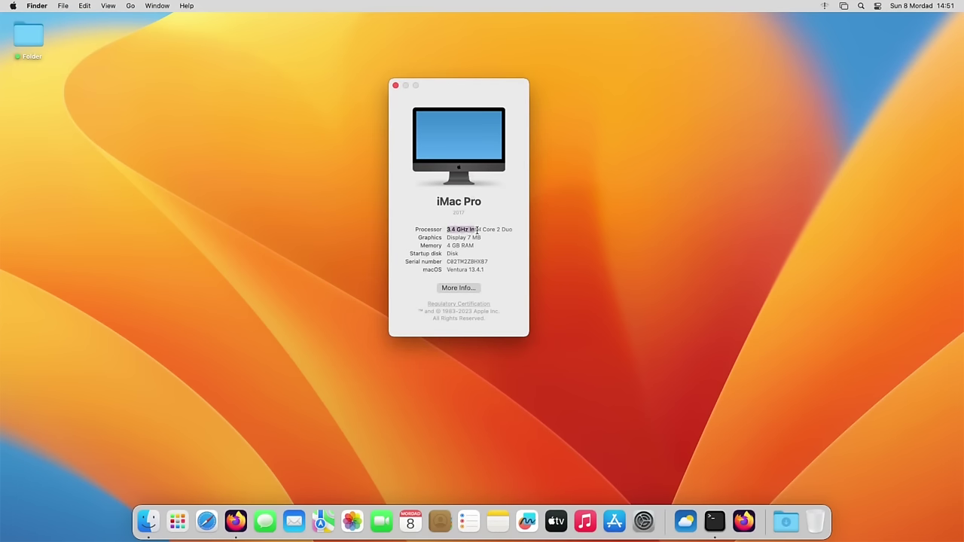
Step: Open the detailed About page in System Settings from the macOS About This Mac window
click(459, 289)
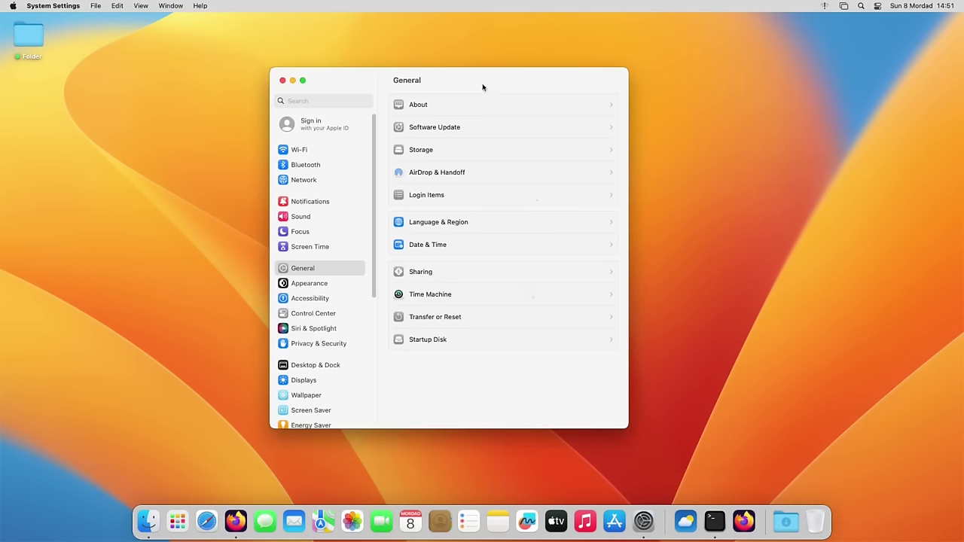
key(super+q)
click(465, 289)
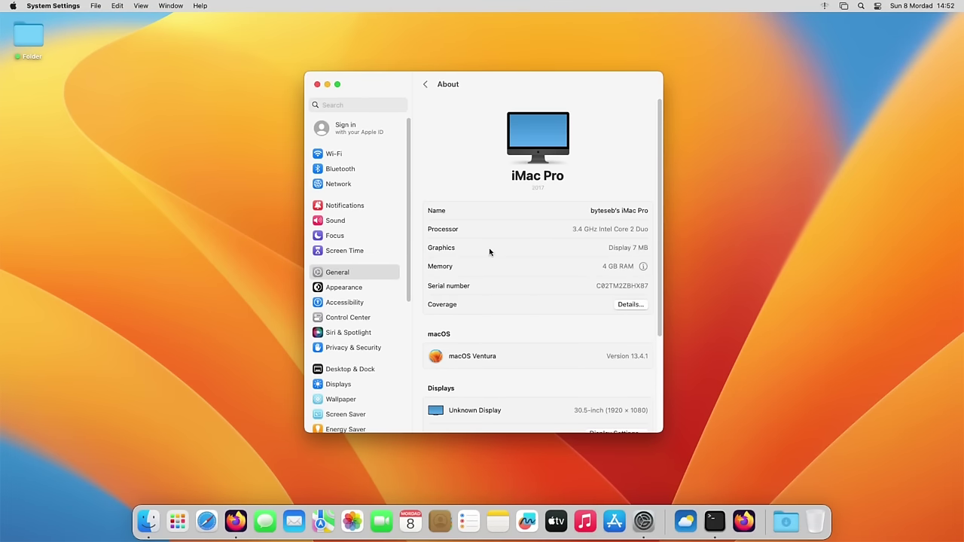
Step: View and close the memory slot details, and examine the macOS, display and storage information
click(643, 266)
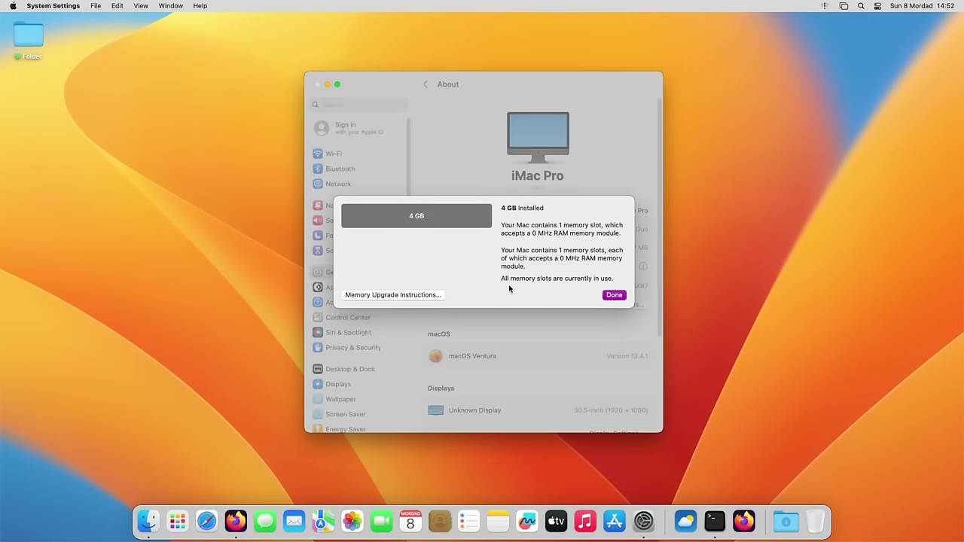
click(615, 295)
scroll(527, 312, down, 3)
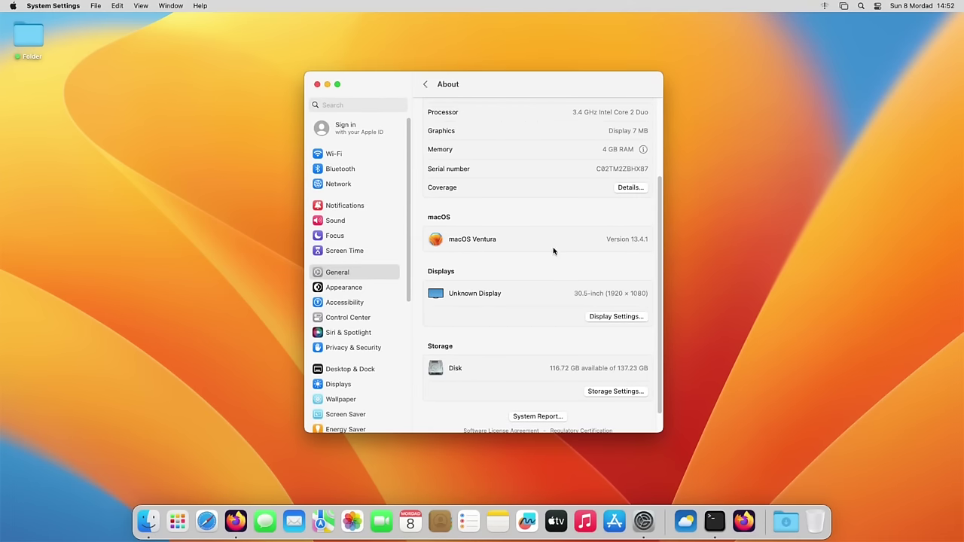
scroll(575, 274, down, 1)
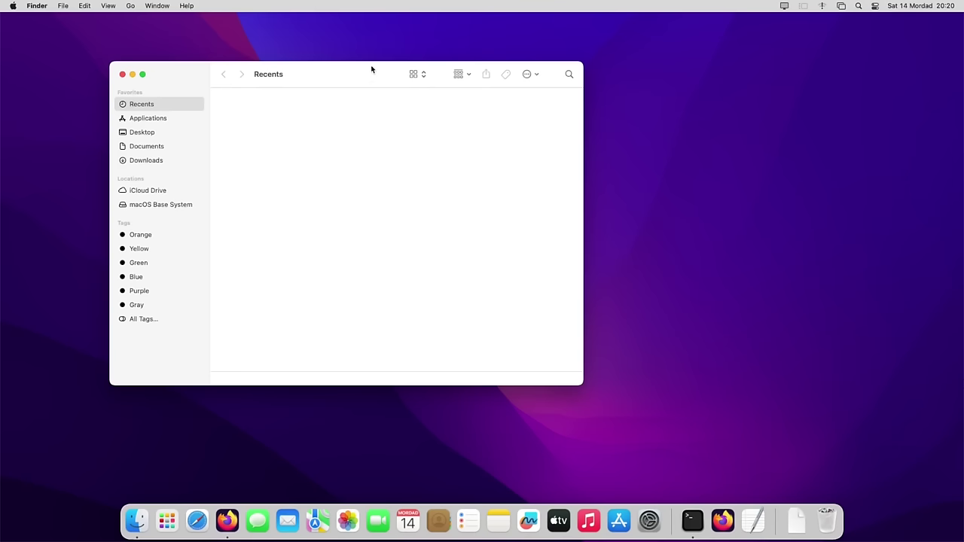
Step: Move the Finder window toward the middle of the desktop and try tiling it to the left, leaving Split View again
drag(371, 69, 469, 126)
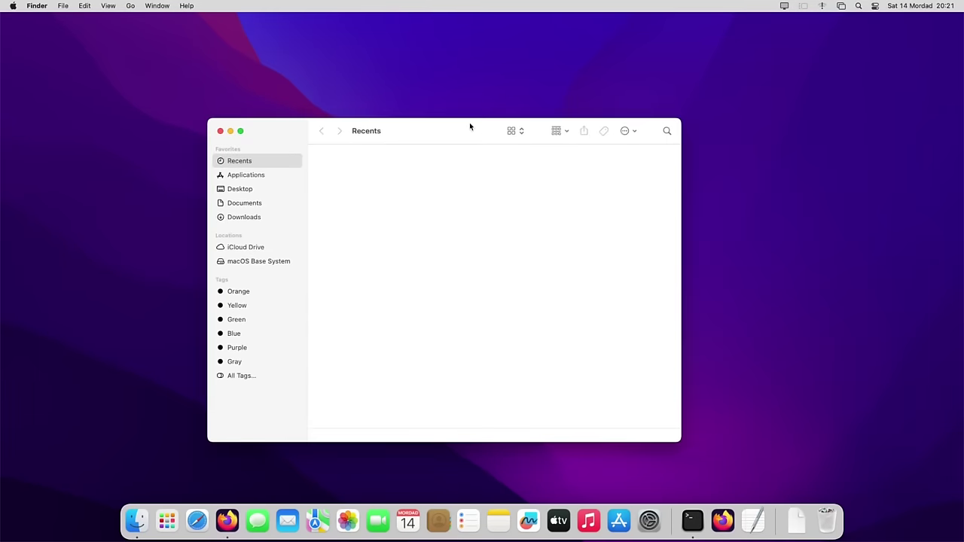
mouse_move(240, 132)
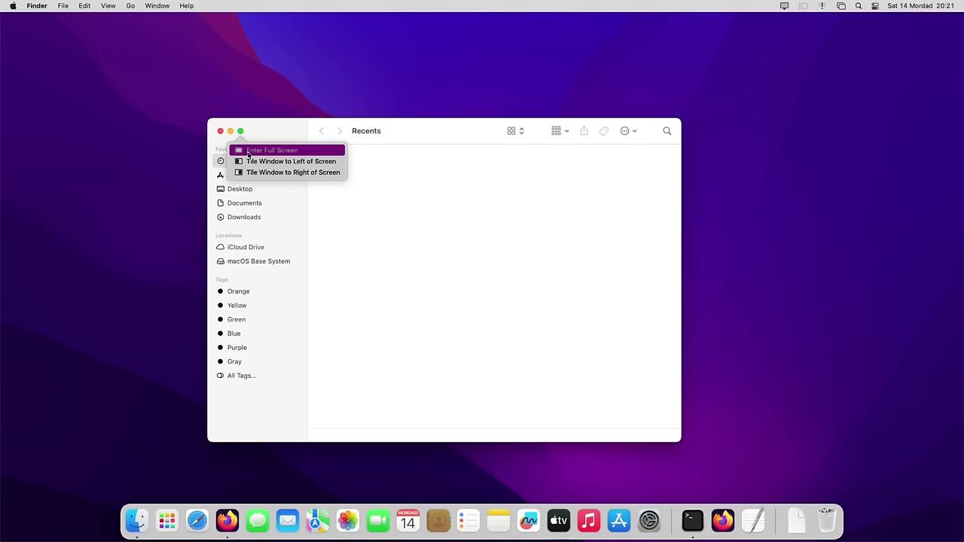
click(267, 167)
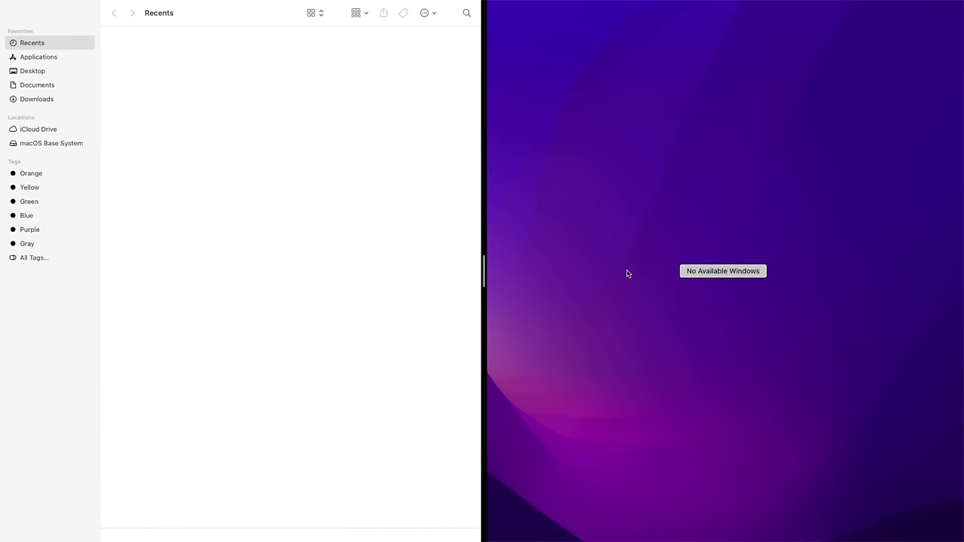
click(627, 273)
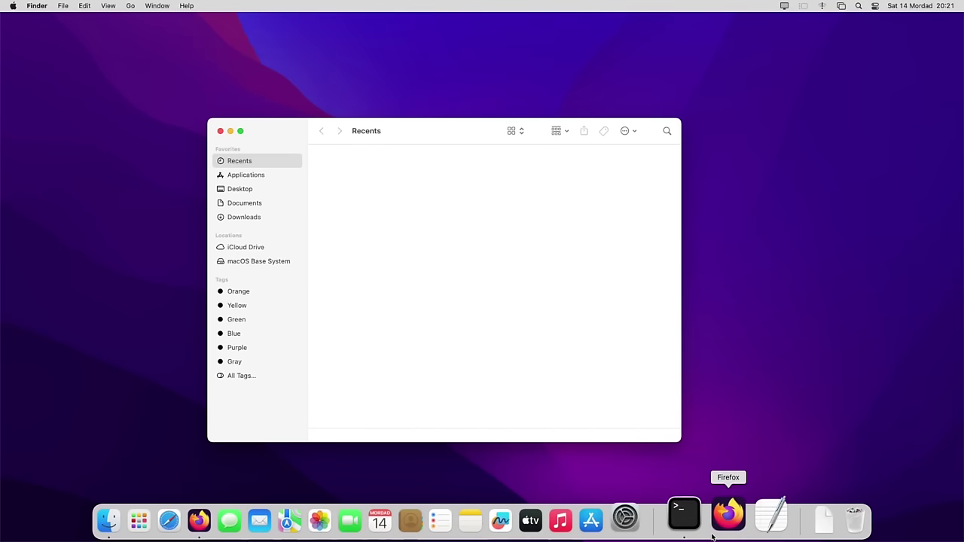
Step: Open a Terminal window, move it beside the Finder window, and enter "You need two windows at least," at its prompt
click(684, 519)
drag(533, 86, 733, 116)
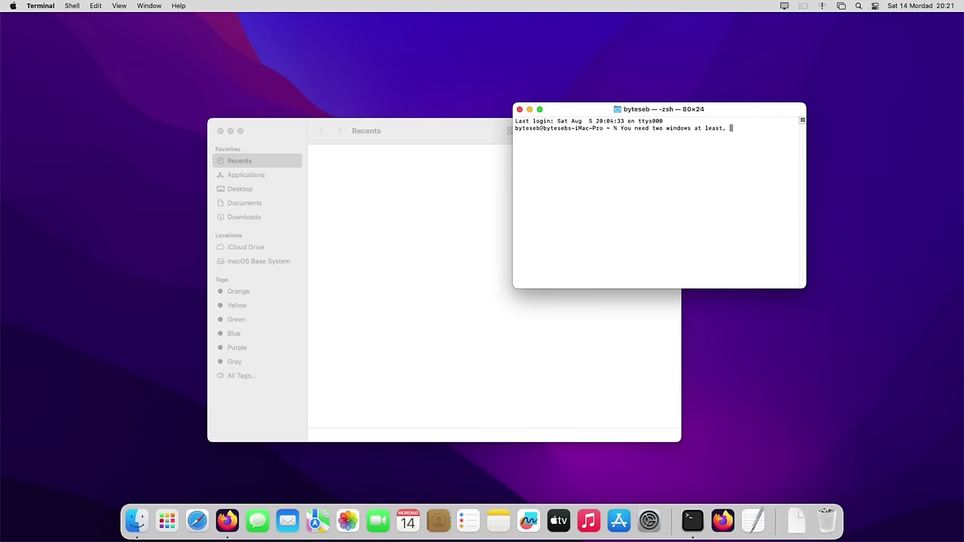
Step: Tile the Finder window to the left half of the screen in Split View with the Terminal window beside it
click(267, 145)
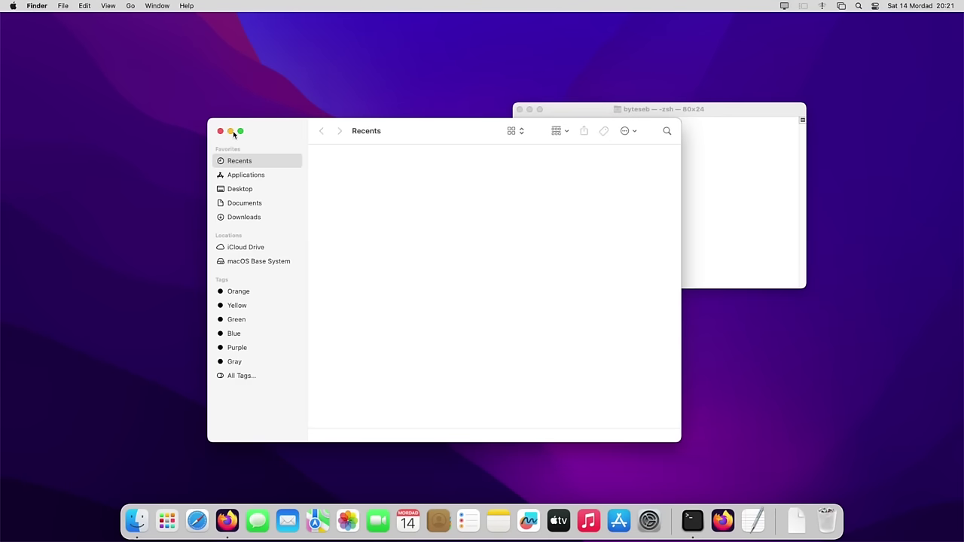
mouse_move(243, 133)
click(252, 162)
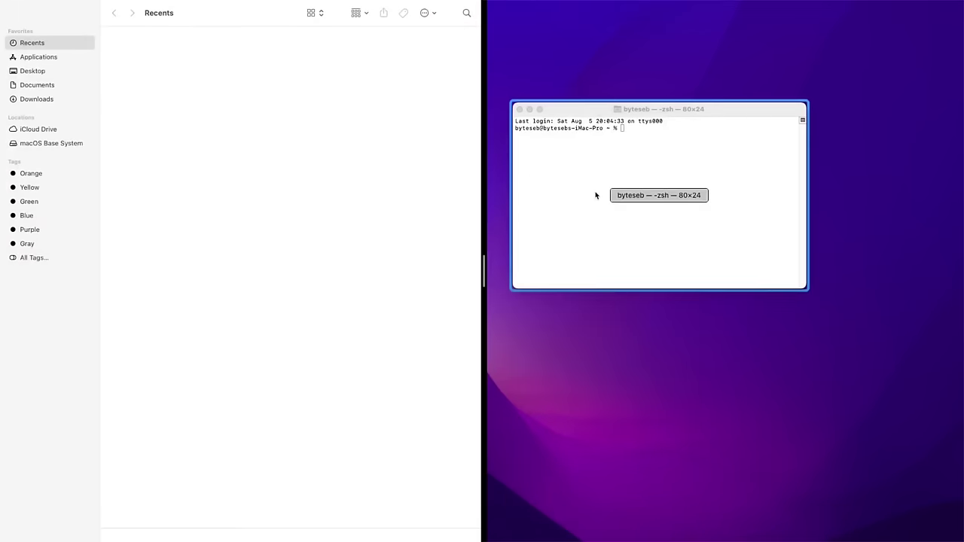
click(605, 196)
mouse_move(618, 4)
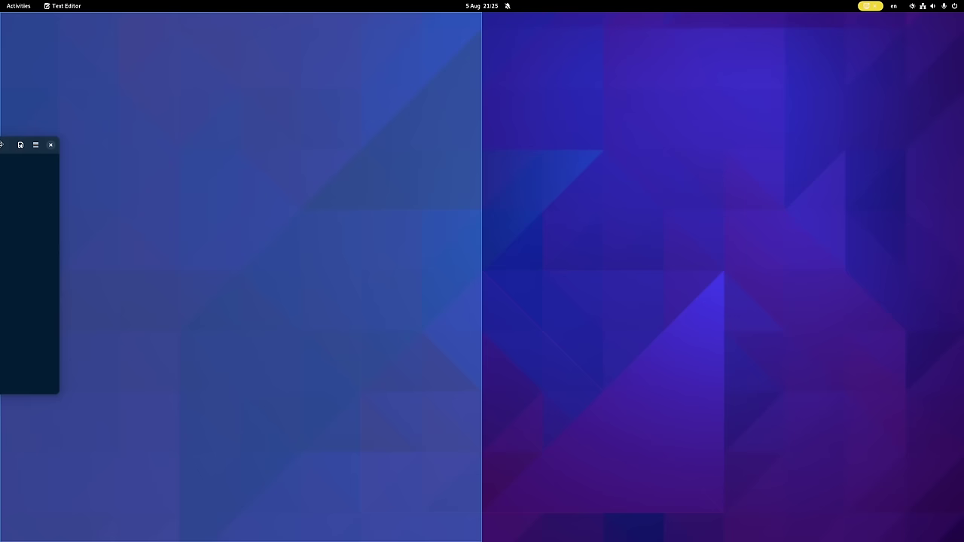
Step: On the GNOME desktop, snap the Text Editor window to the left half, to the right half, and back to the left side
drag(1, 143, 1, 142)
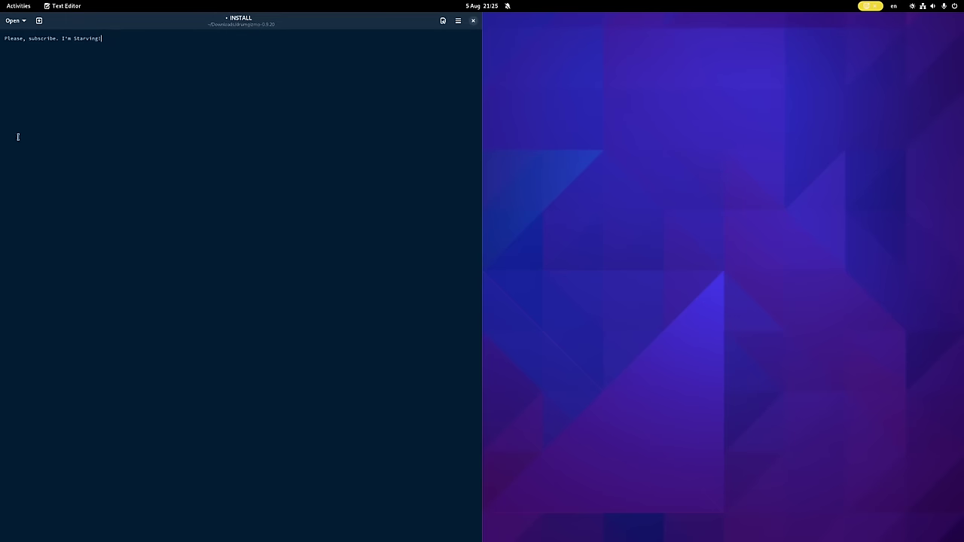
drag(286, 32, 963, 162)
drag(796, 23, 1, 173)
drag(340, 26, 1, 21)
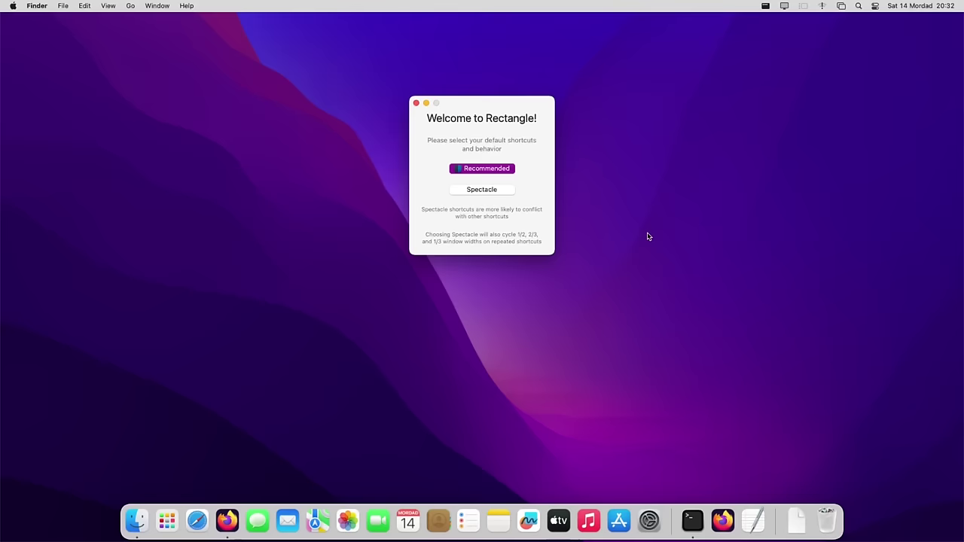
Step: On macOS, set Rectangle to its Recommended shortcuts and behavior, and close the shortcut settings window
key(Return)
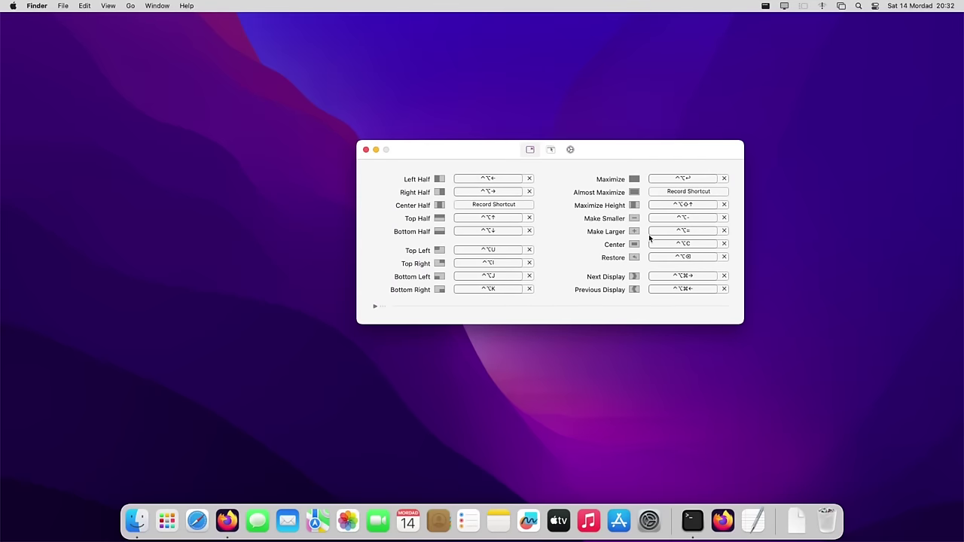
click(366, 150)
Step: Open a Finder window and snap it to the left half, the right half, the top-right quarter and the top-left corner
click(137, 521)
drag(394, 136, 1, 171)
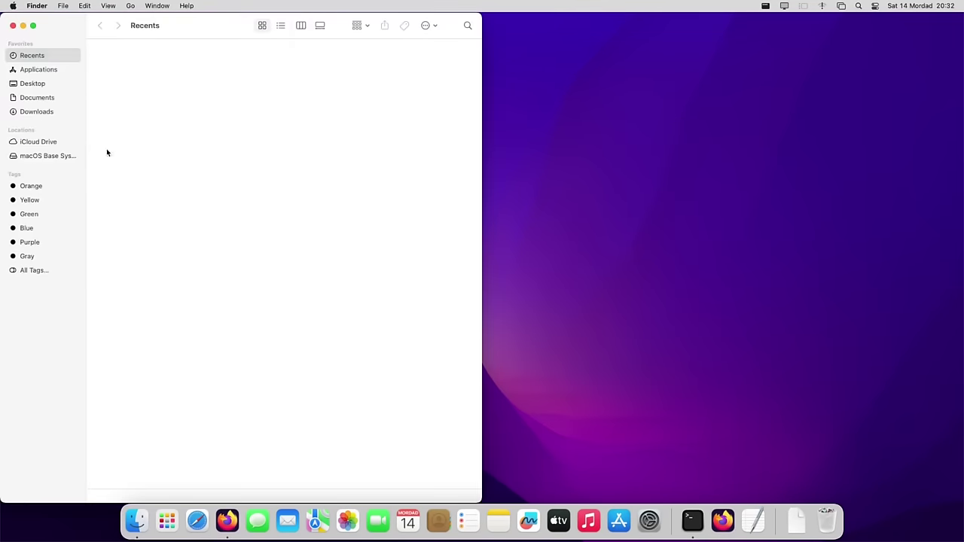
drag(183, 29, 948, 172)
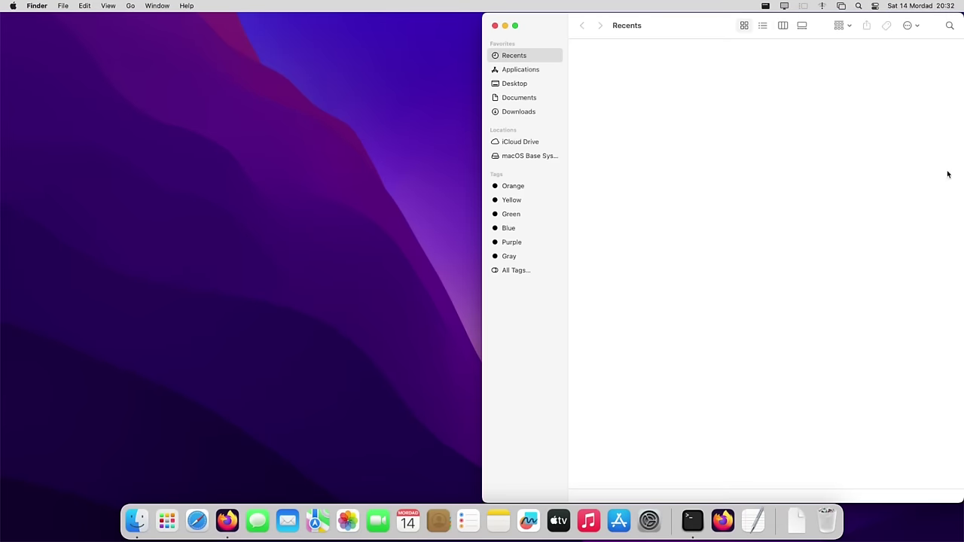
drag(701, 35, 951, 16)
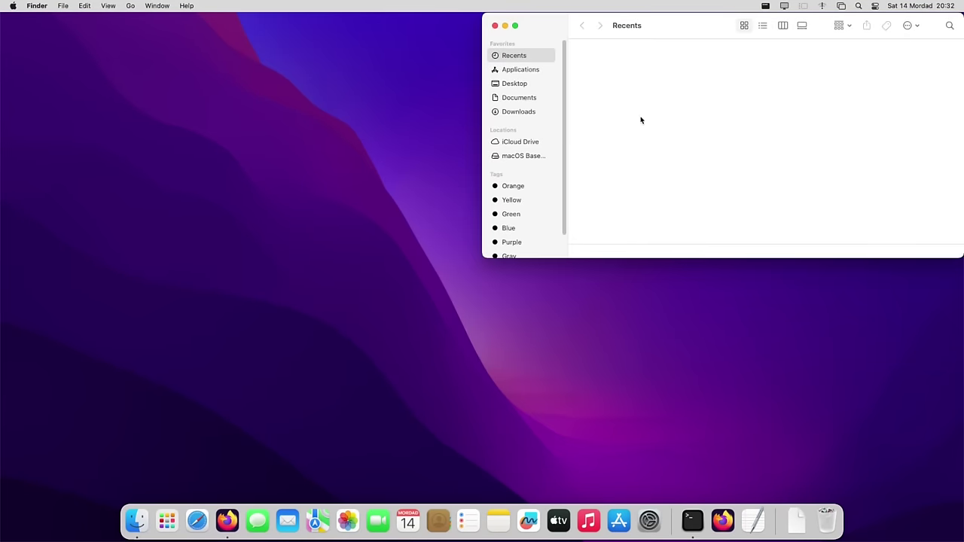
mouse_move(694, 28)
mouse_down()
mouse_move(146, 51)
mouse_move(0, 27)
mouse_move(22, 30)
mouse_move(2, 10)
mouse_up()
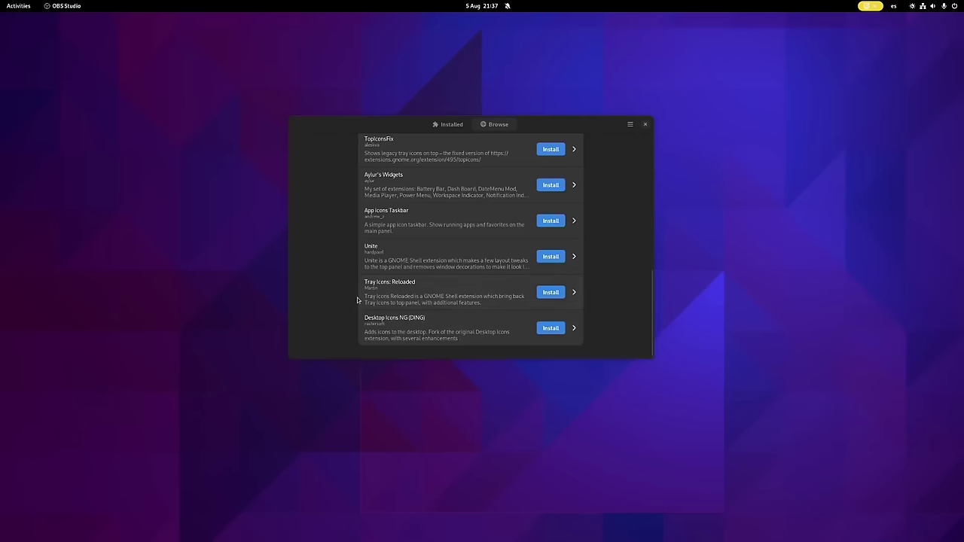
Step: In GNOME's Extension Manager, open the Tray Icons: Reloaded details, enlarge its preview image and return it to normal size
click(456, 297)
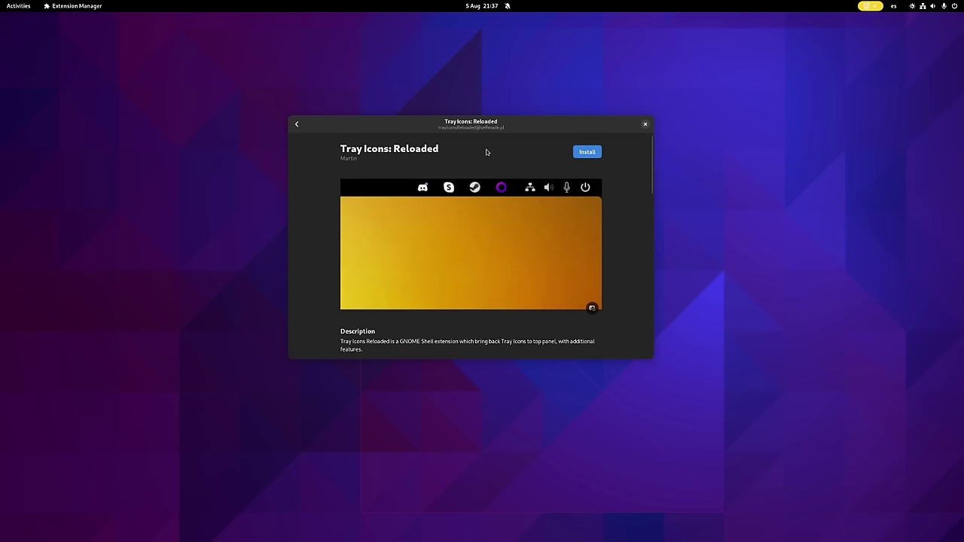
click(593, 308)
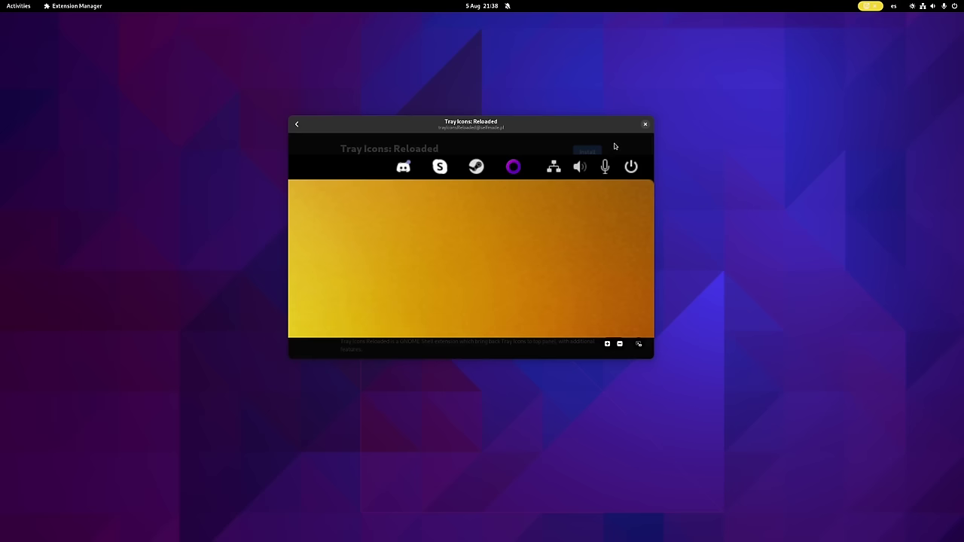
click(639, 344)
Step: Read the Tray Icons: Reloaded description, supported versions and user reviews, and return to the extension list
scroll(449, 268, down, 2)
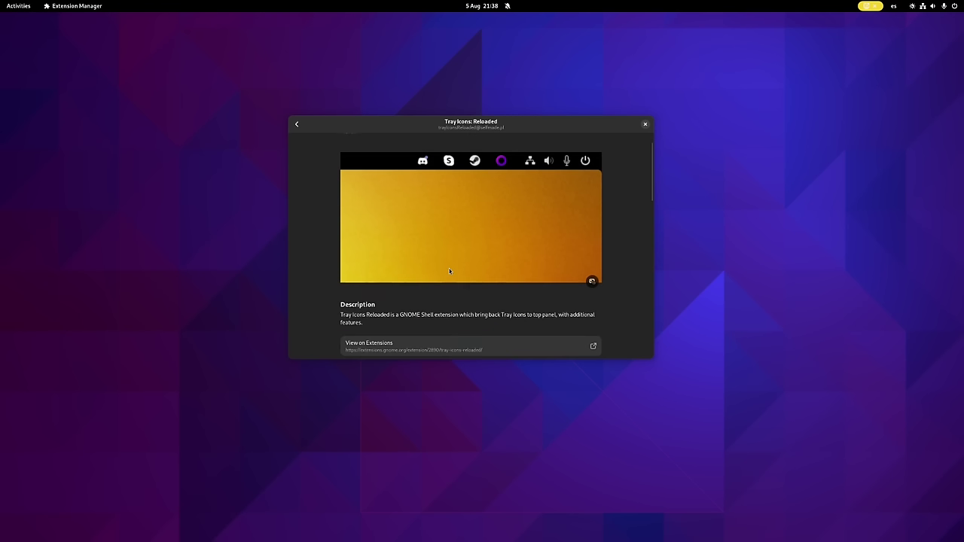
drag(351, 288, 581, 297)
click(577, 303)
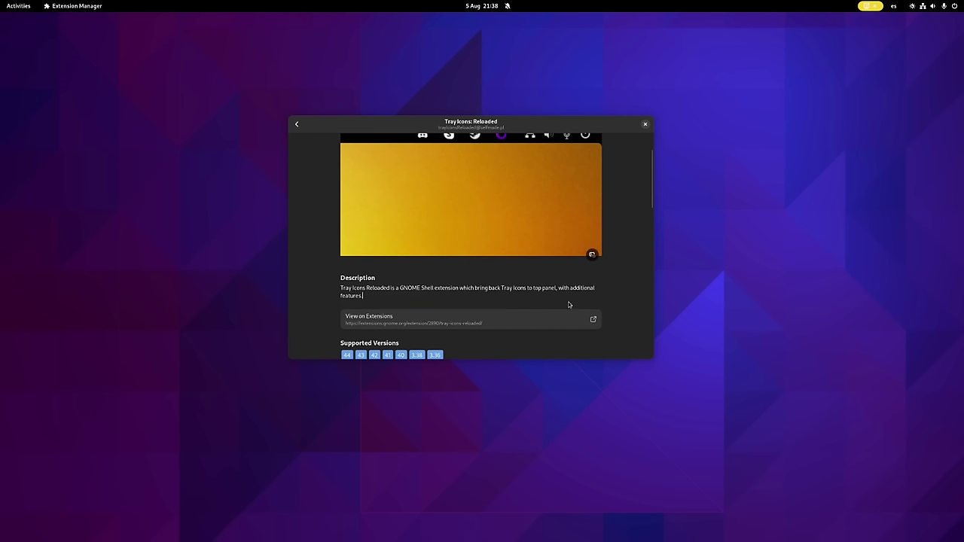
scroll(380, 290, down, 1)
scroll(380, 290, down, 1)
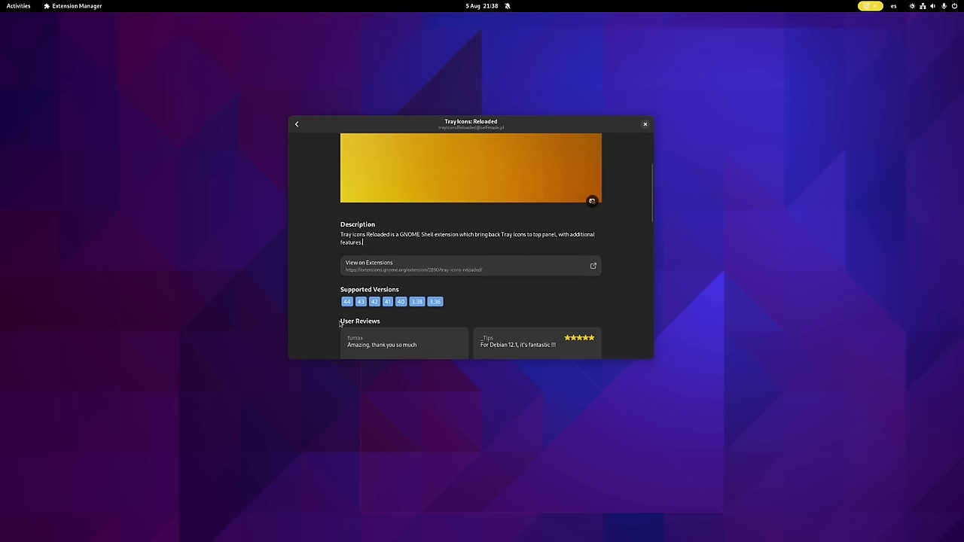
scroll(559, 279, down, 3)
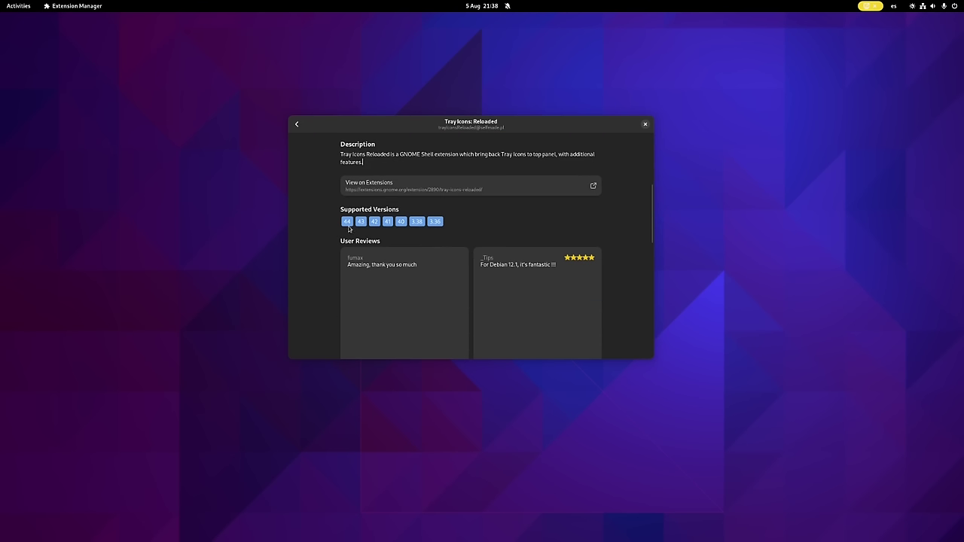
scroll(426, 250, down, 2)
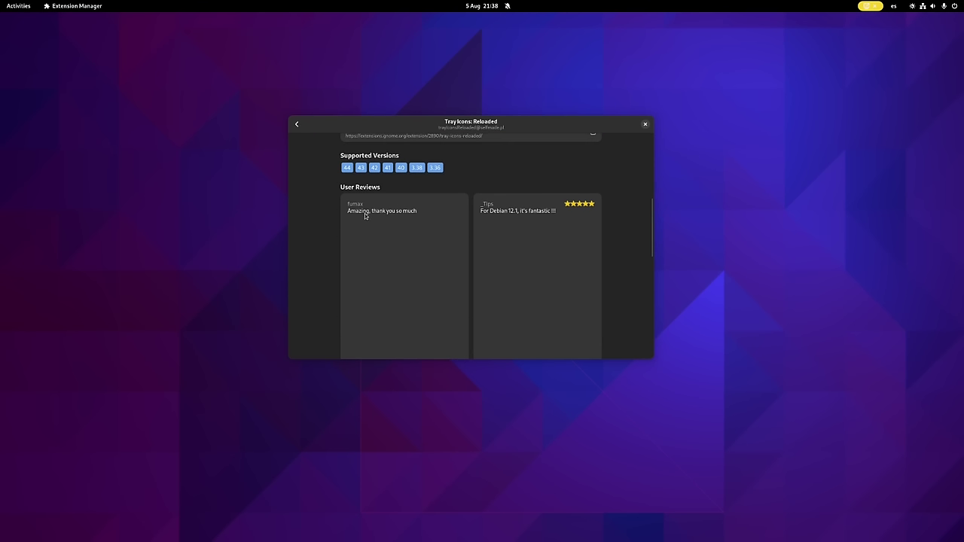
scroll(512, 216, down, 6)
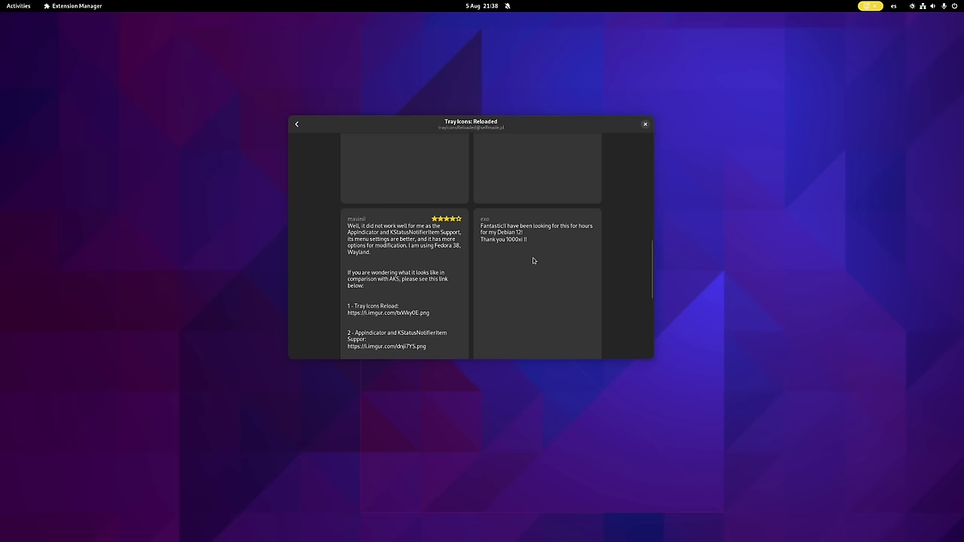
scroll(601, 259, down, 3)
scroll(591, 256, up, 10)
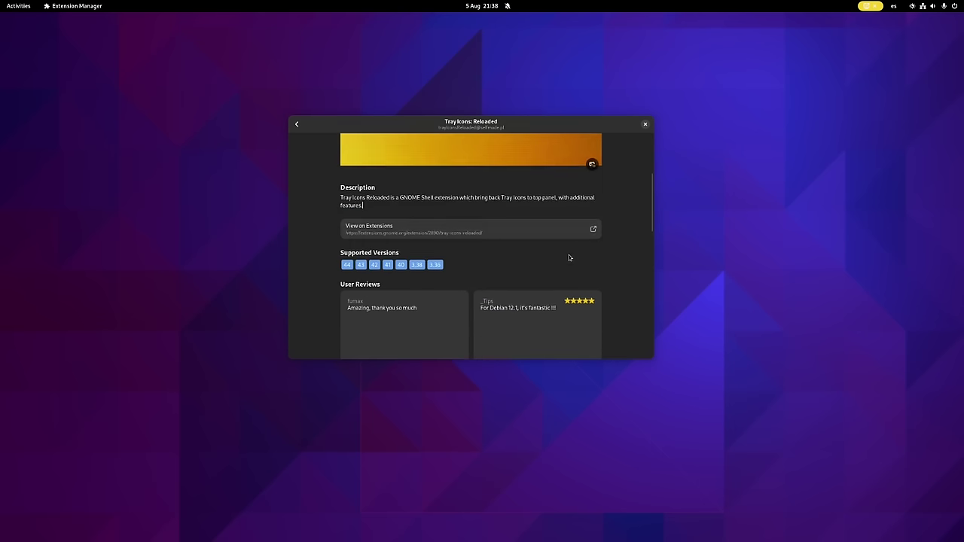
scroll(508, 260, up, 4)
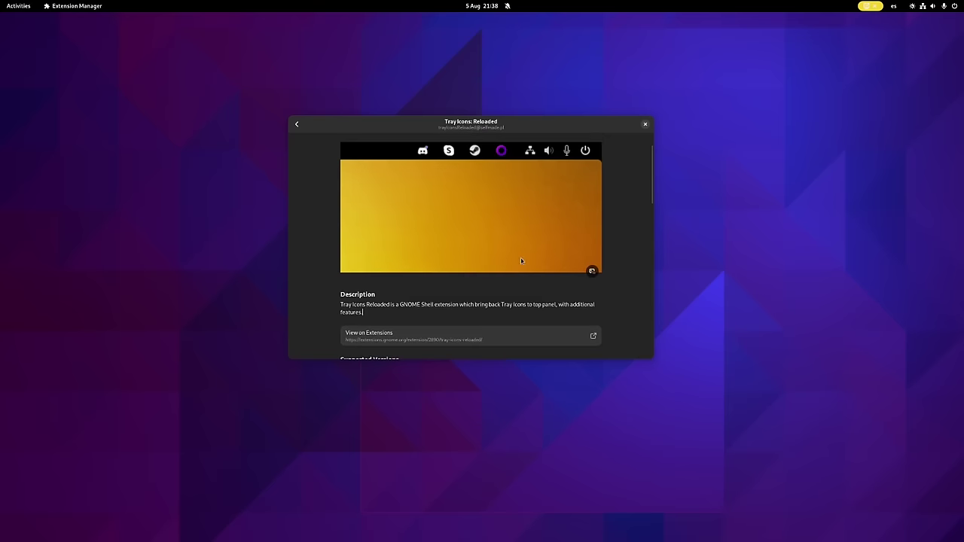
click(298, 123)
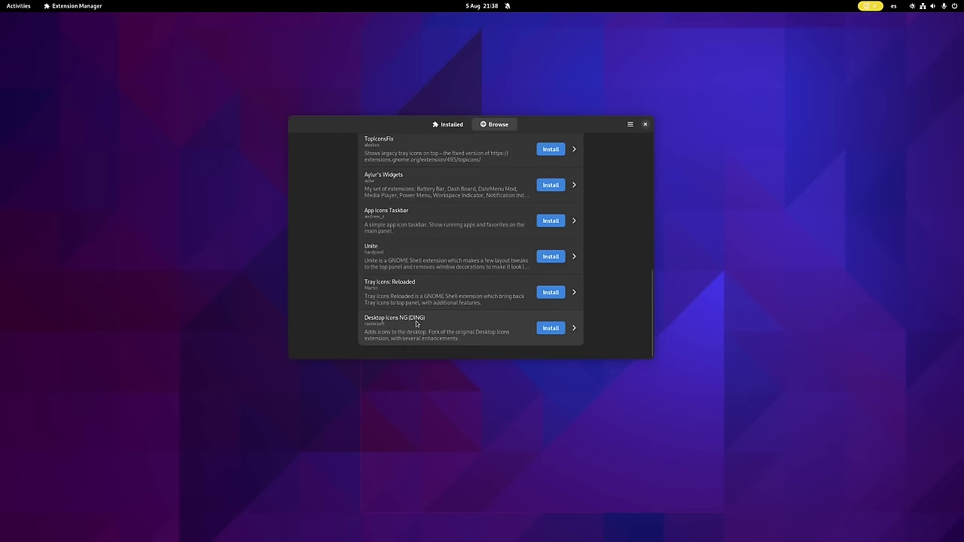
Step: Open the Desktop Icons NG (DING) extension's details and look through its page
click(416, 323)
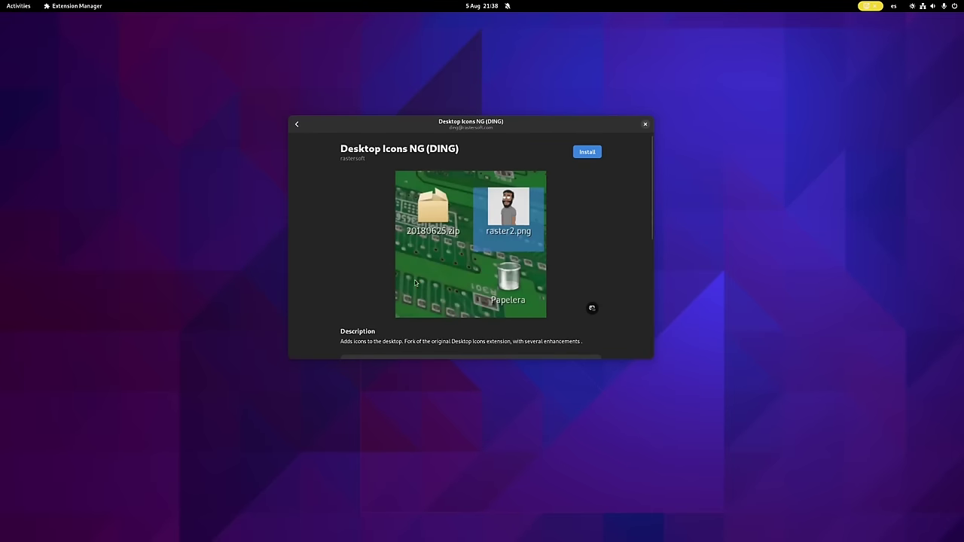
scroll(596, 282, down, 2)
scroll(600, 278, down, 3)
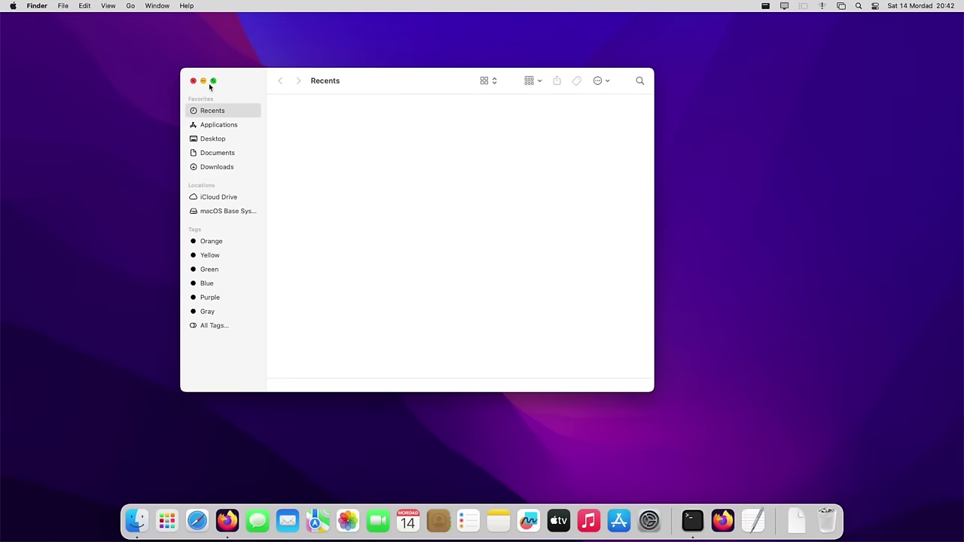
Step: Back on macOS, close the Finder window and demonstrate opening and closing the Firefox window several times
click(193, 82)
click(232, 504)
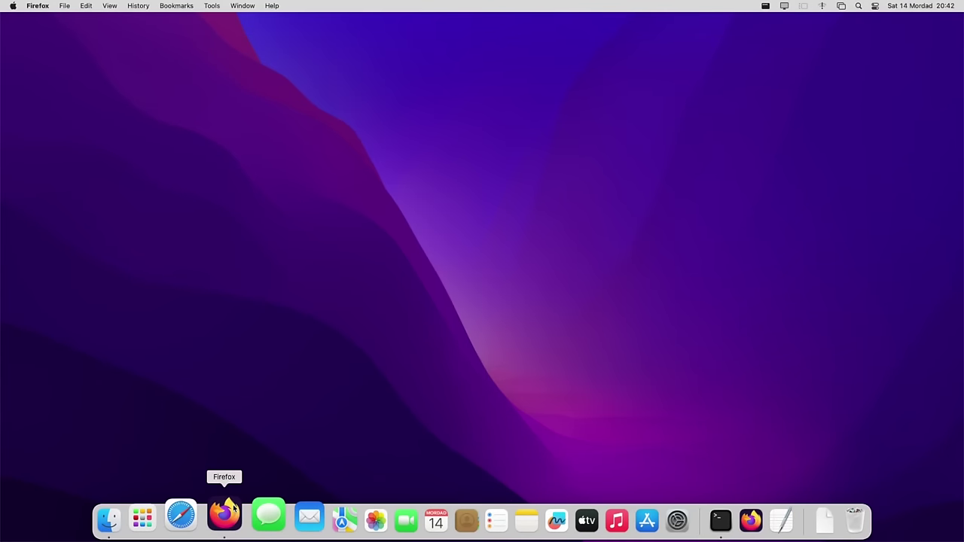
drag(141, 50, 152, 49)
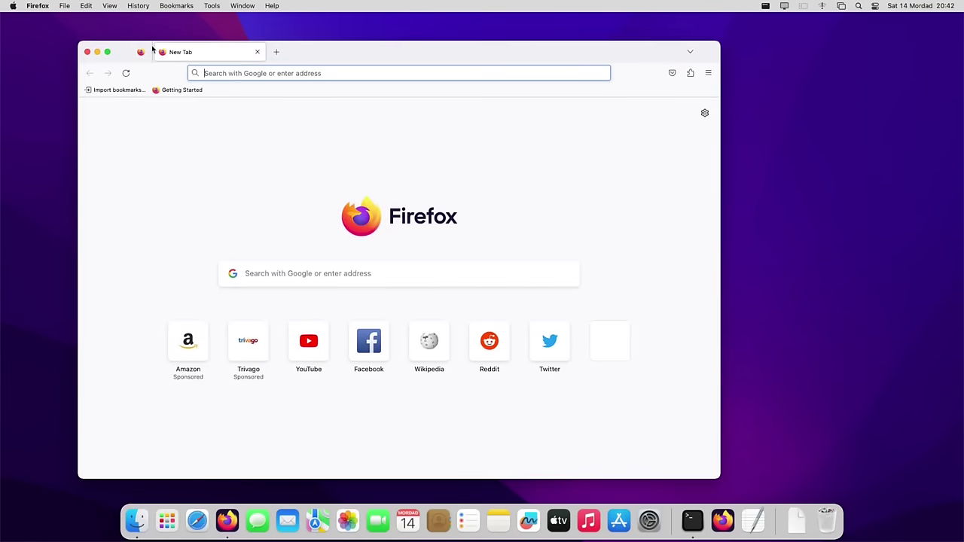
click(87, 52)
click(227, 519)
click(87, 52)
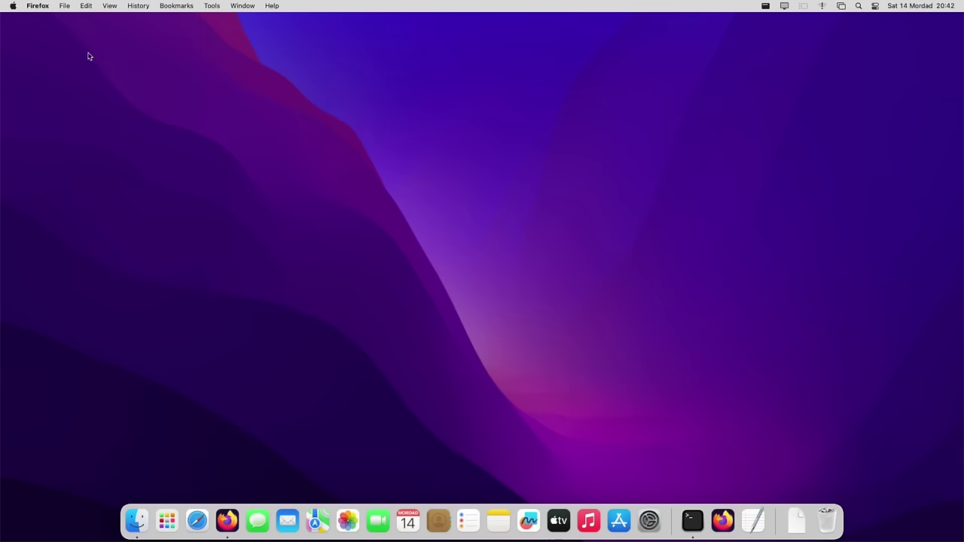
click(227, 520)
click(88, 52)
drag(515, 139, 775, 354)
Step: Demonstrate opening and closing a Terminal window three times
click(692, 532)
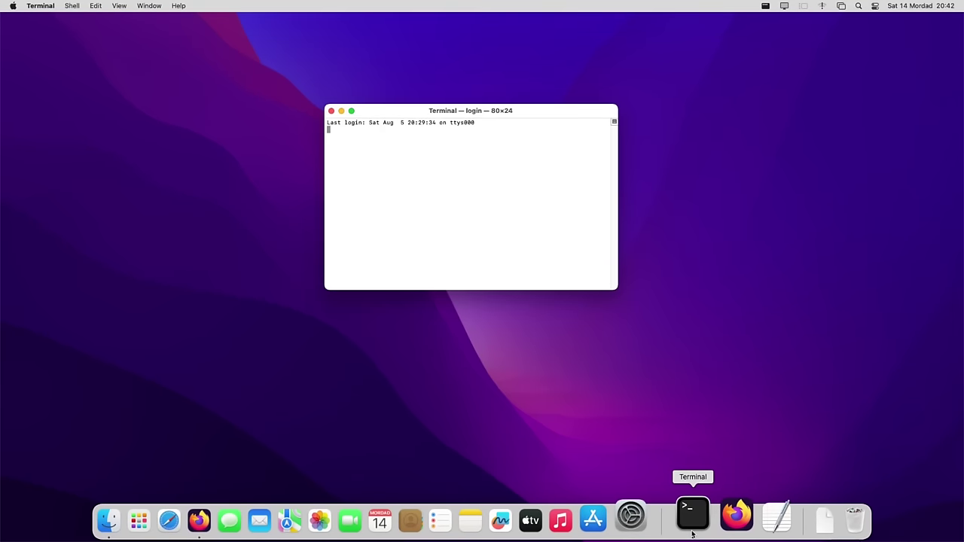
click(332, 111)
click(692, 520)
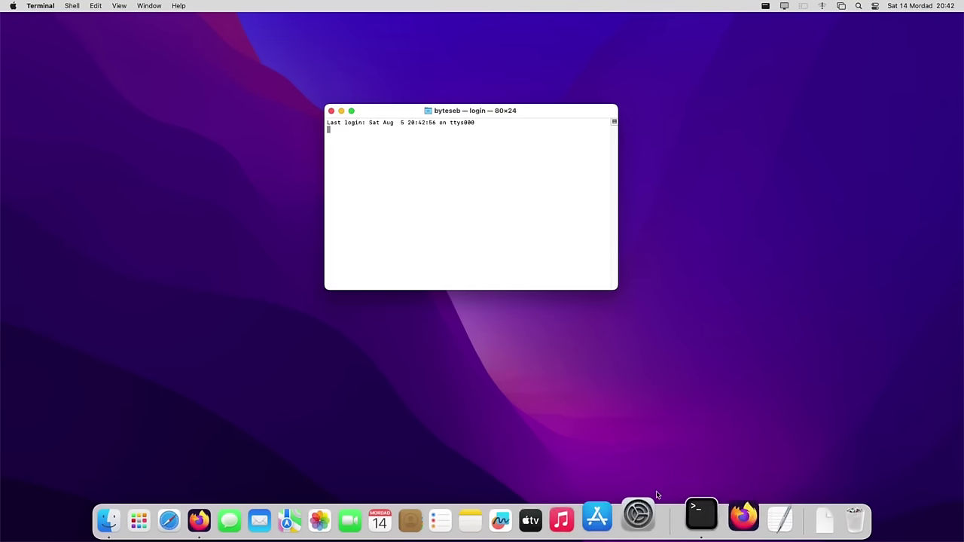
click(333, 111)
click(692, 520)
click(332, 112)
drag(772, 187, 317, 147)
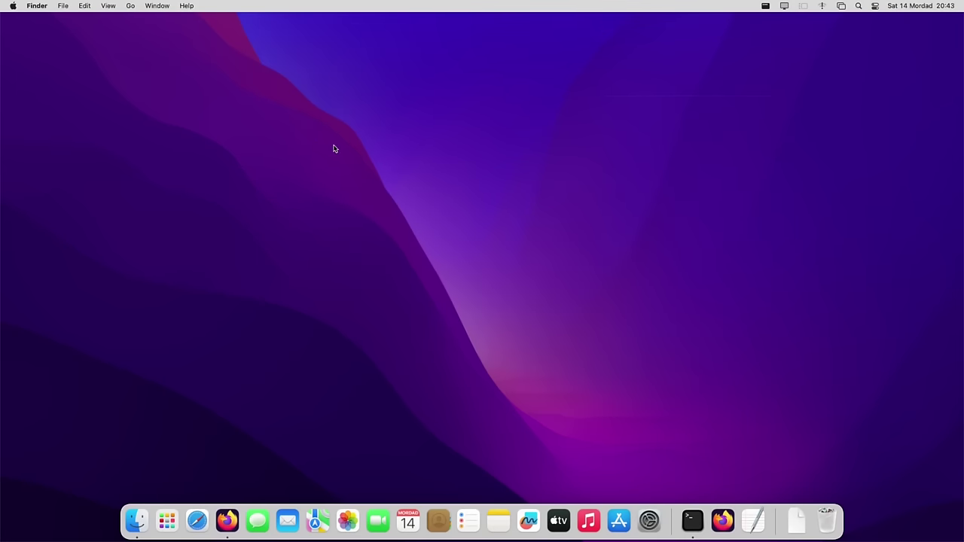
Step: Demonstrate opening and closing a Finder window three times, leaving the desktop empty
click(137, 518)
click(193, 82)
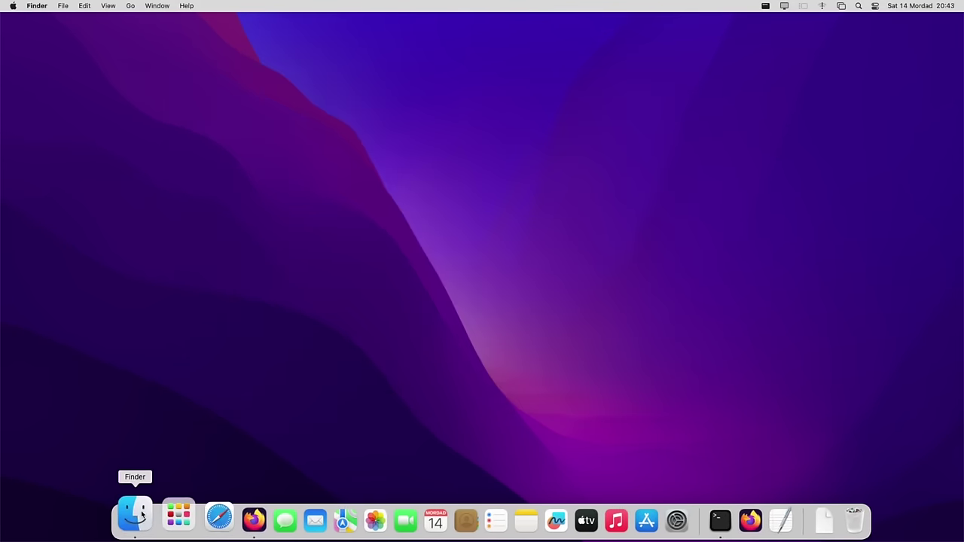
click(137, 518)
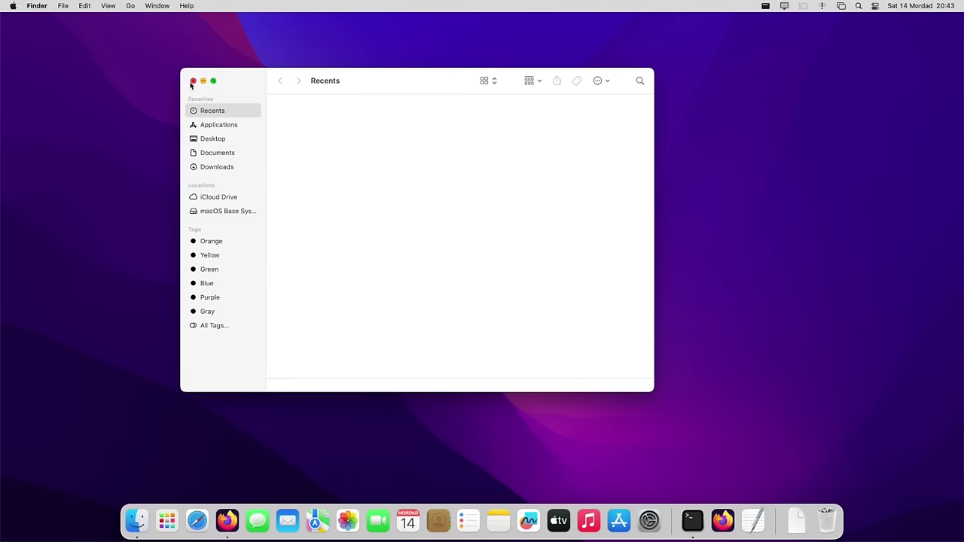
click(193, 81)
click(136, 519)
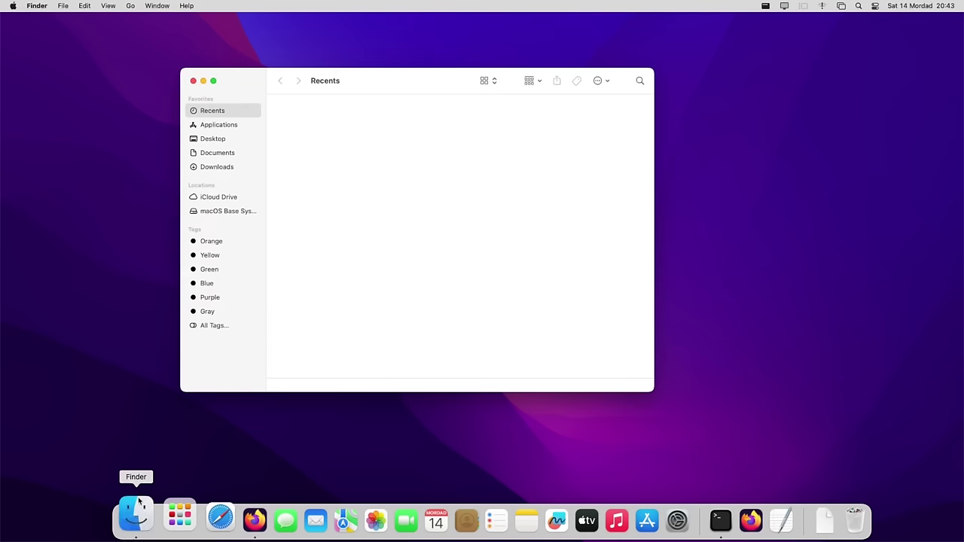
click(193, 82)
click(615, 519)
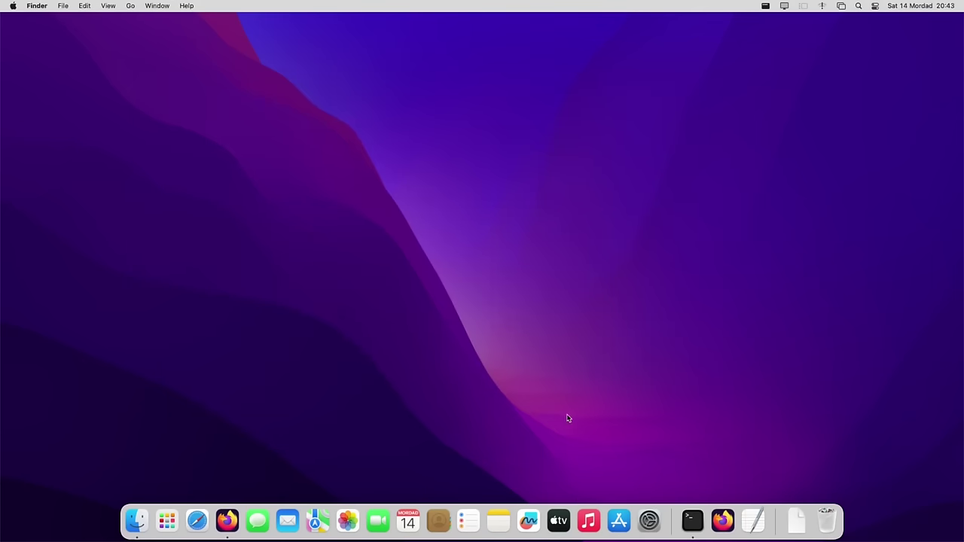
drag(596, 240, 853, 498)
Step: Open and close a Terminal window, reopen it, and quit Terminal completely instead of only closing its window
click(692, 520)
click(331, 110)
click(692, 521)
click(41, 6)
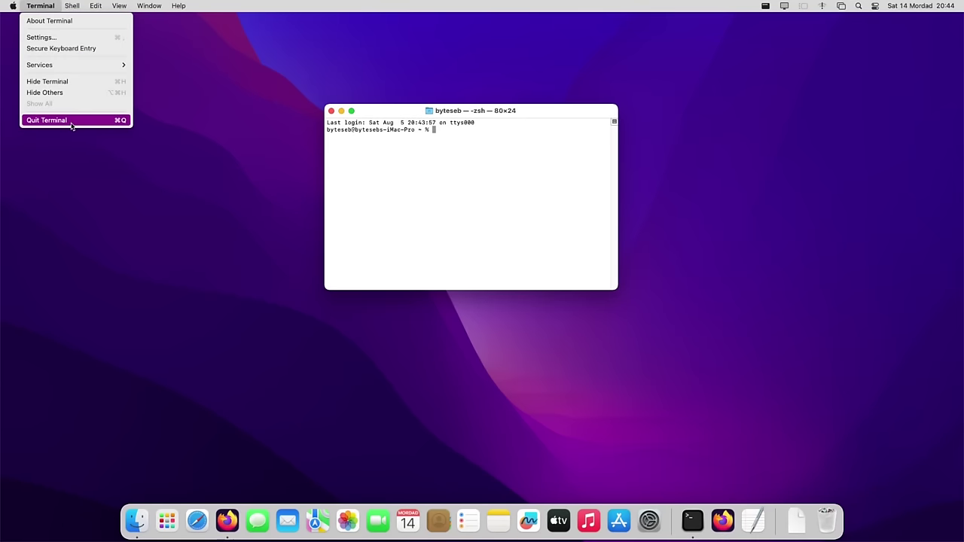
click(110, 120)
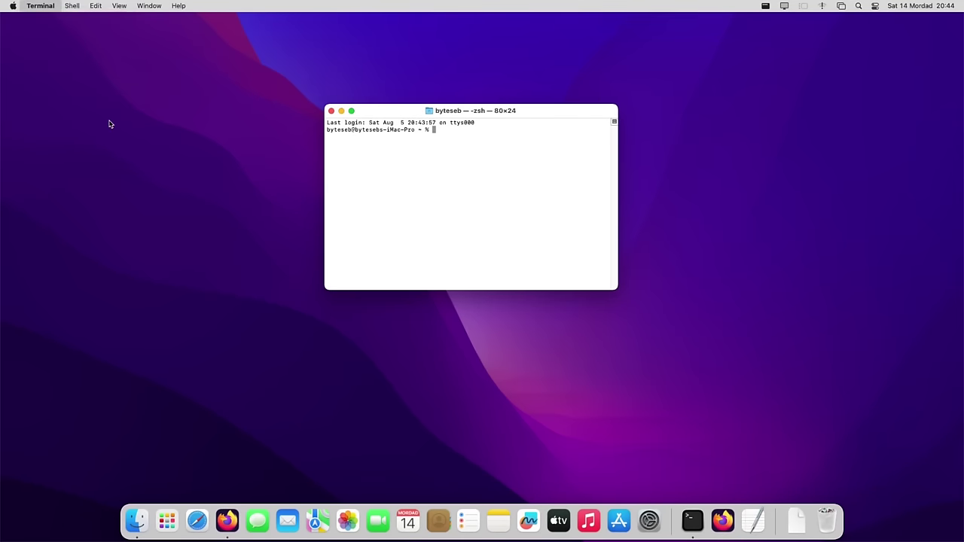
Step: Reopen Terminal, enter "That actual" at the prompt, and quit the application
click(692, 520)
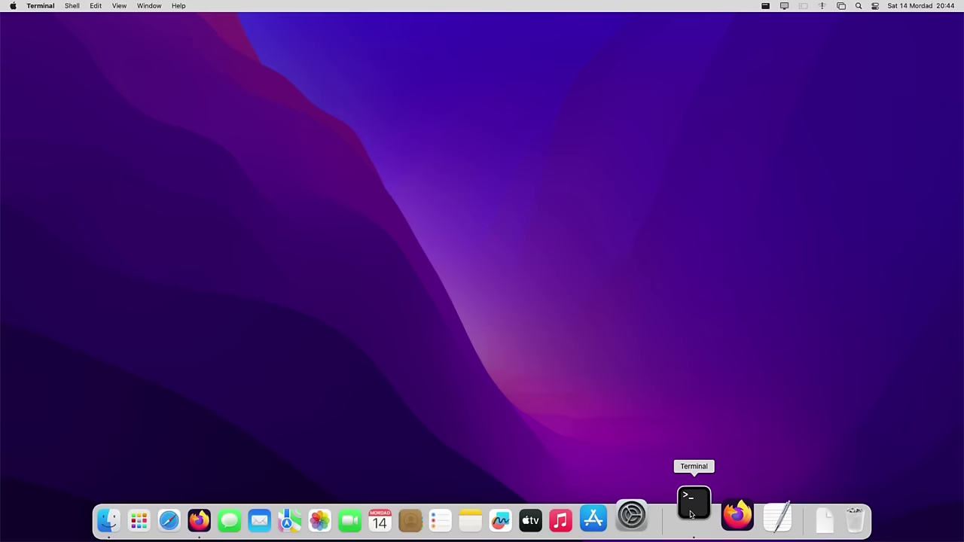
text(That actual)
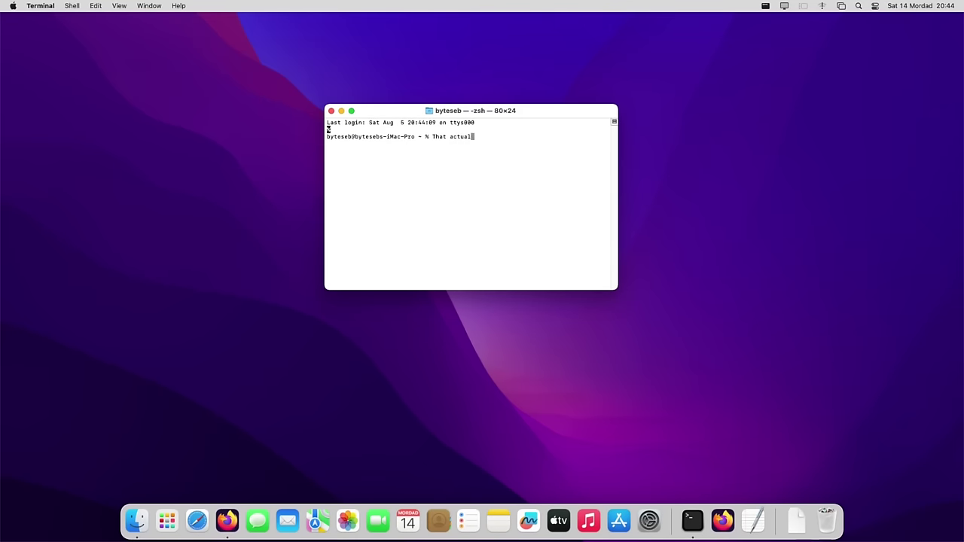
key(super+q)
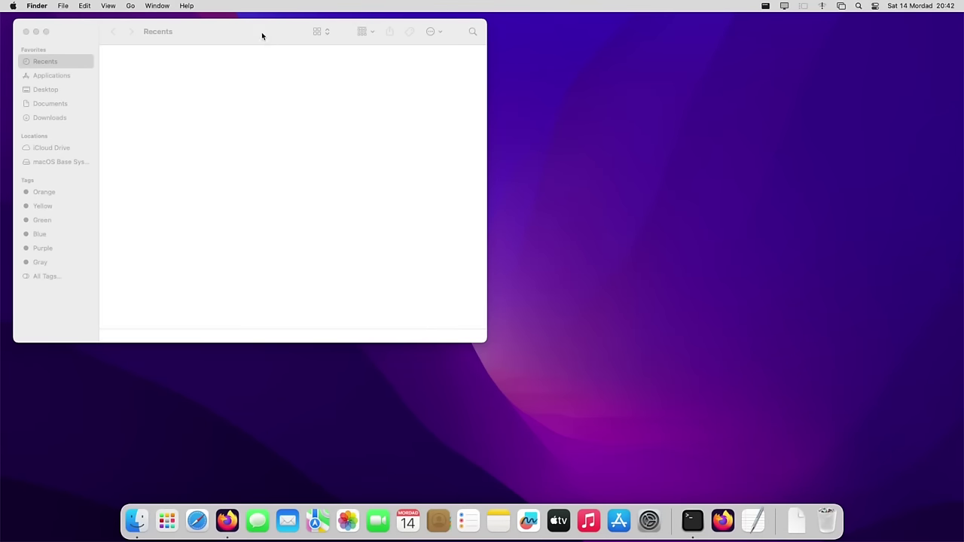
Step: Move the Finder window toward the desktop's centre and close it, and demonstrate opening and closing the Firefox window three times
drag(262, 35, 429, 84)
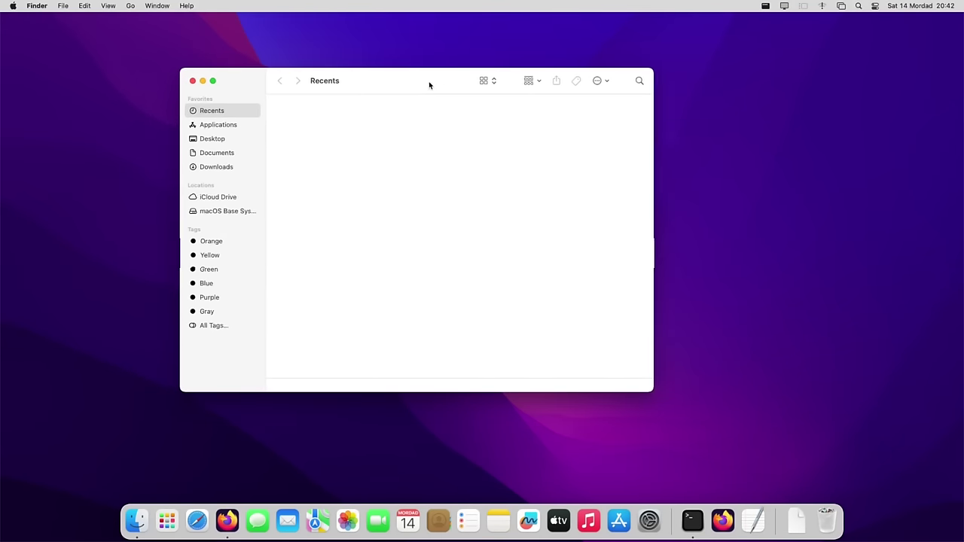
click(193, 81)
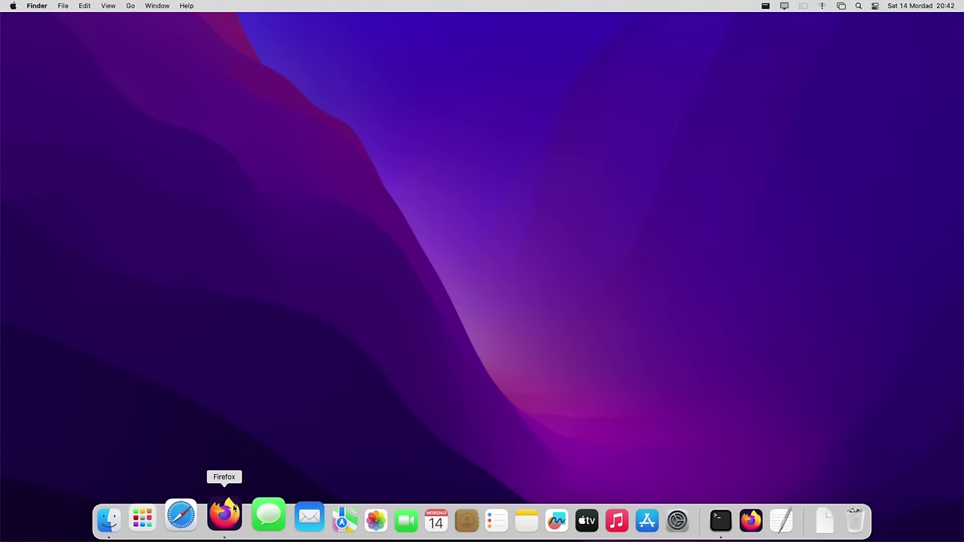
click(233, 505)
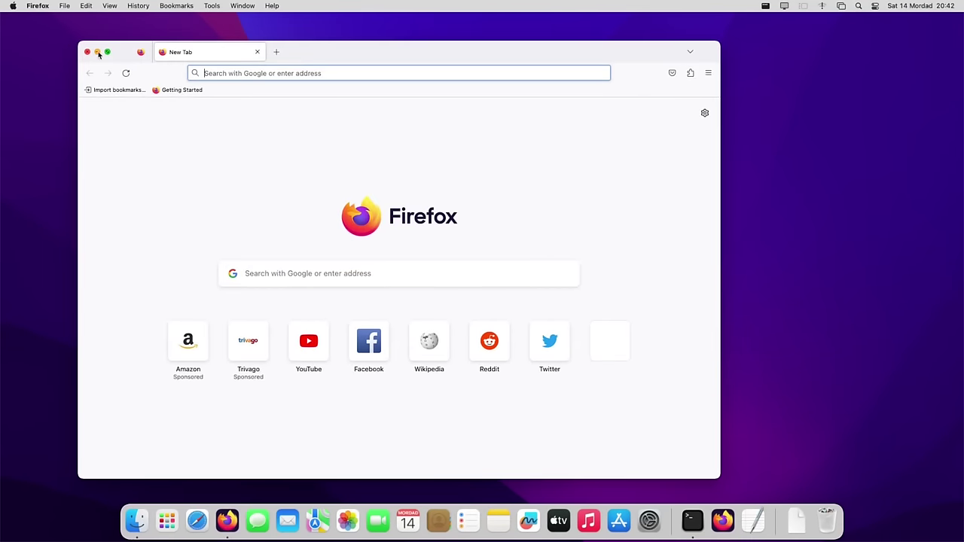
click(87, 52)
click(227, 520)
click(88, 52)
click(227, 520)
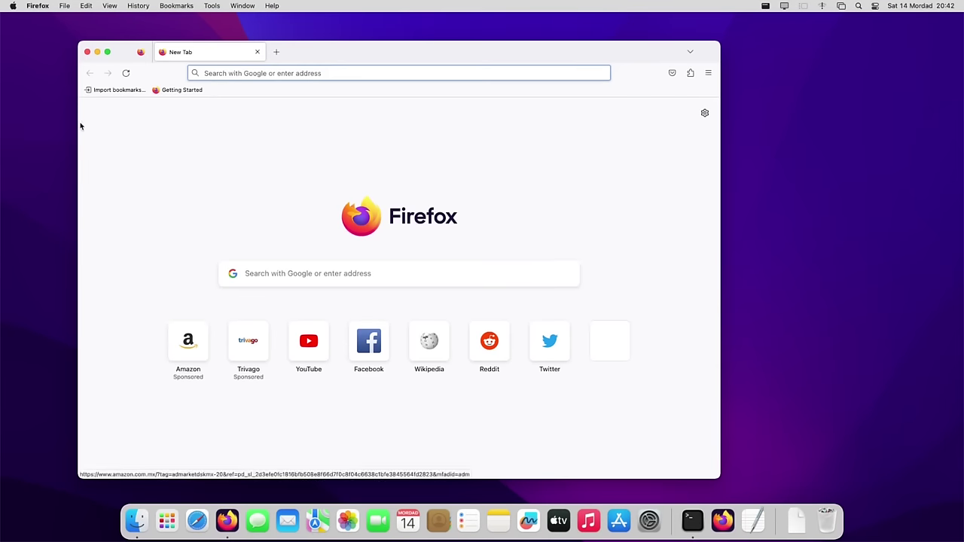
click(88, 52)
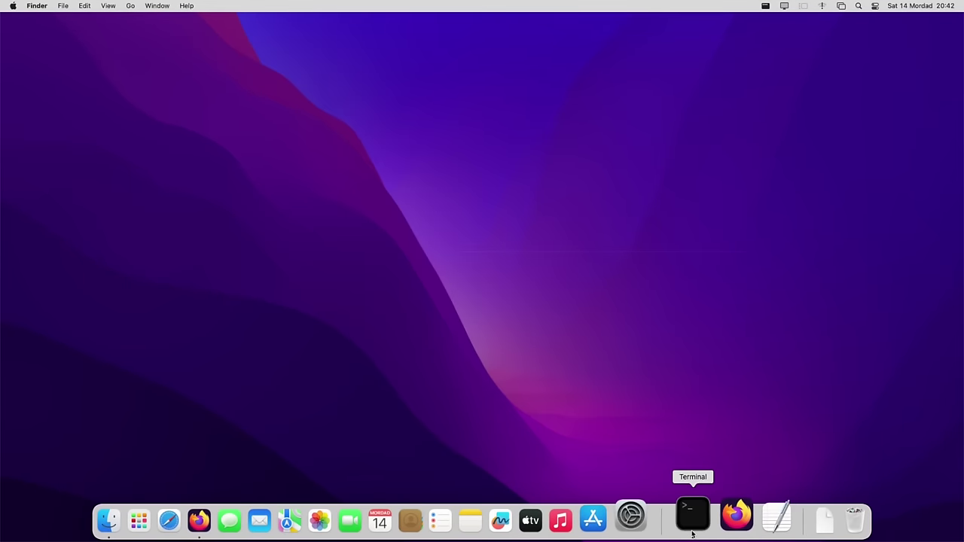
Step: Demonstrate opening and closing a Terminal window three times
click(692, 519)
click(331, 110)
click(693, 520)
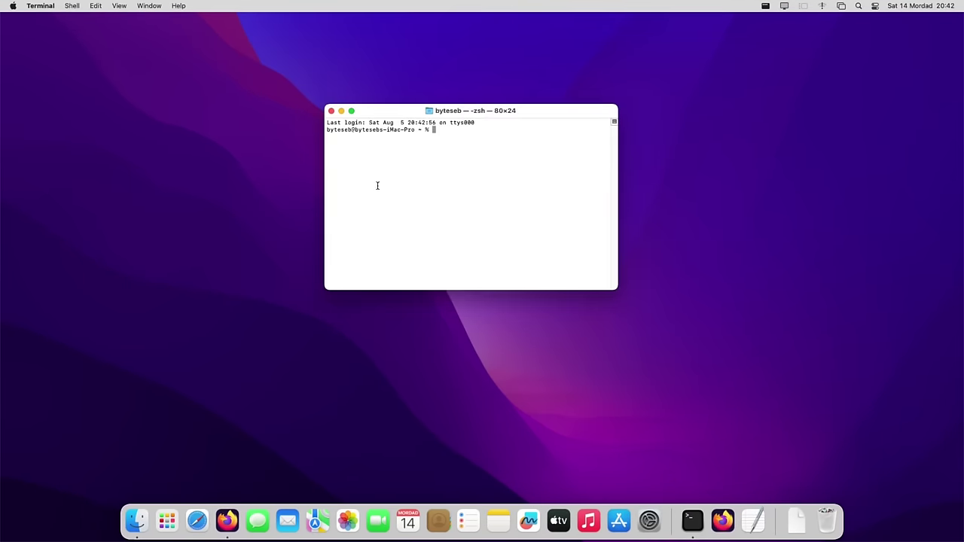
click(331, 110)
click(693, 520)
click(331, 110)
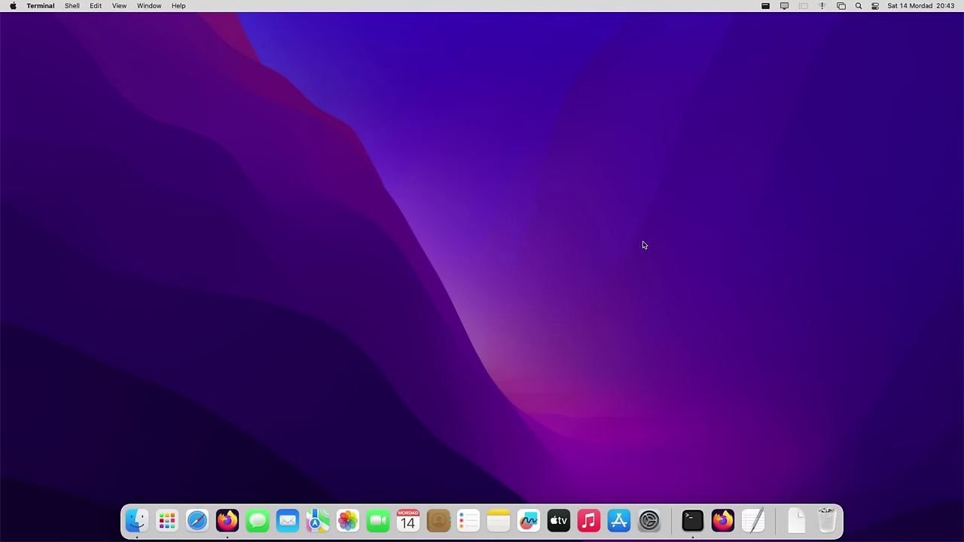
Step: Return the focus to the desktop and demonstrate opening and closing a Finder window twice
drag(772, 188, 317, 147)
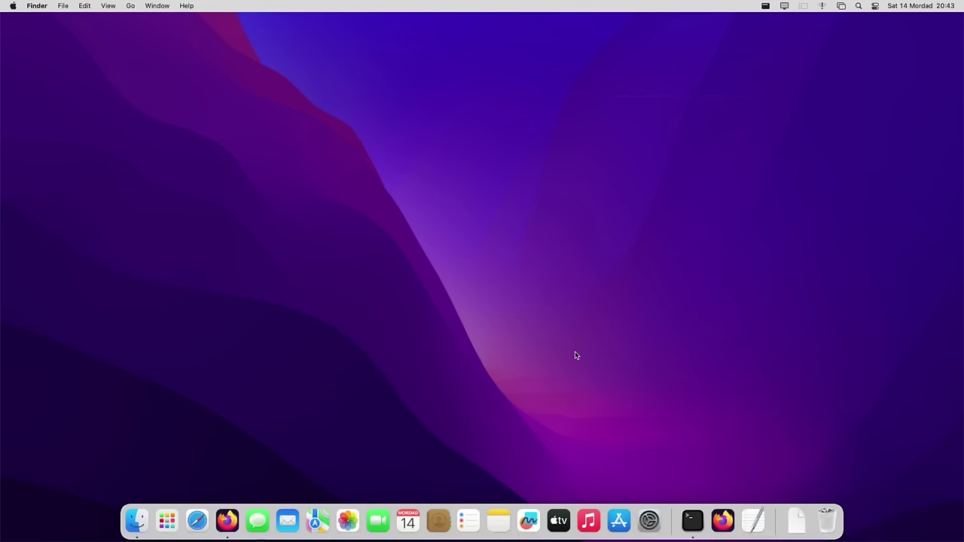
click(136, 518)
click(193, 82)
click(136, 514)
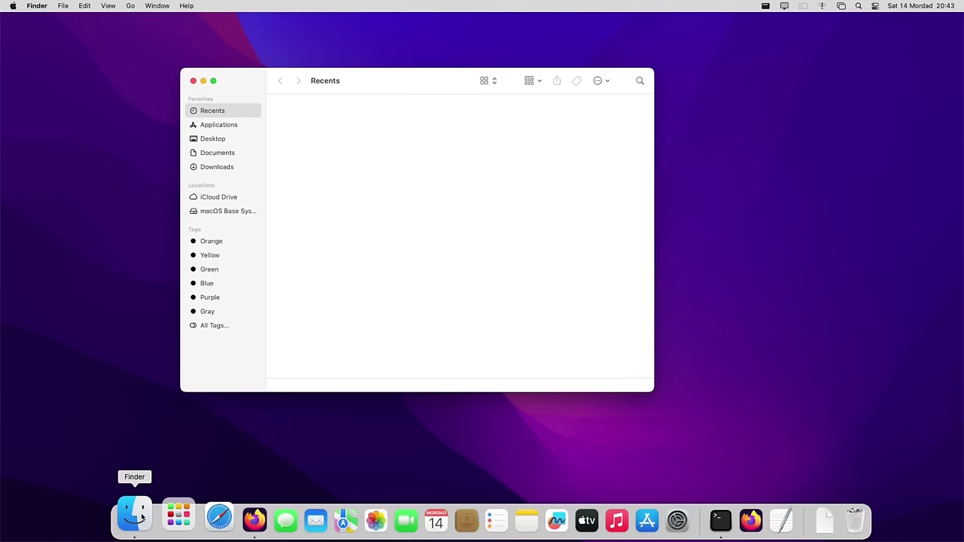
click(193, 82)
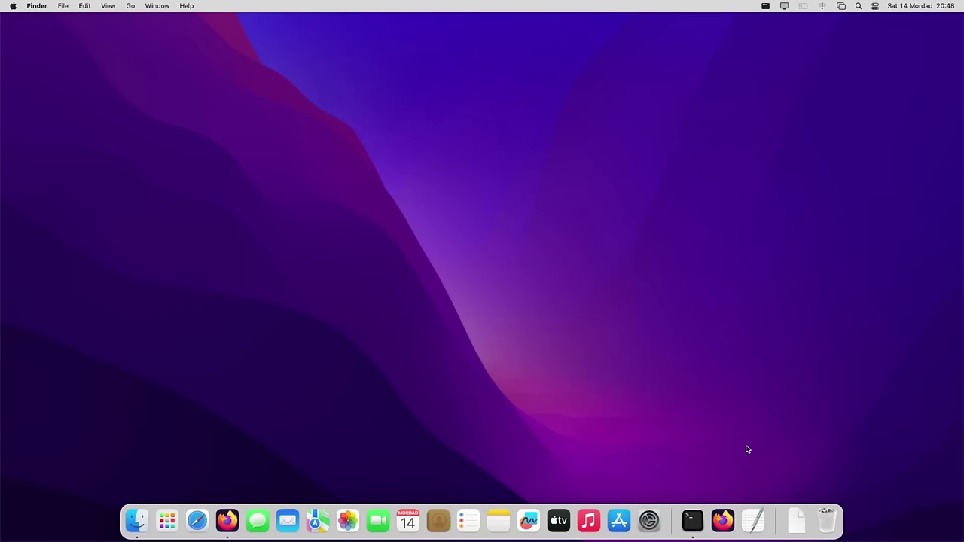
Step: Open, close and reopen the Finder window, and switch it to full screen
click(136, 519)
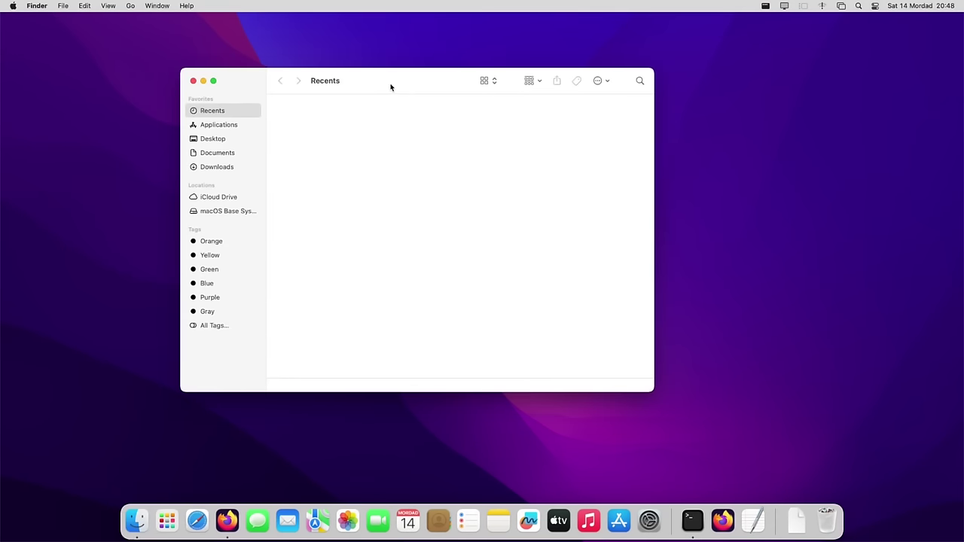
click(194, 81)
click(137, 519)
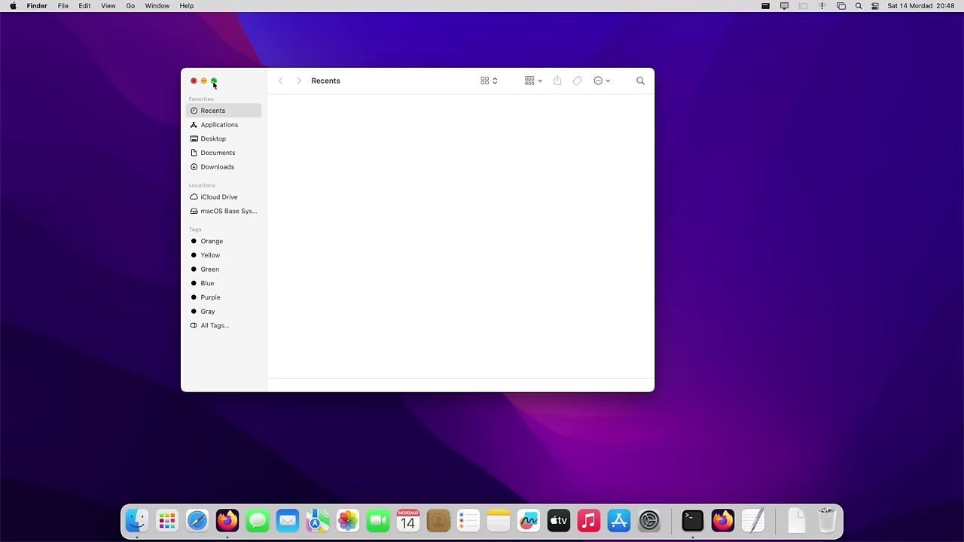
mouse_move(215, 83)
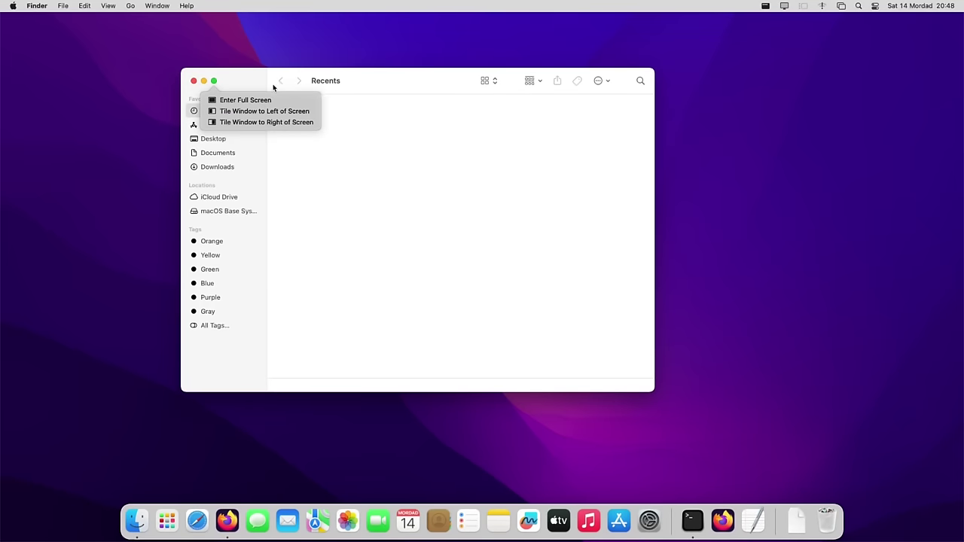
click(214, 82)
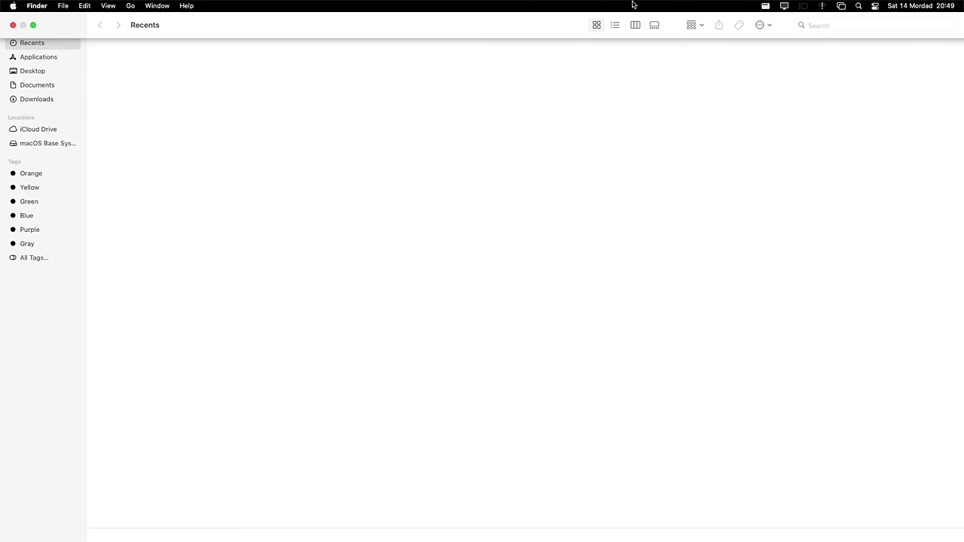
Step: Reveal the hidden menu bar, take the Finder window out of full screen and close it
mouse_move(439, 528)
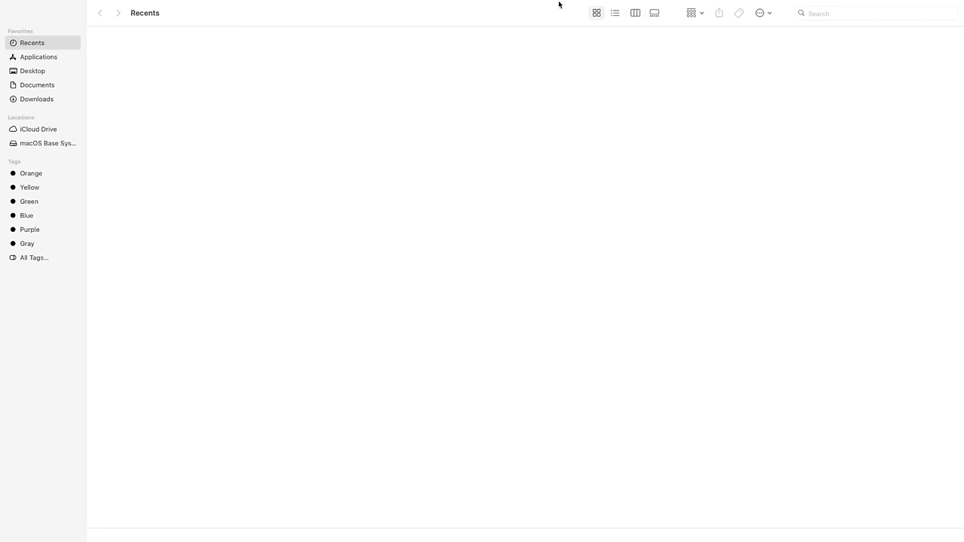
mouse_move(559, 4)
click(34, 26)
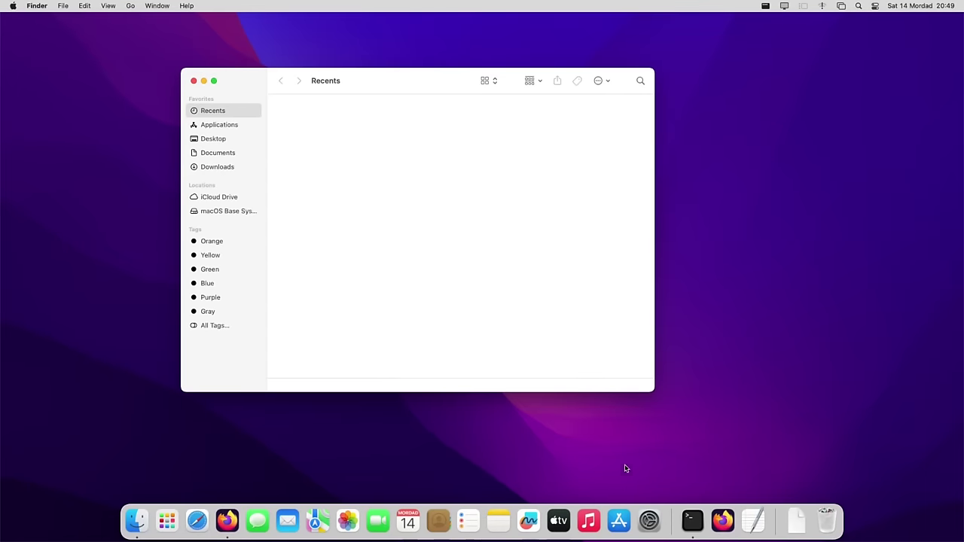
click(193, 81)
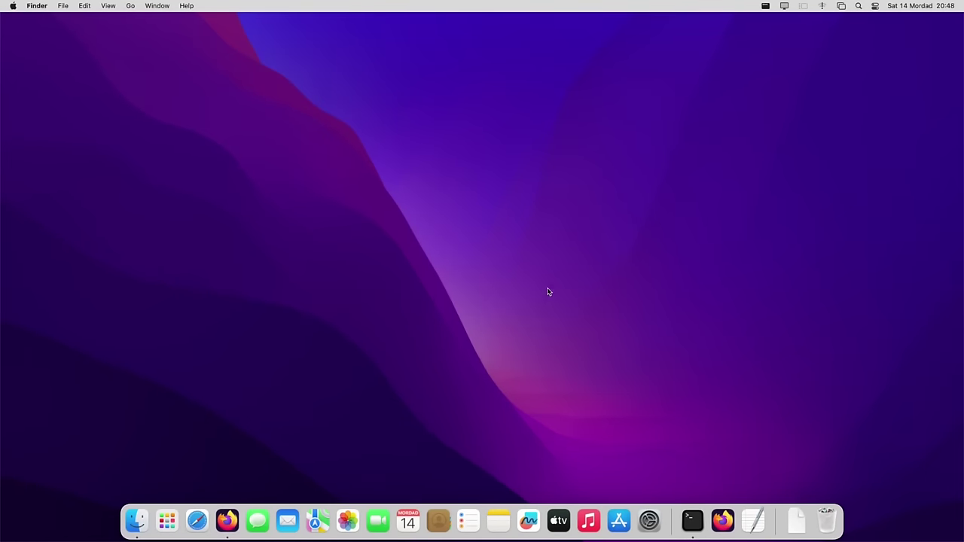
Step: Repeat opening and closing the Finder window, reopen it, show its full-screen and tiling options, and enter full screen
click(134, 512)
click(194, 81)
click(136, 513)
mouse_move(214, 83)
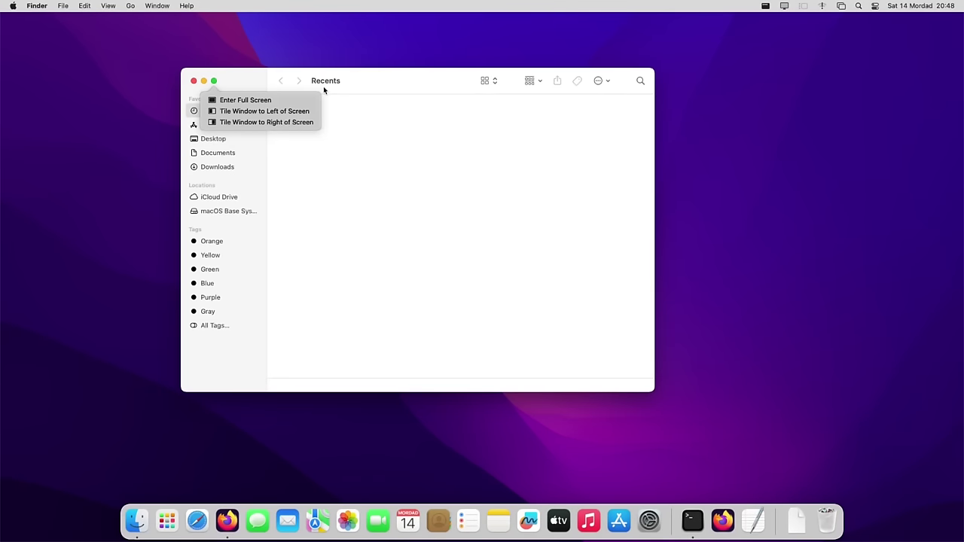
click(214, 82)
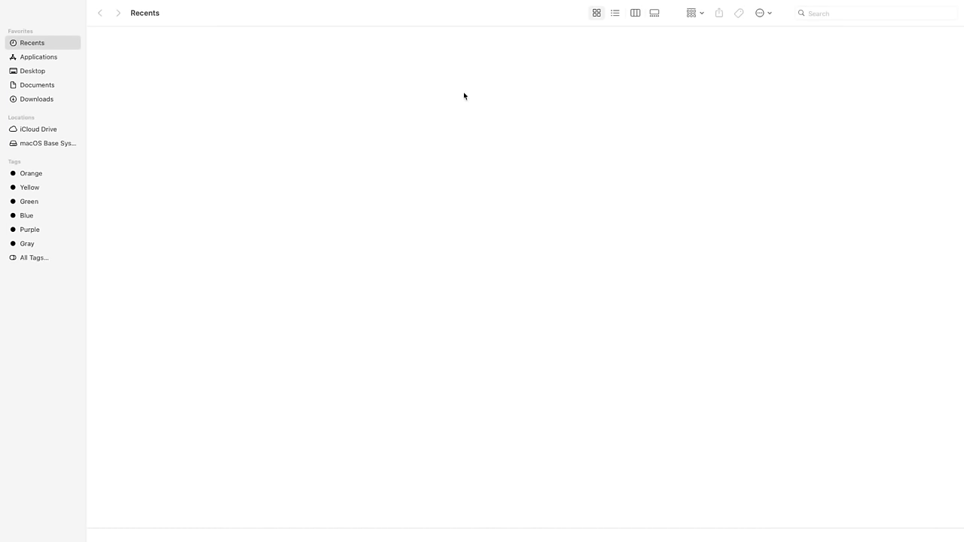
Step: Demonstrate revealing the menu bar at the full-screen Finder's edge, exit full screen and close the window
mouse_move(449, 4)
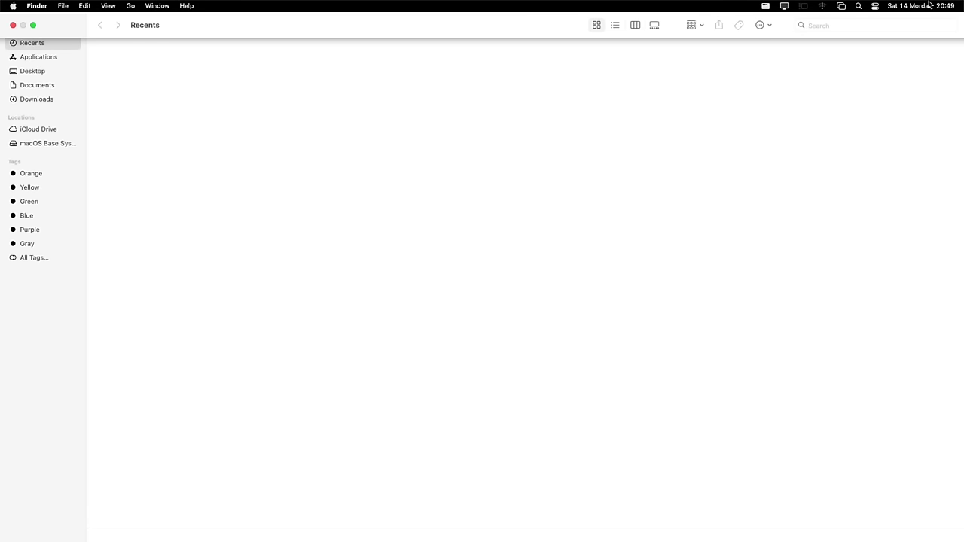
mouse_move(437, 540)
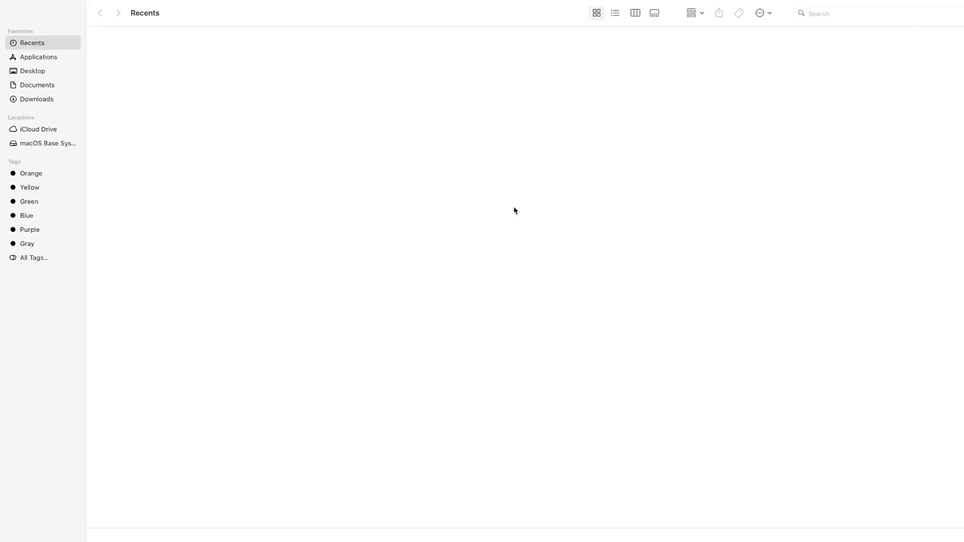
mouse_move(296, 1)
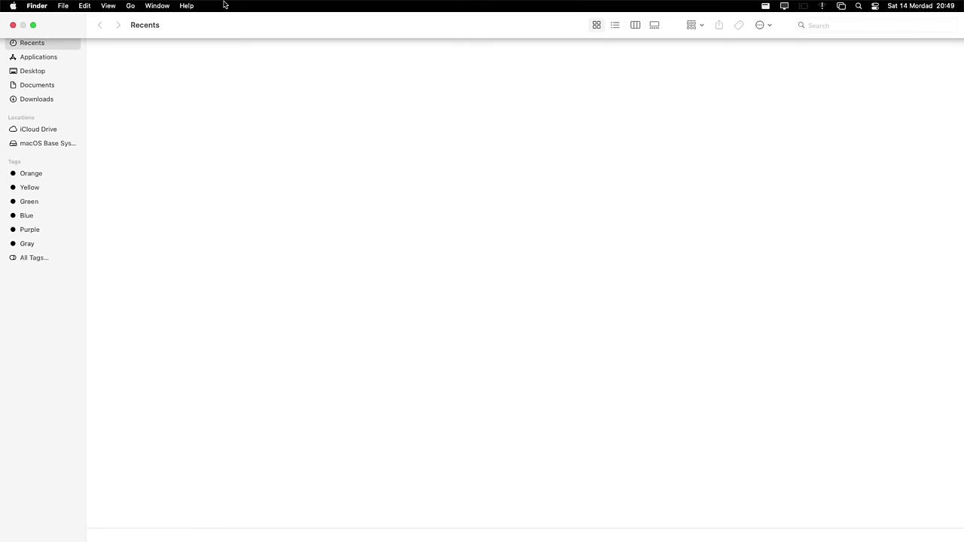
click(34, 26)
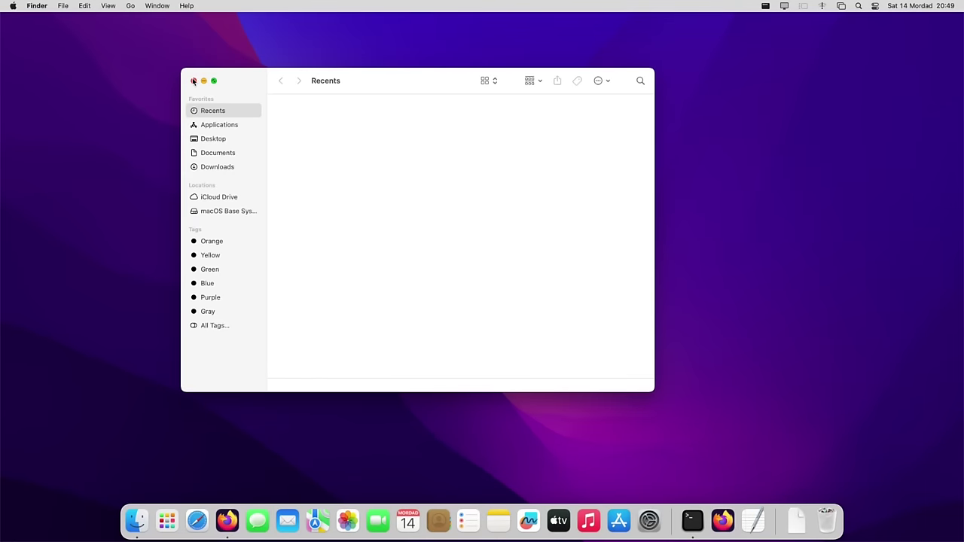
click(193, 80)
Step: Open System Settings and show its window's Zoom and side-of-screen placement options
click(649, 520)
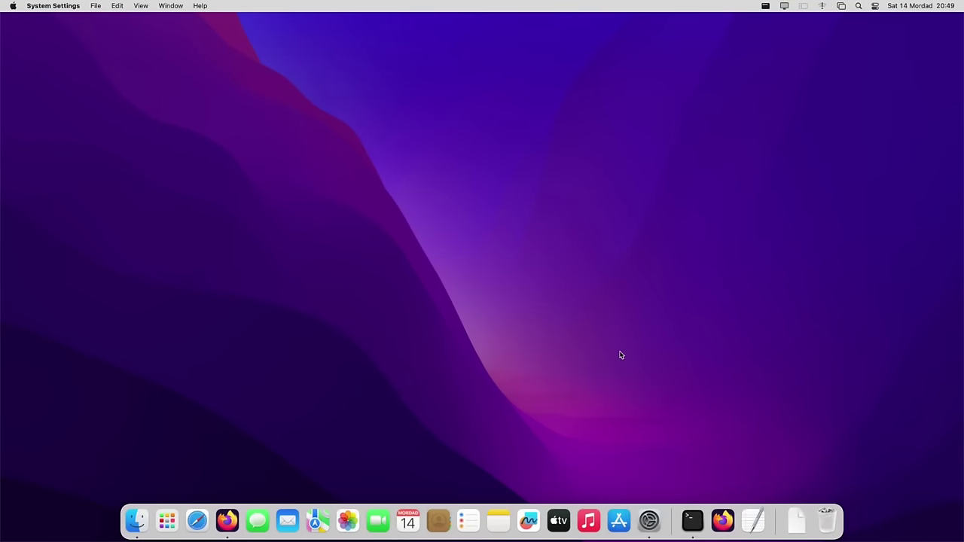
drag(777, 147, 445, 77)
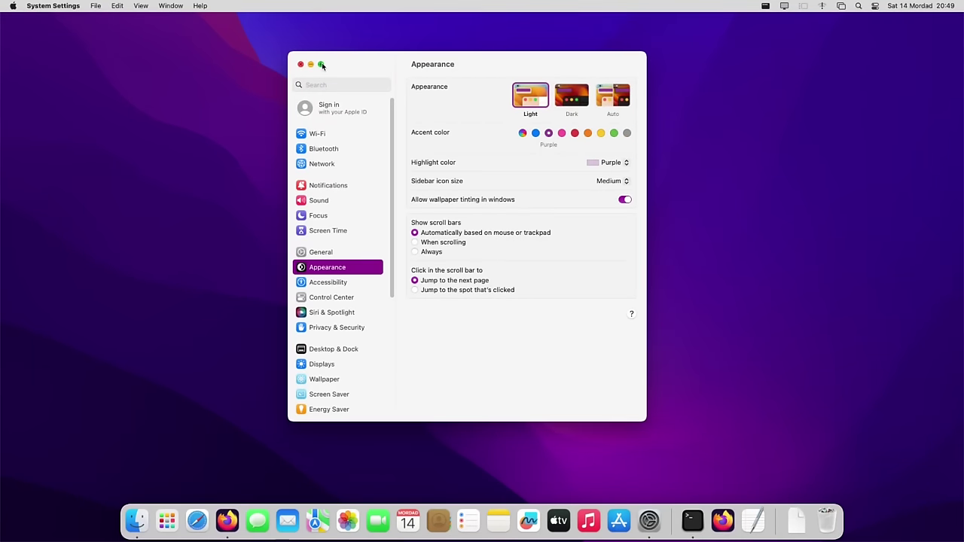
mouse_move(322, 66)
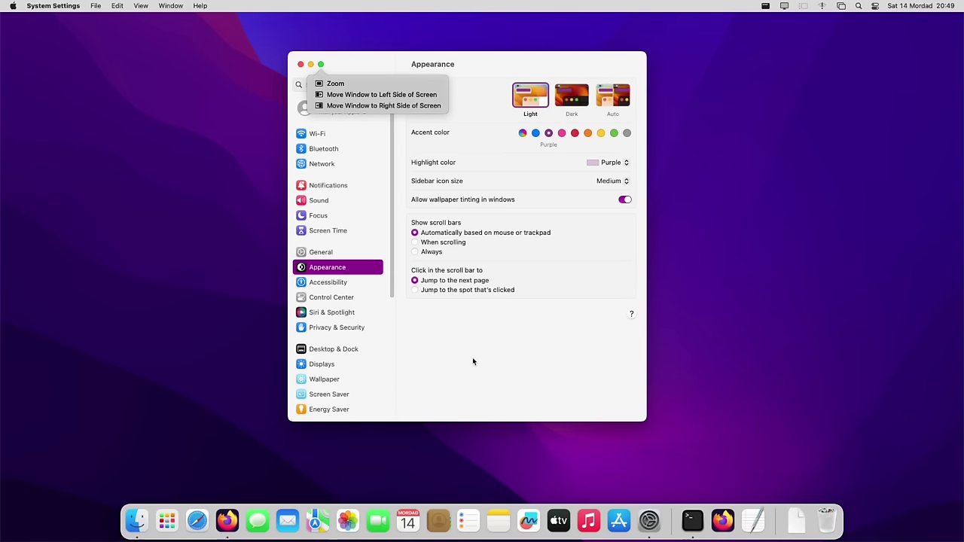
Step: Open a Finder window, reveal its alternative window options, and apply Zoom instead of full screen
click(137, 519)
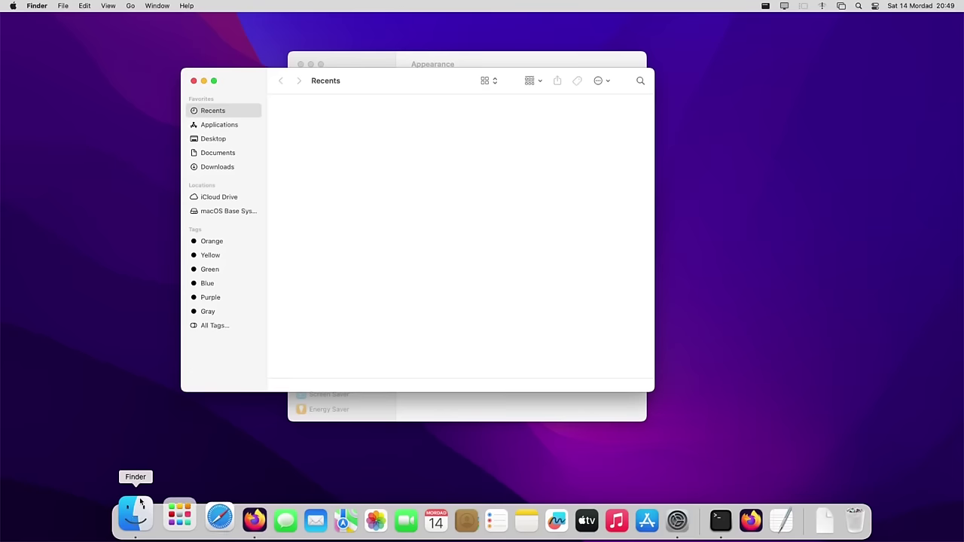
mouse_move(214, 82)
key(alt)
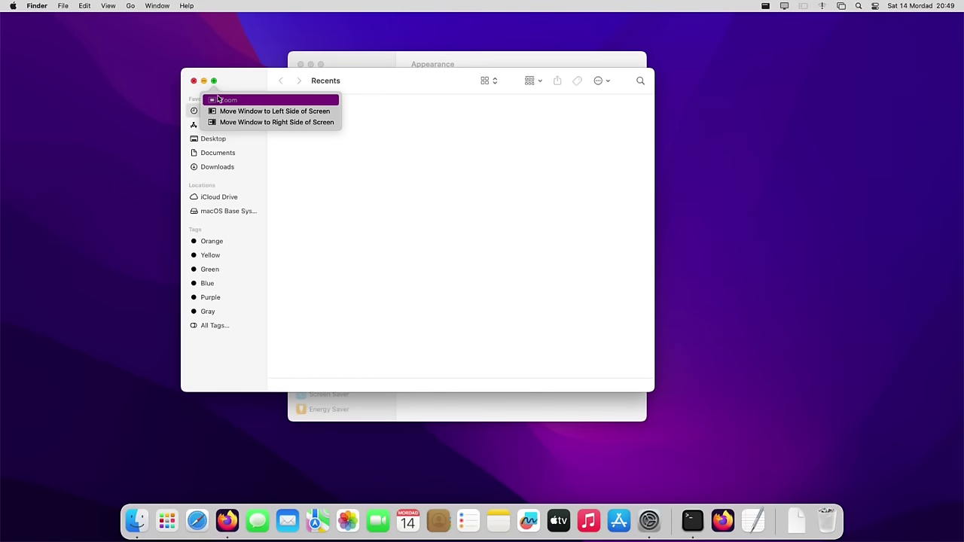
click(229, 101)
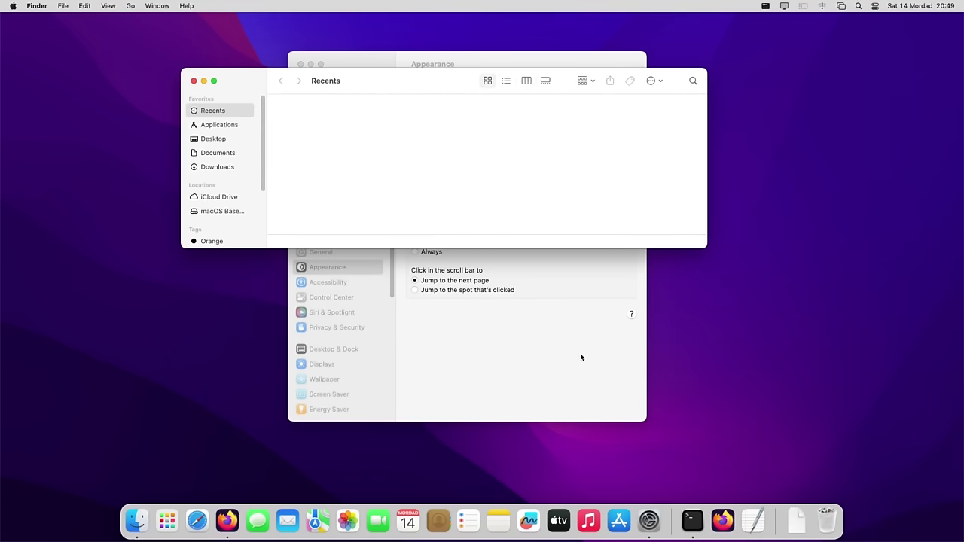
Step: Zoom a new Terminal window to fill the desktop, enter "THIS IS WHAT MOST PEOPLE WANT" at the prompt, and close it
click(691, 520)
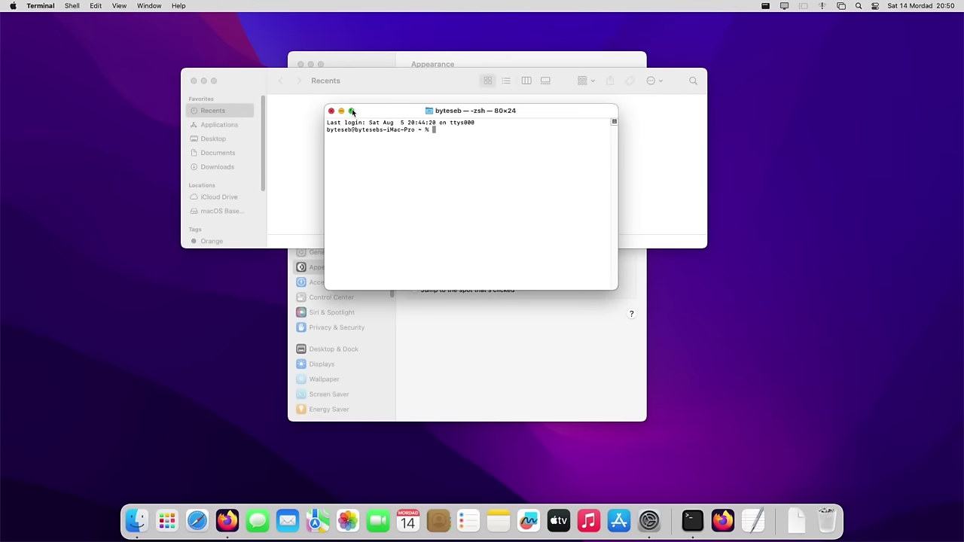
double_click(352, 110)
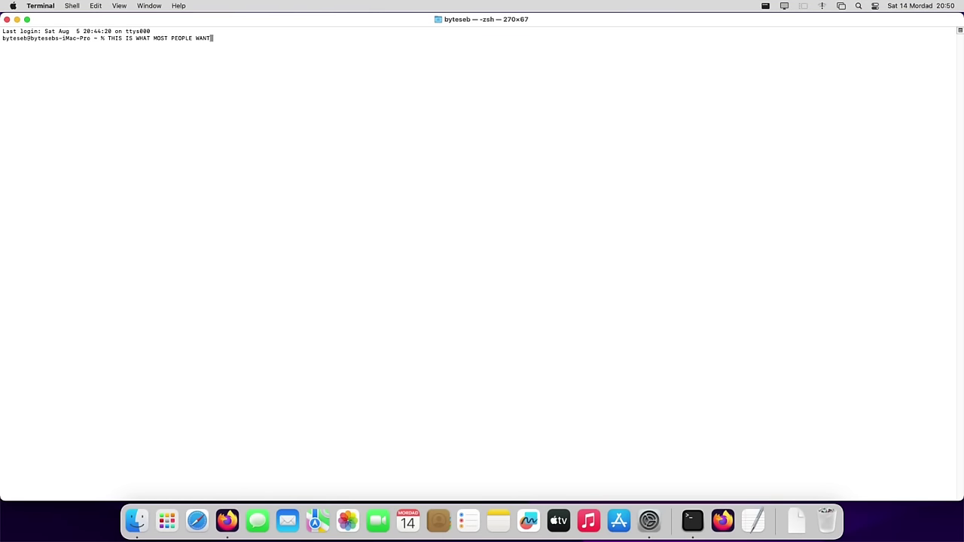
click(6, 19)
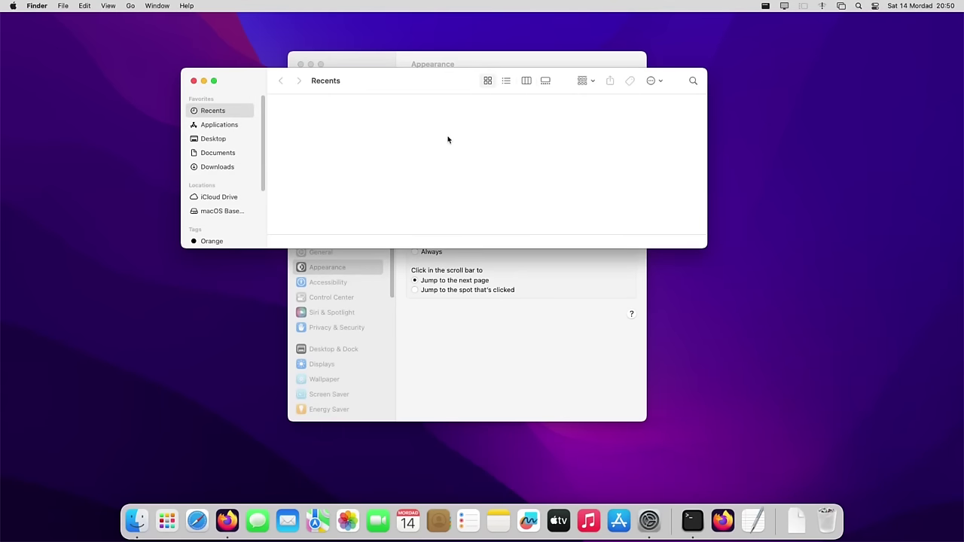
Step: Search the Mac from the Finder window for "What was that?" and zoom the window to the results
click(715, 81)
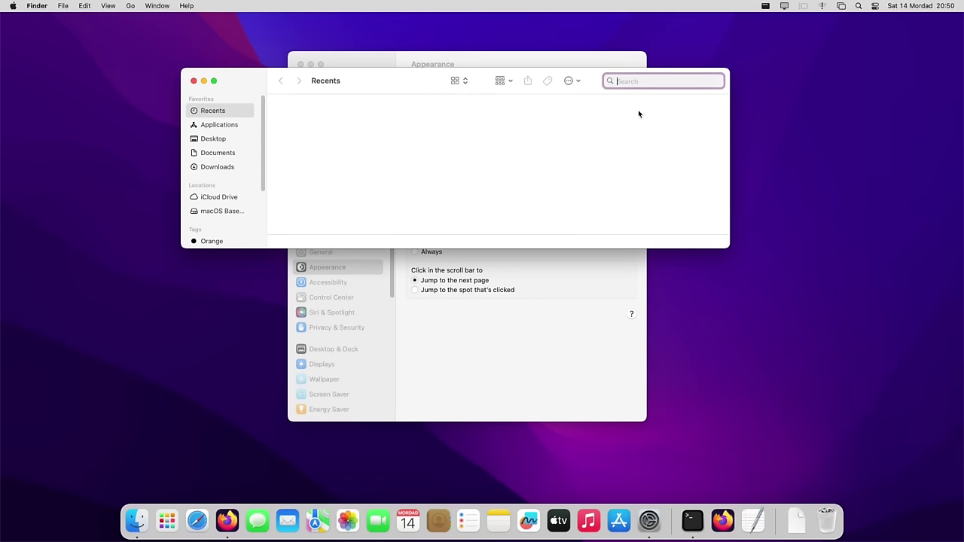
text(What was that?)
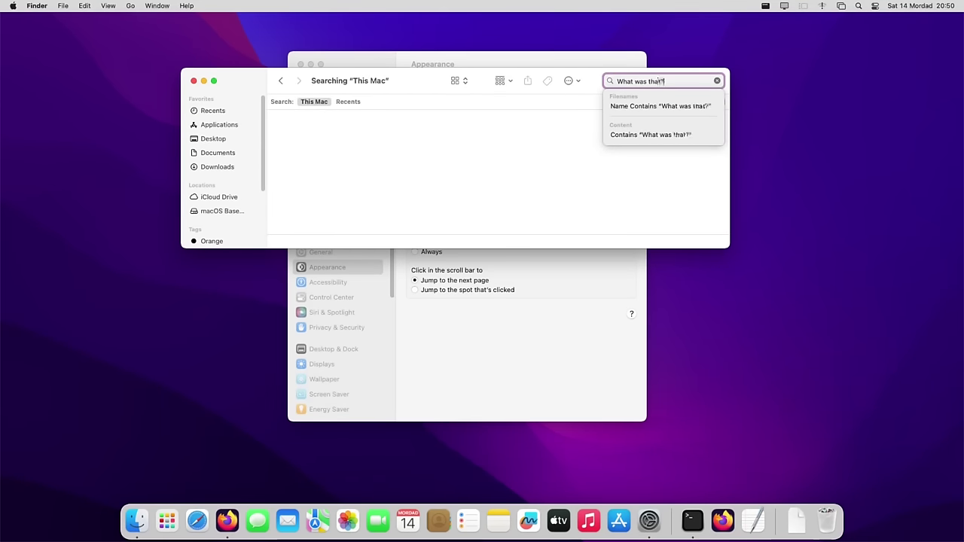
key(Return)
click(214, 81)
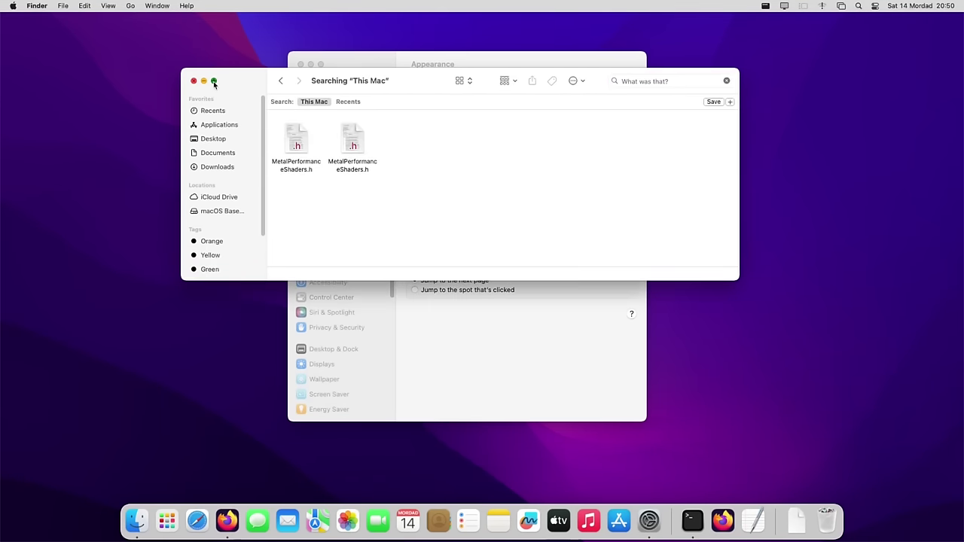
Step: Replace the Finder search with "Makes no sense!" and zoom the window again
click(722, 81)
key(super+a)
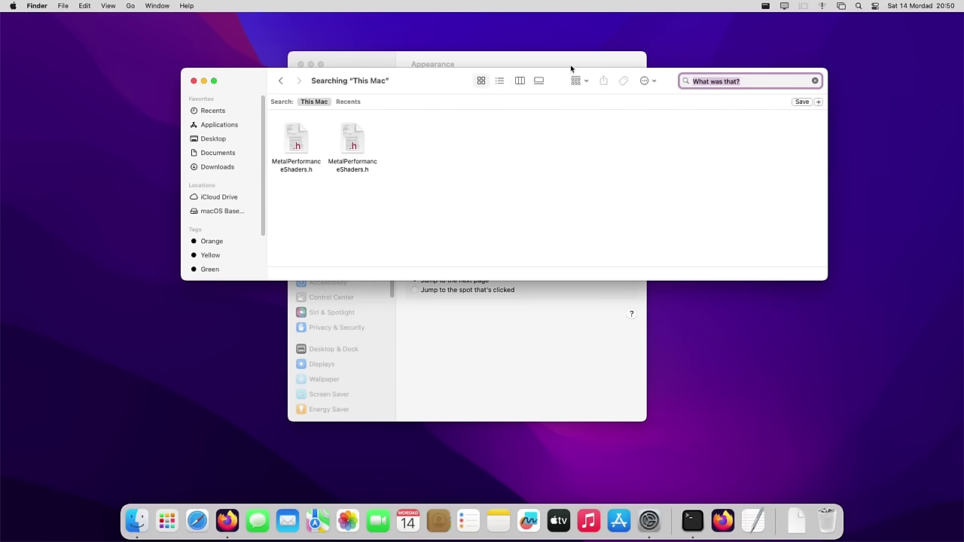
text(Makes no sense!)
key(Return)
click(214, 80)
Step: Try Zoom on the System Settings window with Appearance and Users & Groups shown, and close the window
click(321, 66)
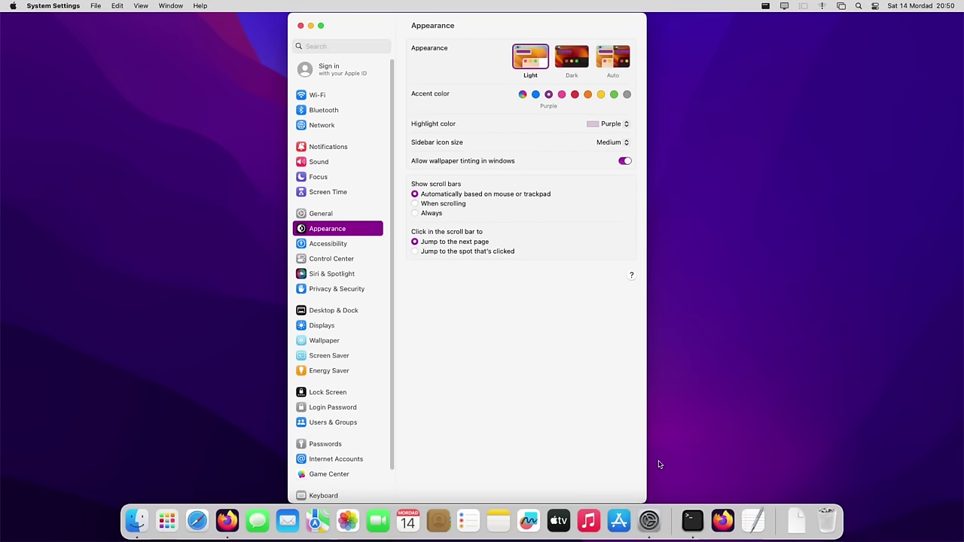
click(339, 423)
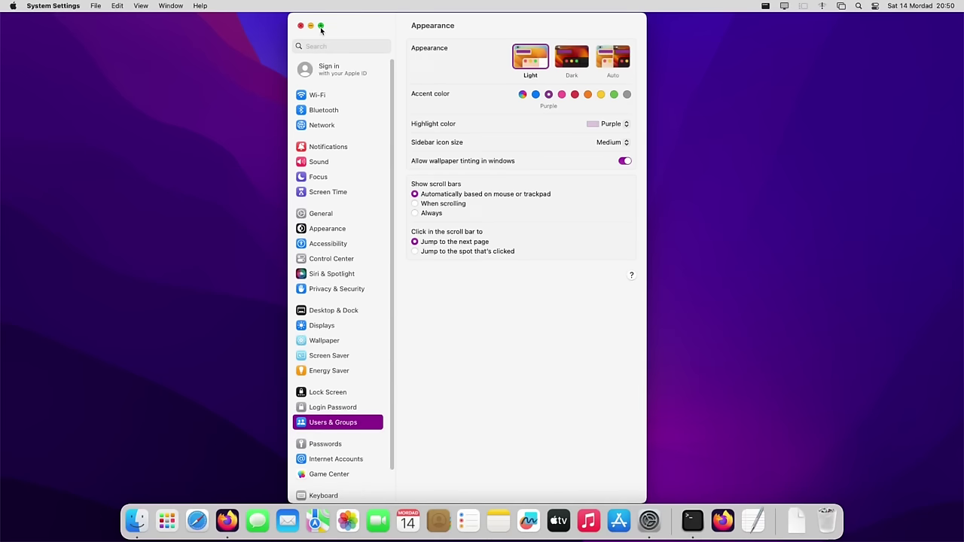
click(320, 64)
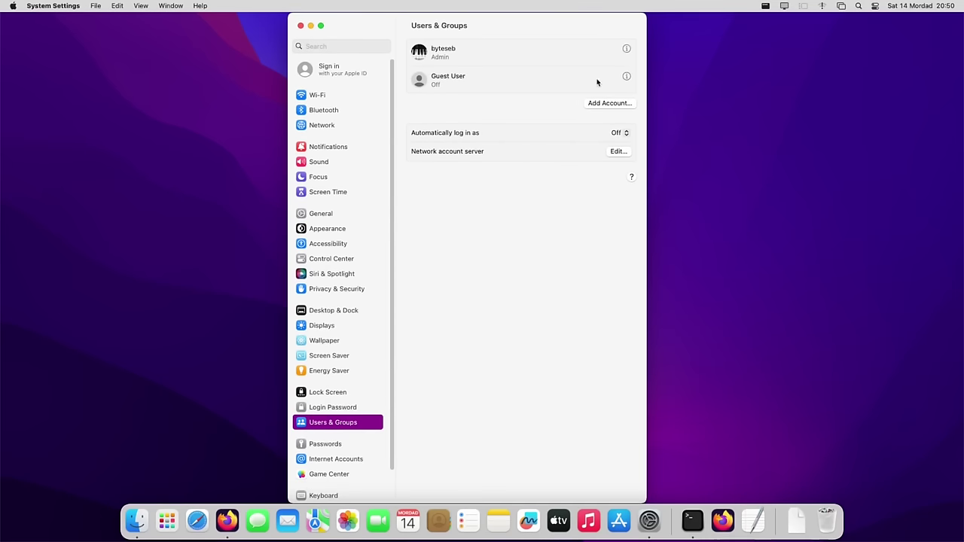
click(302, 26)
Step: Open a Finder window, zoom it from its title bar, and close it
drag(771, 122, 312, 317)
click(137, 520)
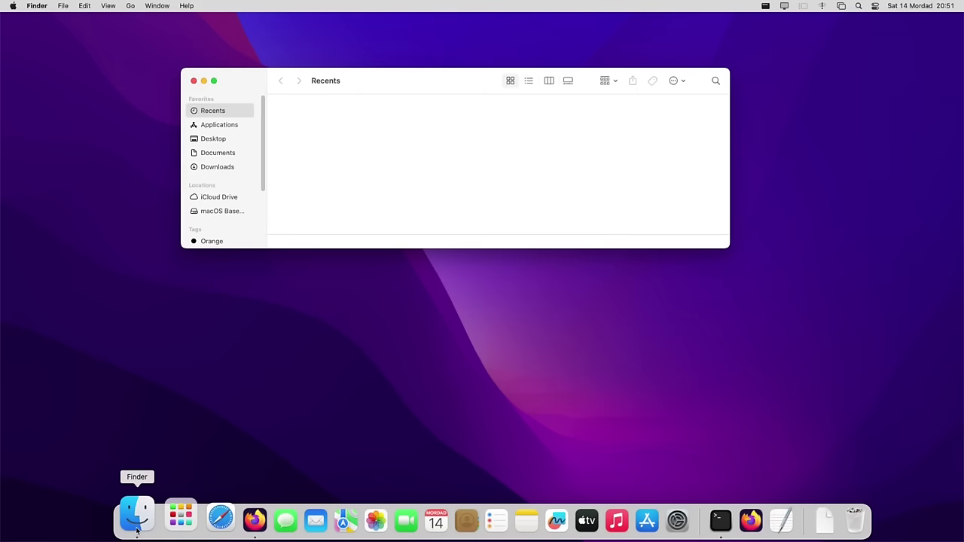
right_click(427, 84)
click(411, 178)
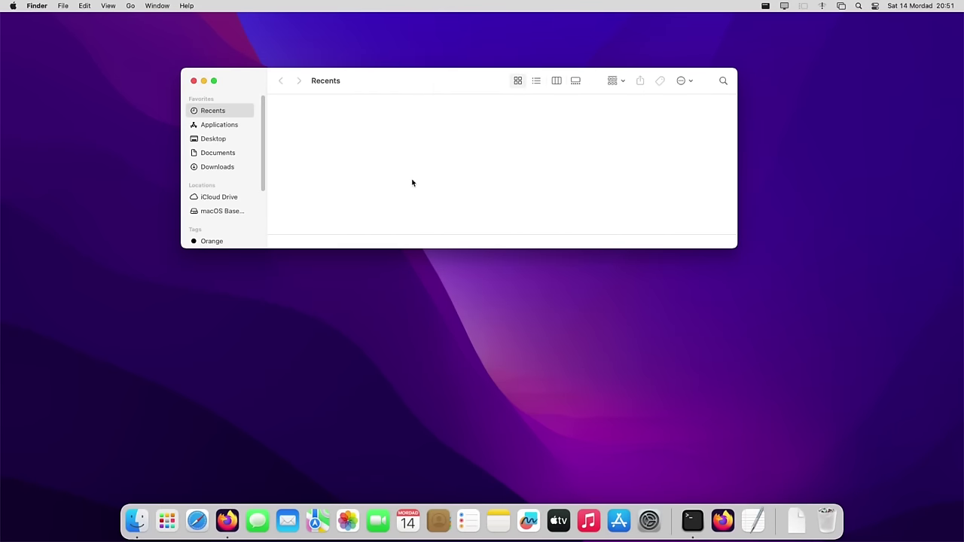
key(cmd+w)
Step: Open Terminal, move its window toward the middle of the desktop, and toggle Zoom from its title bar
click(688, 506)
drag(211, 24, 489, 75)
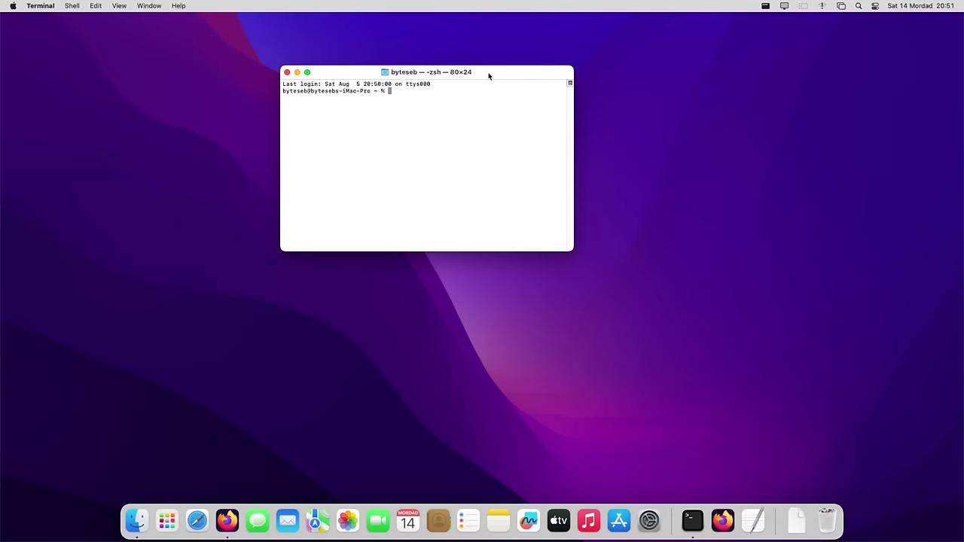
double_click(489, 75)
double_click(556, 22)
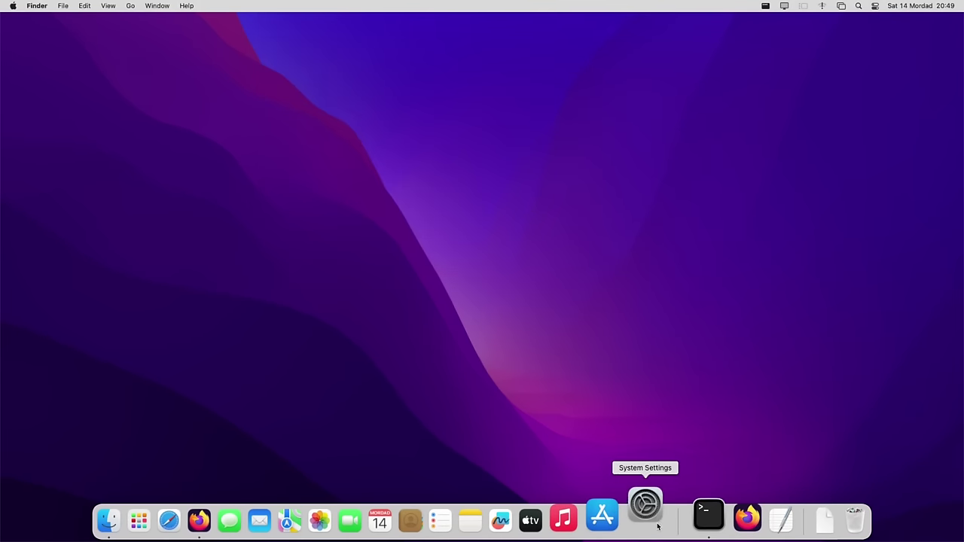
Step: Open System Settings and move its window from the right edge toward the middle of the desktop
click(649, 522)
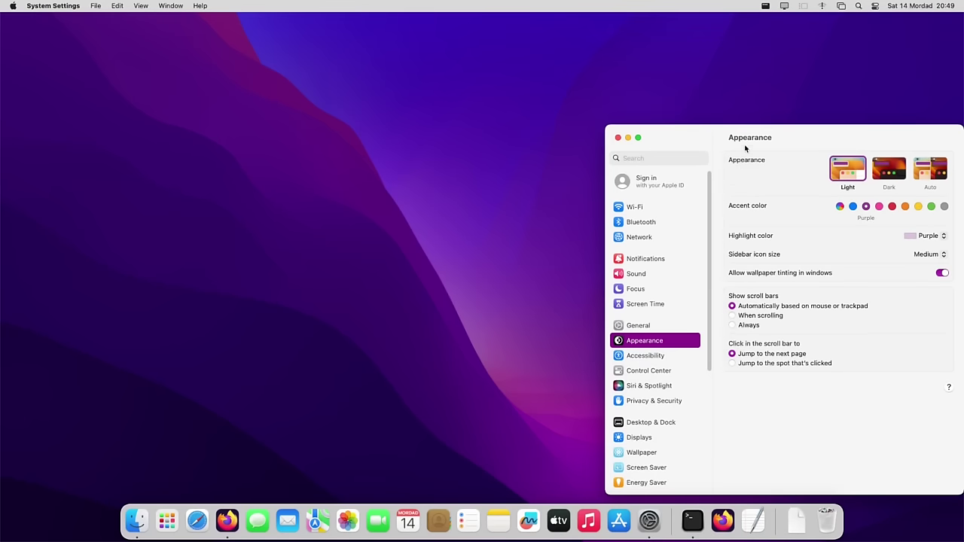
double_click(779, 139)
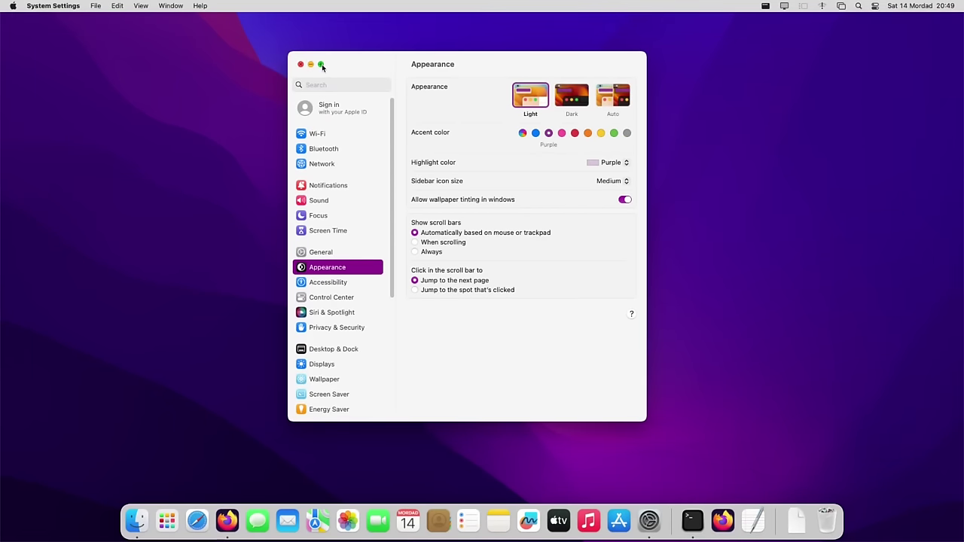
mouse_move(322, 66)
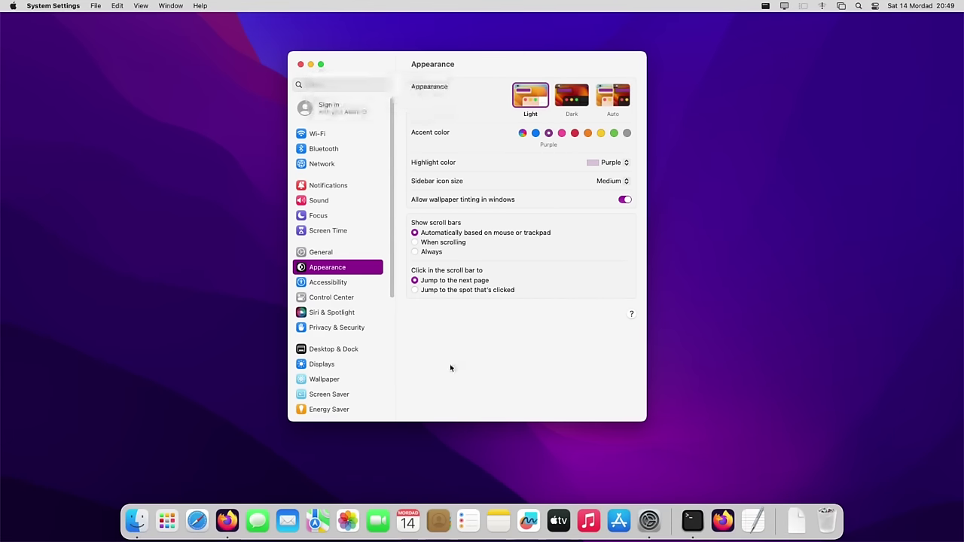
Step: Open a Finder window, reveal its alternative window options, and apply Zoom
click(136, 520)
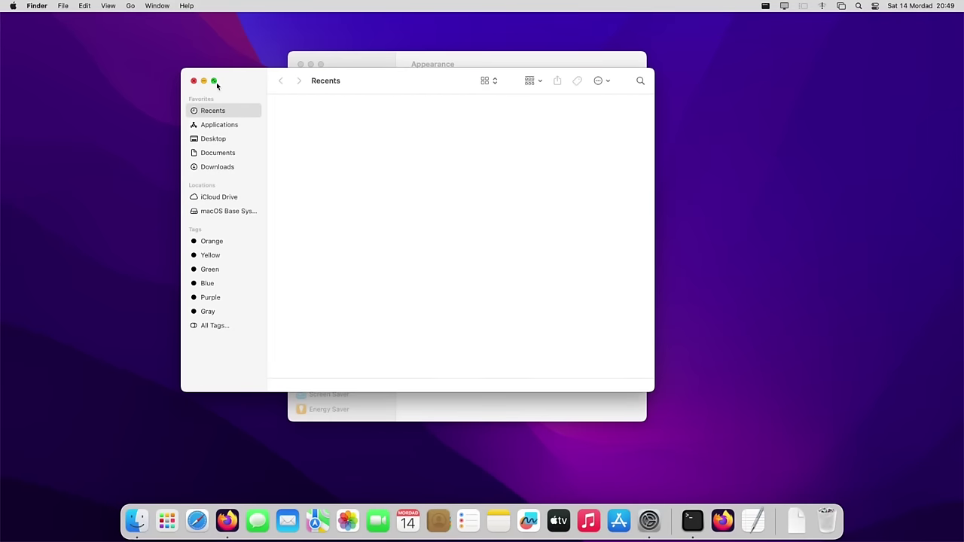
mouse_move(217, 83)
key(alt)
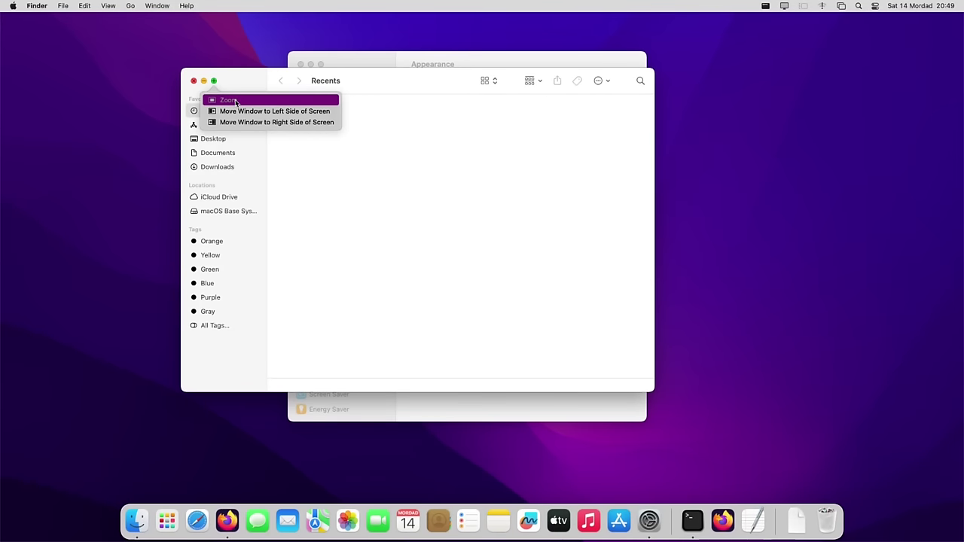
click(235, 100)
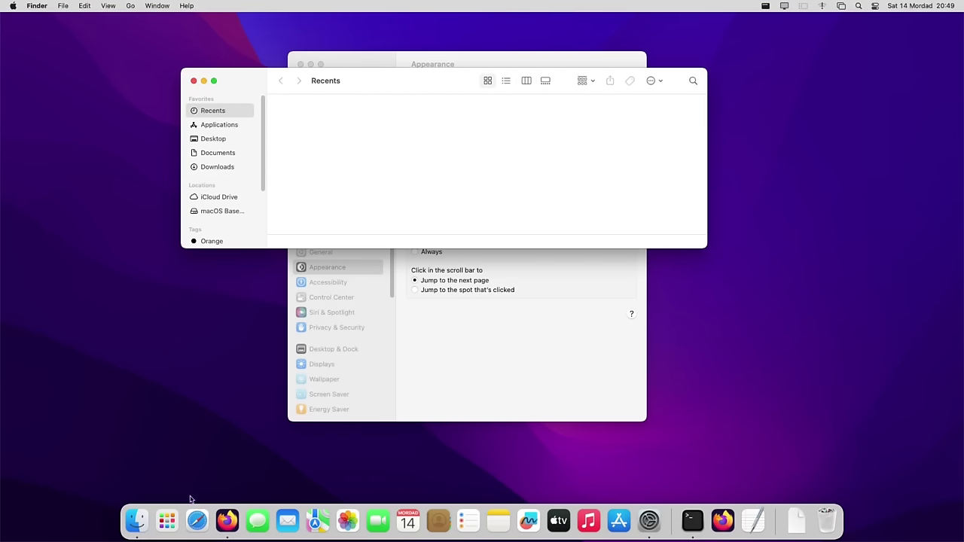
Step: Zoom a new Terminal window to fill the desktop, enter "THIS IS WHAT MOST PEOPLE WANT!" at the prompt, and close it
click(692, 520)
mouse_move(351, 108)
key(alt)
click(354, 125)
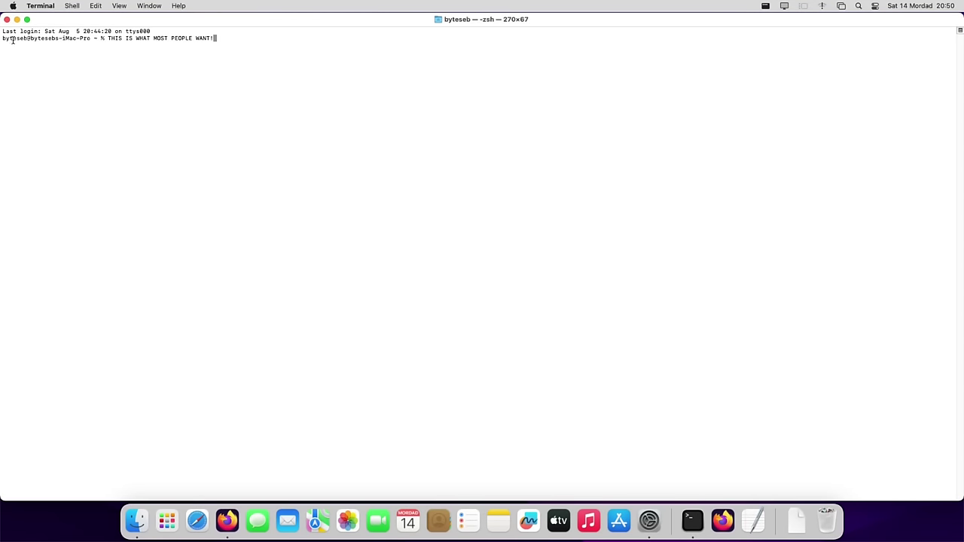
click(7, 19)
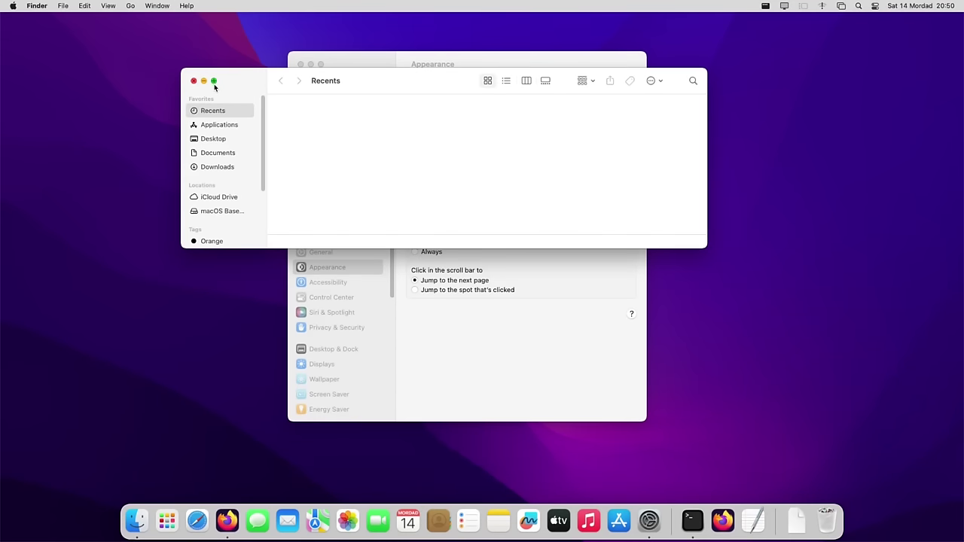
Step: Search the Mac from Finder for "What was that?" and "Makes no sense!", zooming the window to compare its size
click(714, 80)
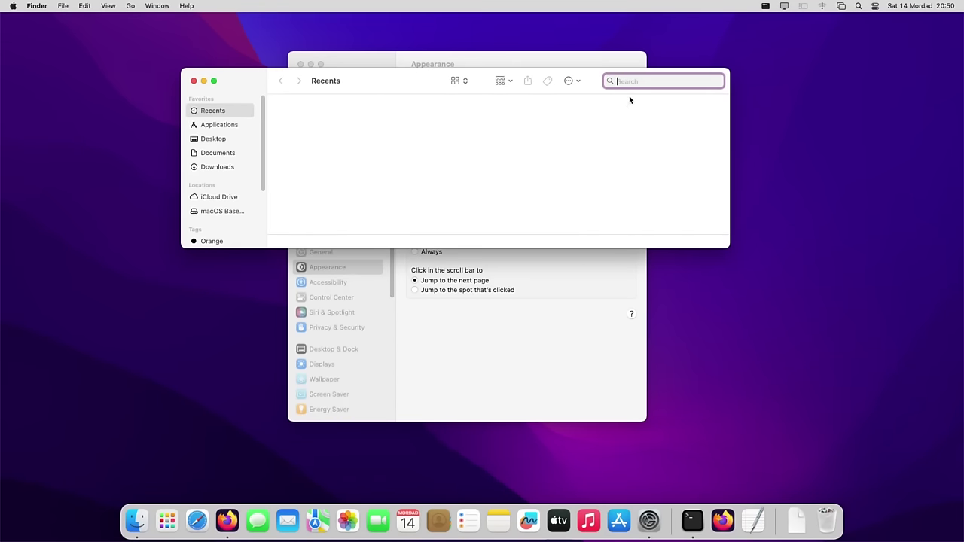
text(What was that?)
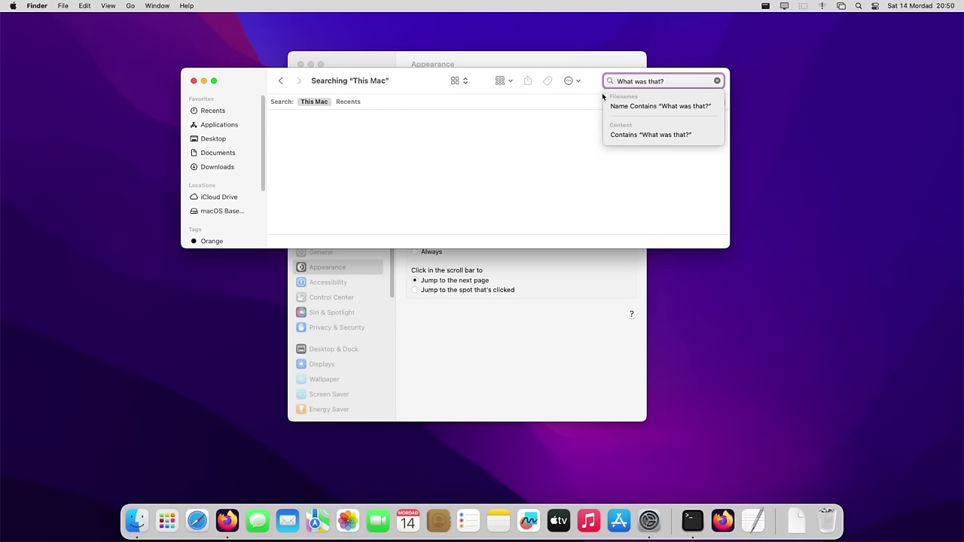
key(Return)
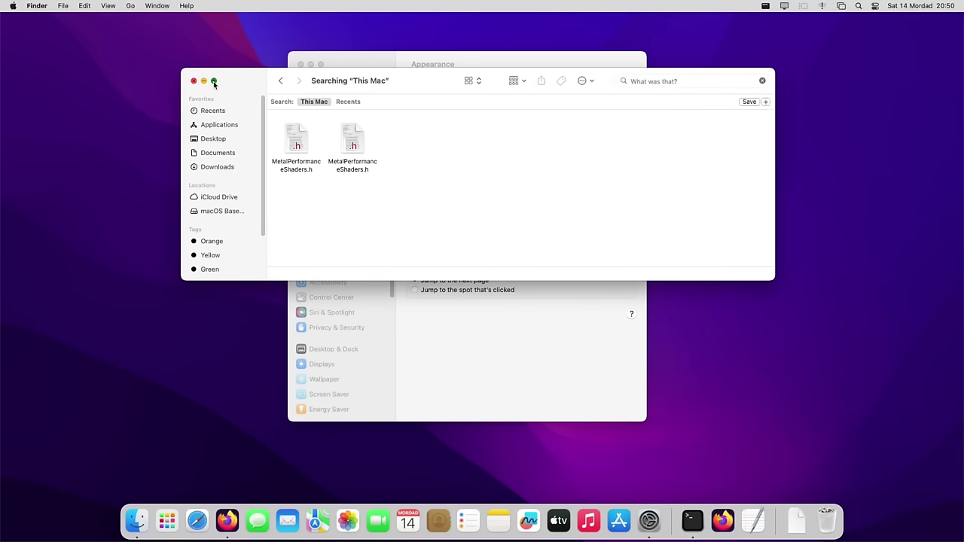
key(super+f)
text(Makes no sense!)
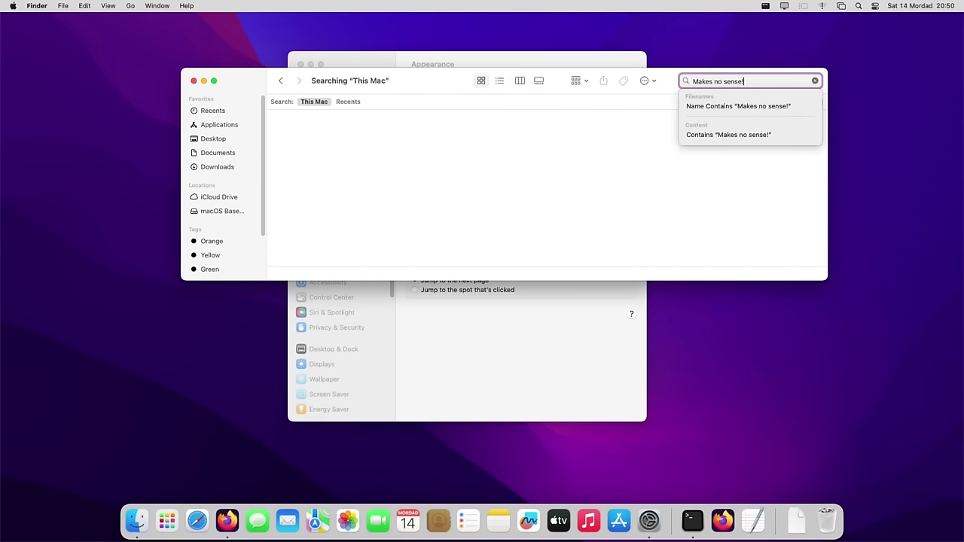
key(Return)
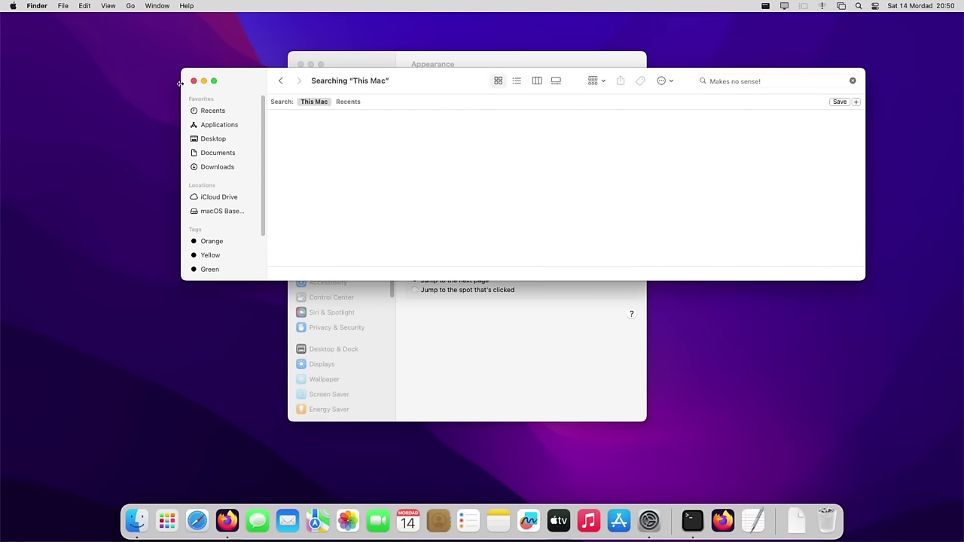
Step: Close the Finder search window and zoom the System Settings window
click(193, 80)
click(321, 66)
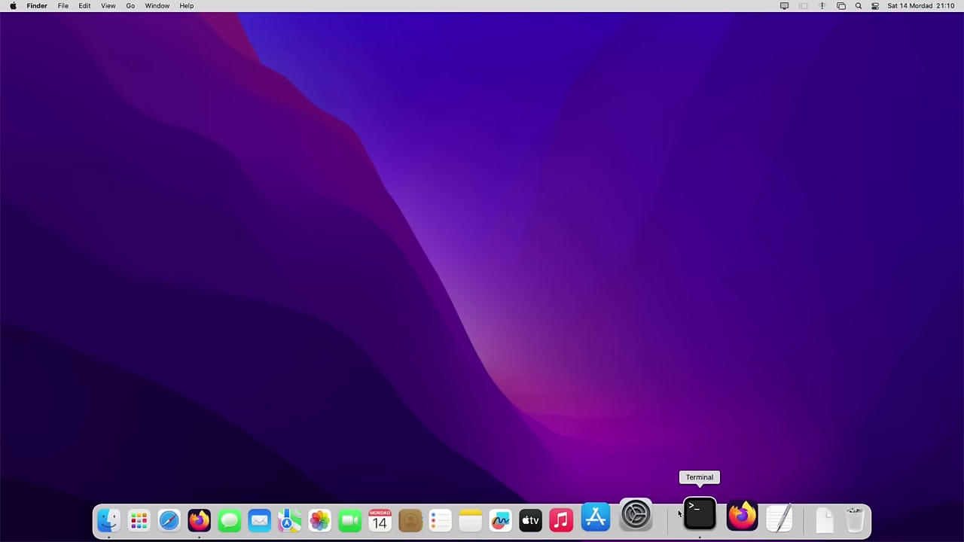
Step: Open a Terminal window and repeatedly minimize it to the Dock and restore it
click(693, 520)
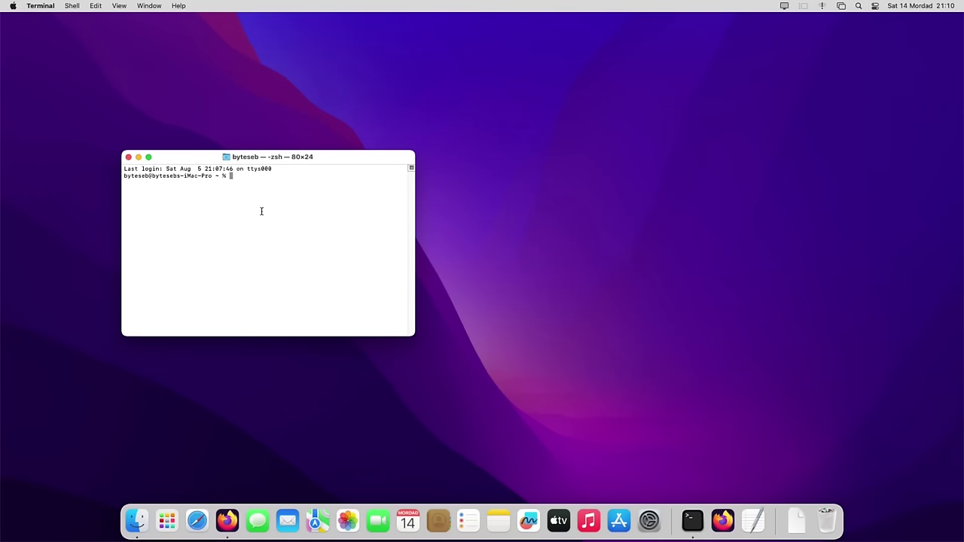
click(139, 157)
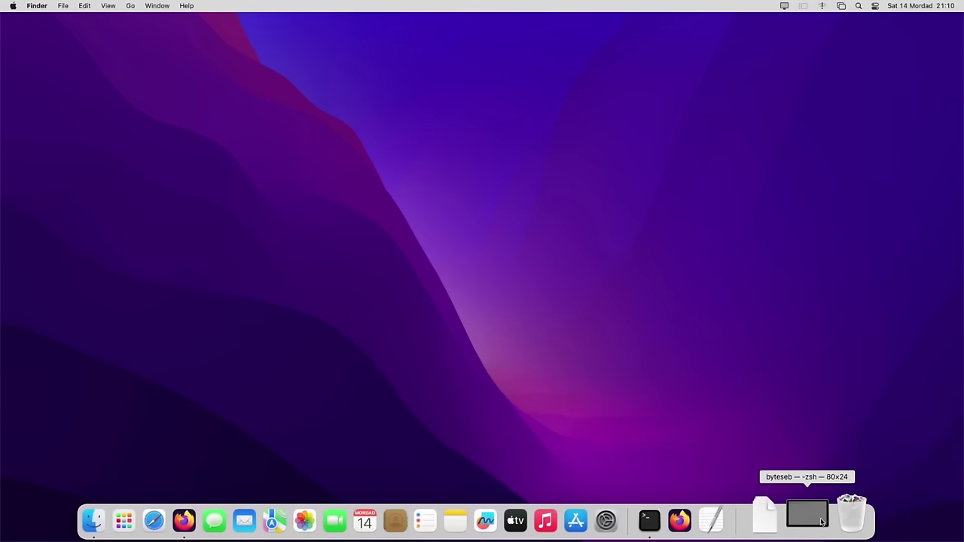
click(811, 517)
click(139, 156)
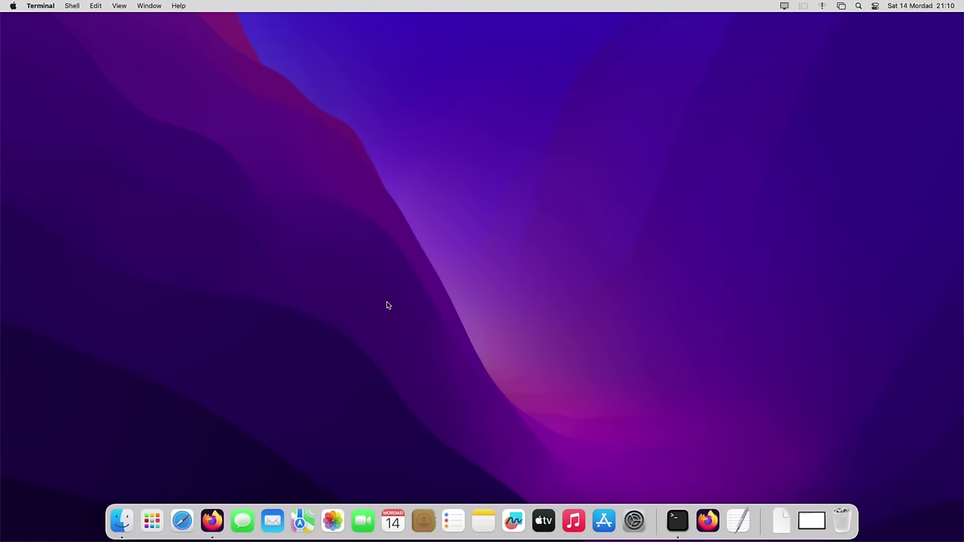
click(810, 516)
click(138, 157)
click(693, 519)
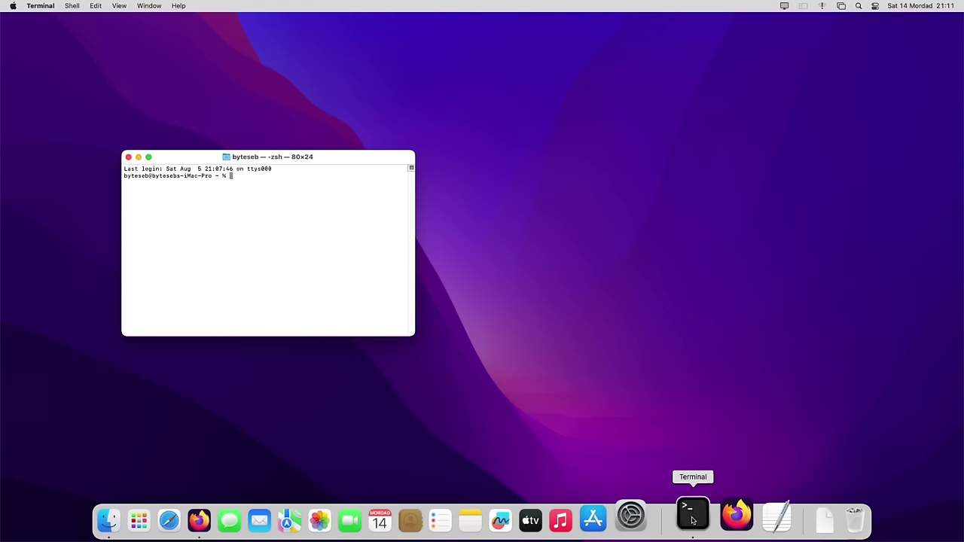
Step: Open System Settings, shorten and reposition its window beside Terminal, and show the Desktop & Dock settings
click(649, 518)
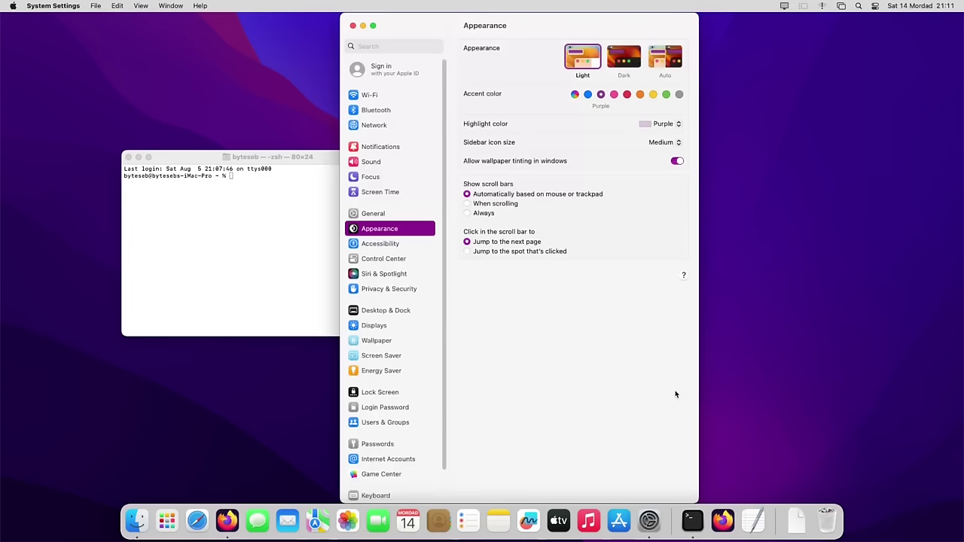
drag(697, 461, 610, 150)
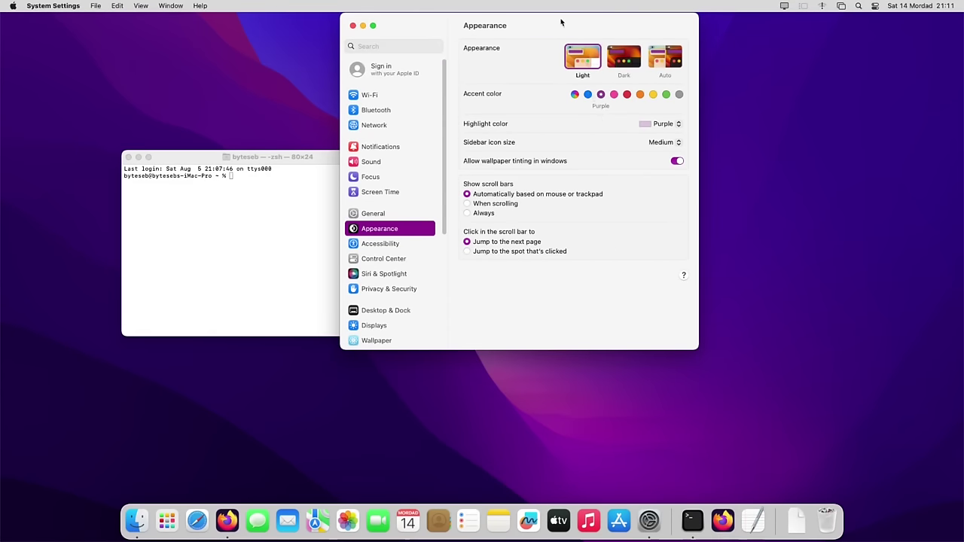
drag(561, 23, 628, 103)
click(452, 393)
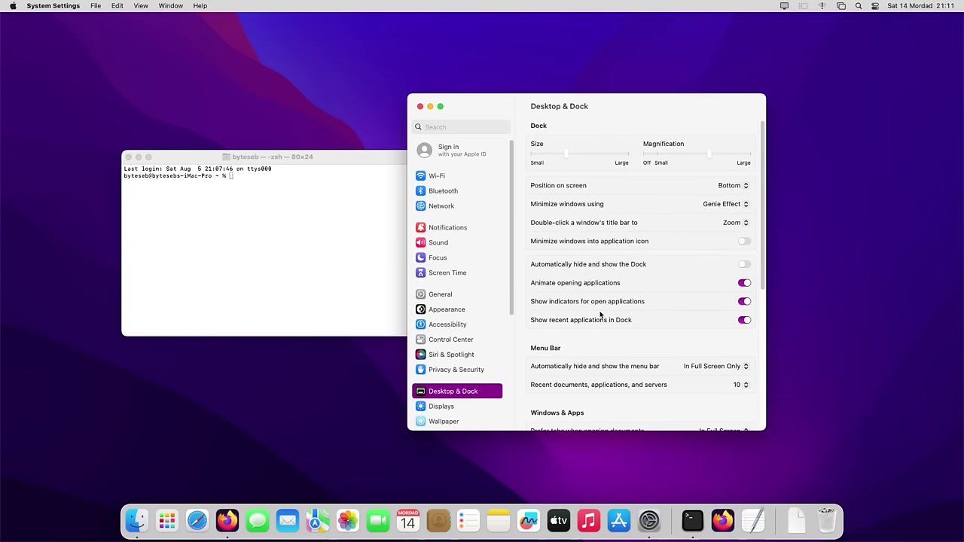
click(294, 207)
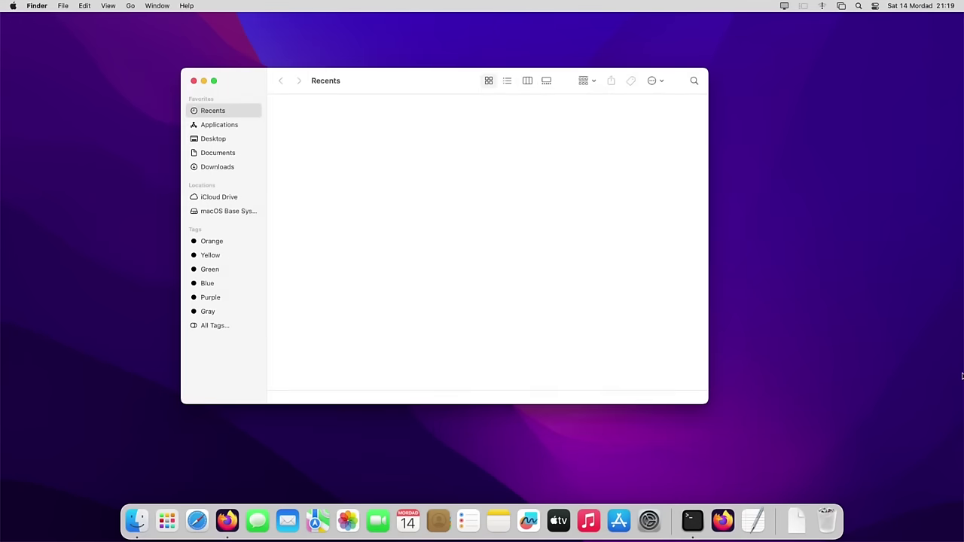
Step: Open Terminal and Firefox windows in addition to Finder and turn on Stage Manager
click(692, 519)
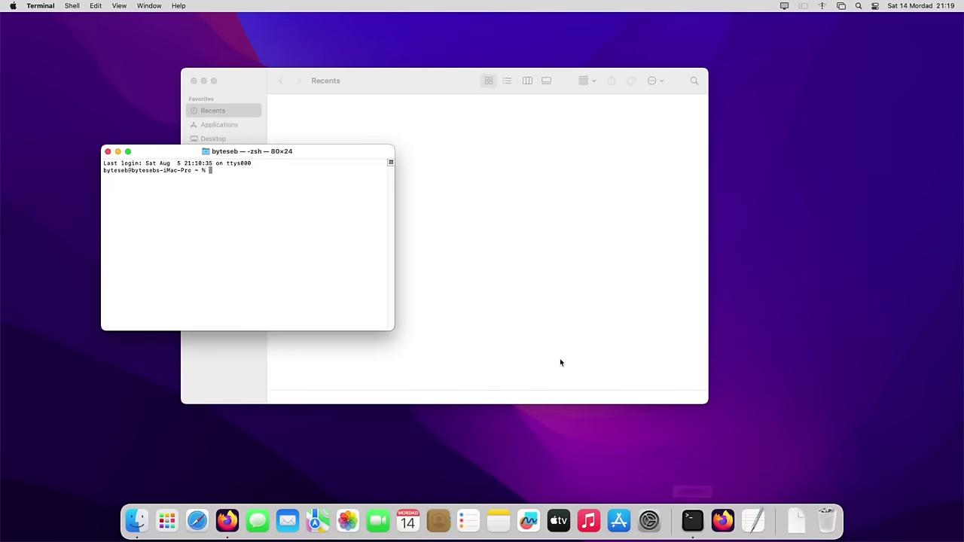
click(226, 520)
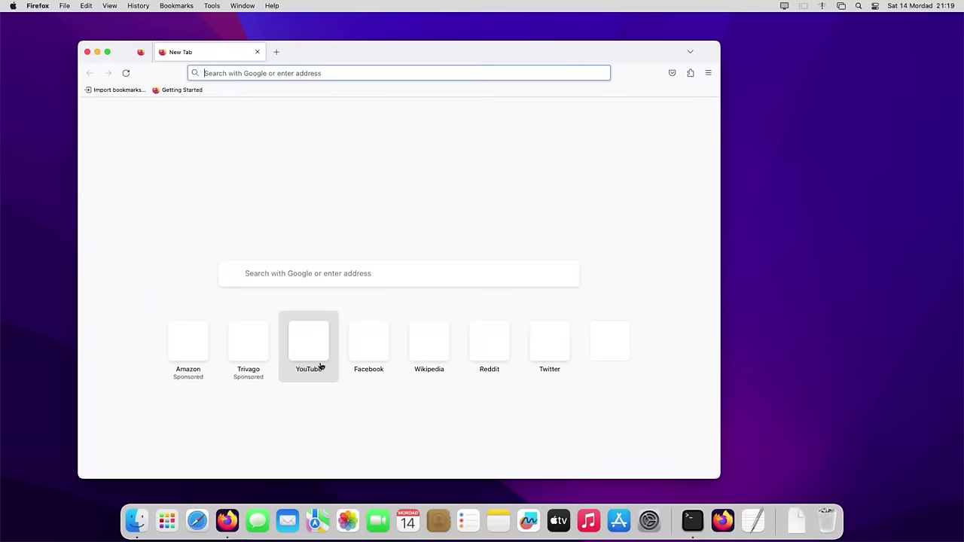
click(876, 7)
click(891, 69)
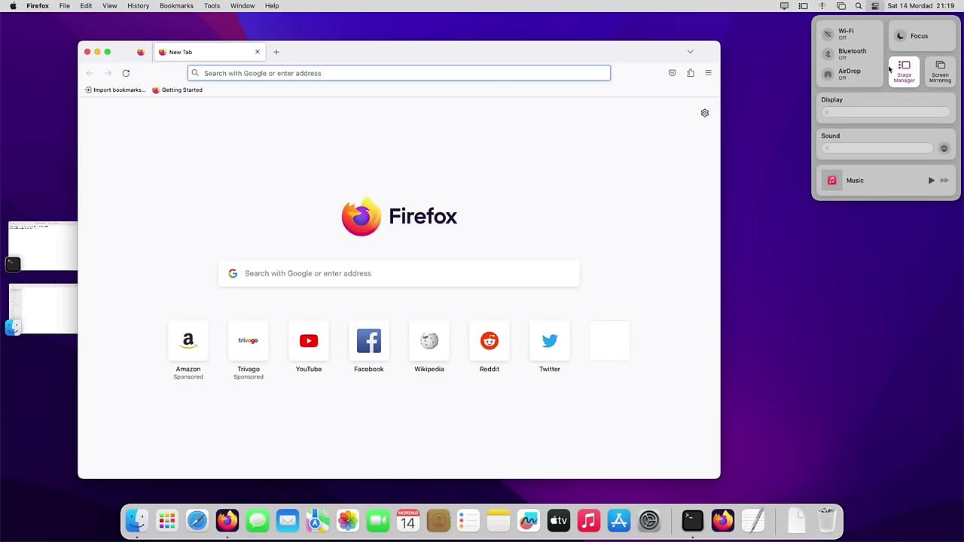
click(786, 282)
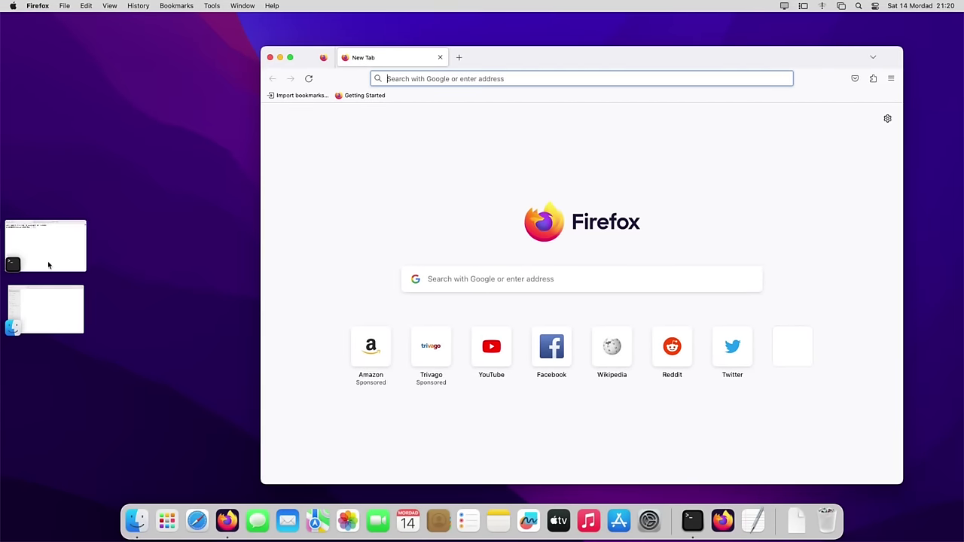
Step: Switch the active Stage Manager window from Firefox to Terminal and on to Finder
click(48, 261)
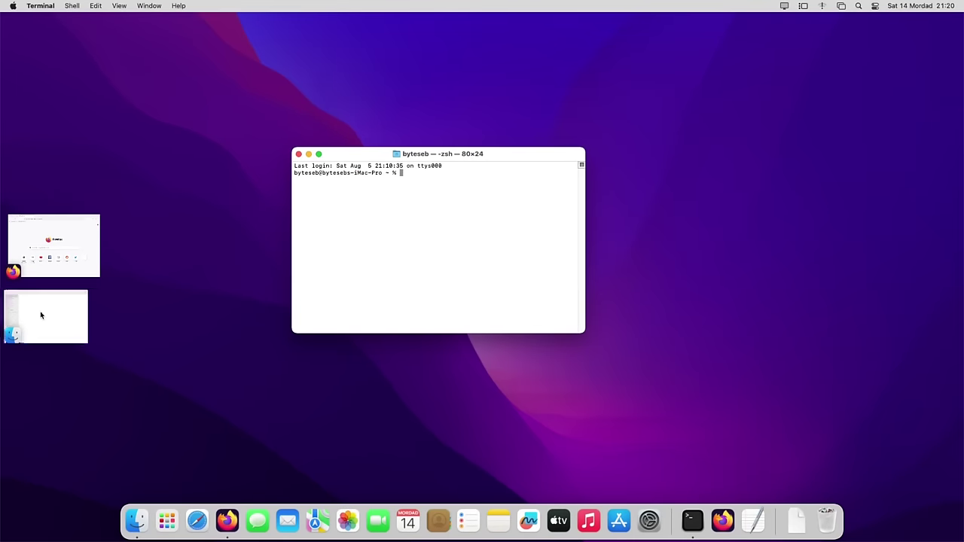
click(42, 316)
Step: Remove the text editor's icon from the Dock and launch Photos
drag(760, 521, 776, 285)
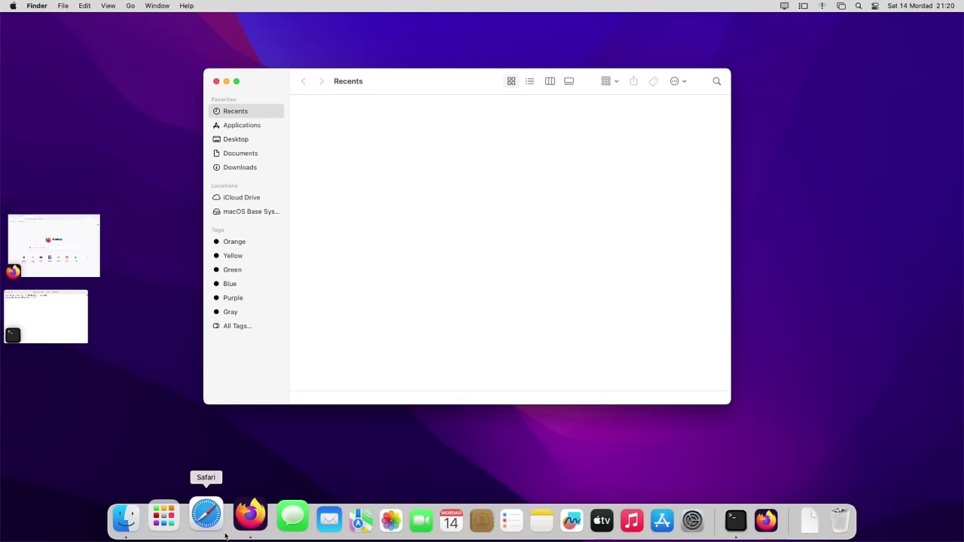
click(374, 532)
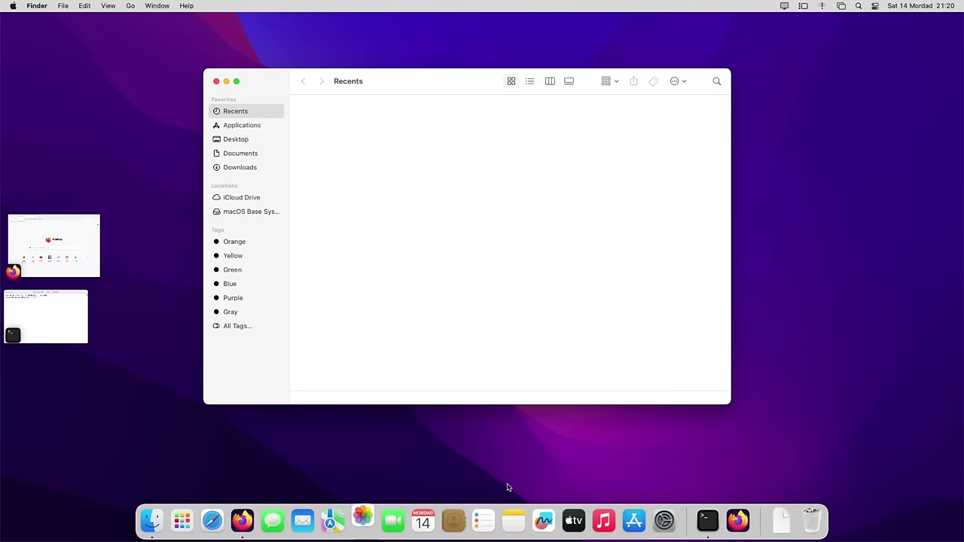